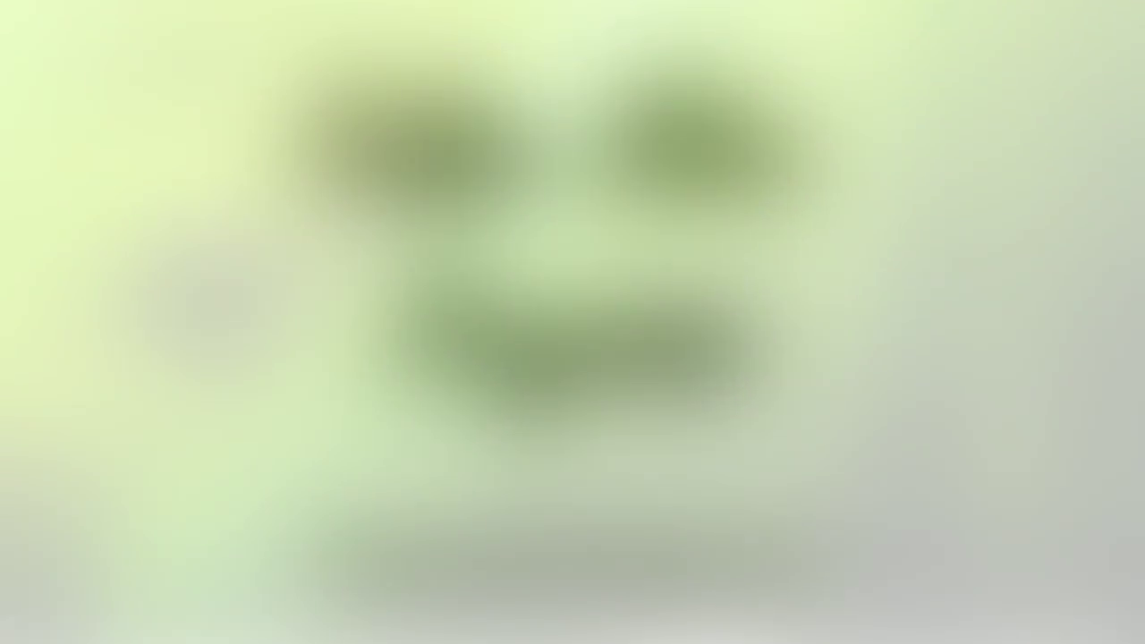
Step: Write the greeting 'ae pessoallz?' and an intro on making stairs in SketchUp, clearing each
{"action": "type", "text": "ae pessoal"}
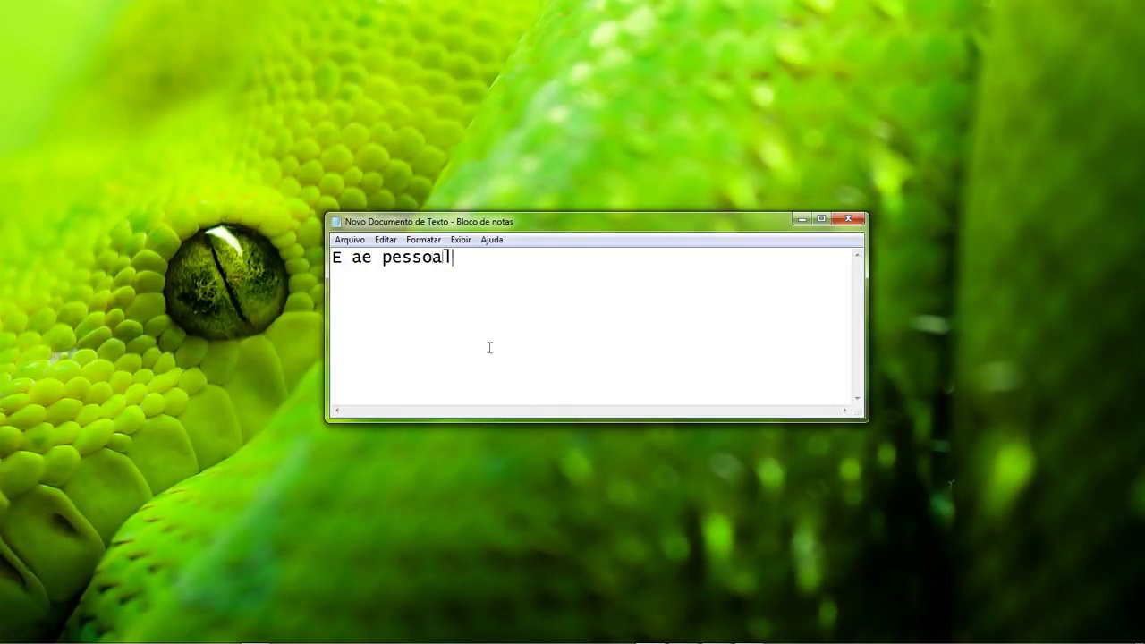
{"action": "type", "text": "lz?"}
{"action": "key", "text": "ctrl+a"}
{"action": "key", "text": "BackSpace"}
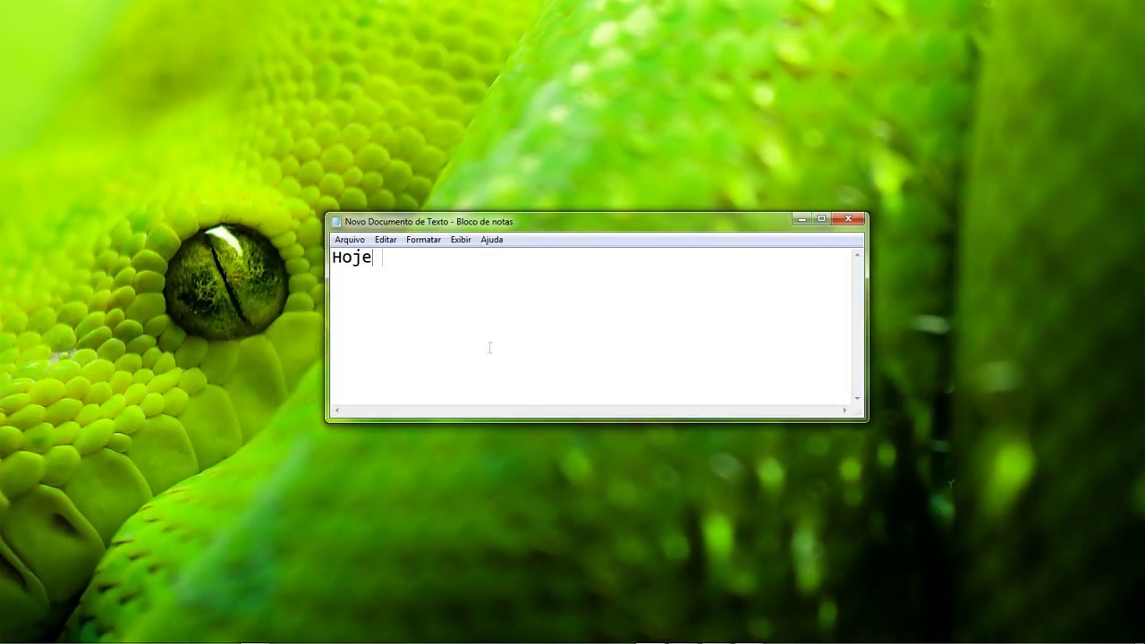
{"action": "type", "text": "vou mostraruma maneira"}
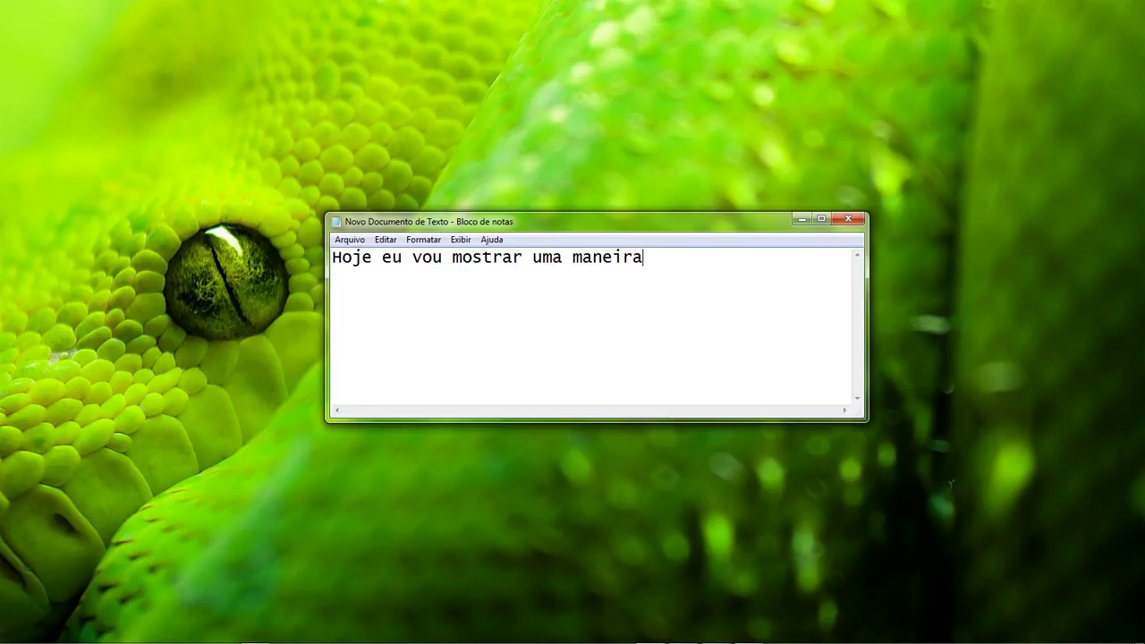
{"action": "type", "text": "e se fazer esc"}
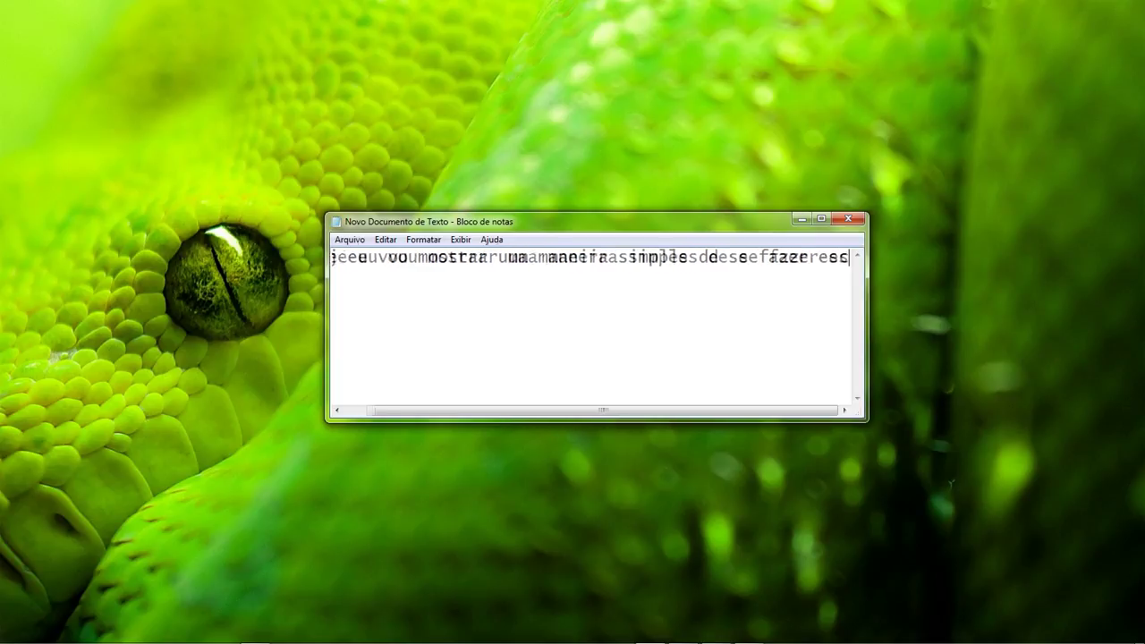
{"action": "type", "text": "adas no sketchup"}
{"action": "key", "text": "ctrl+a"}
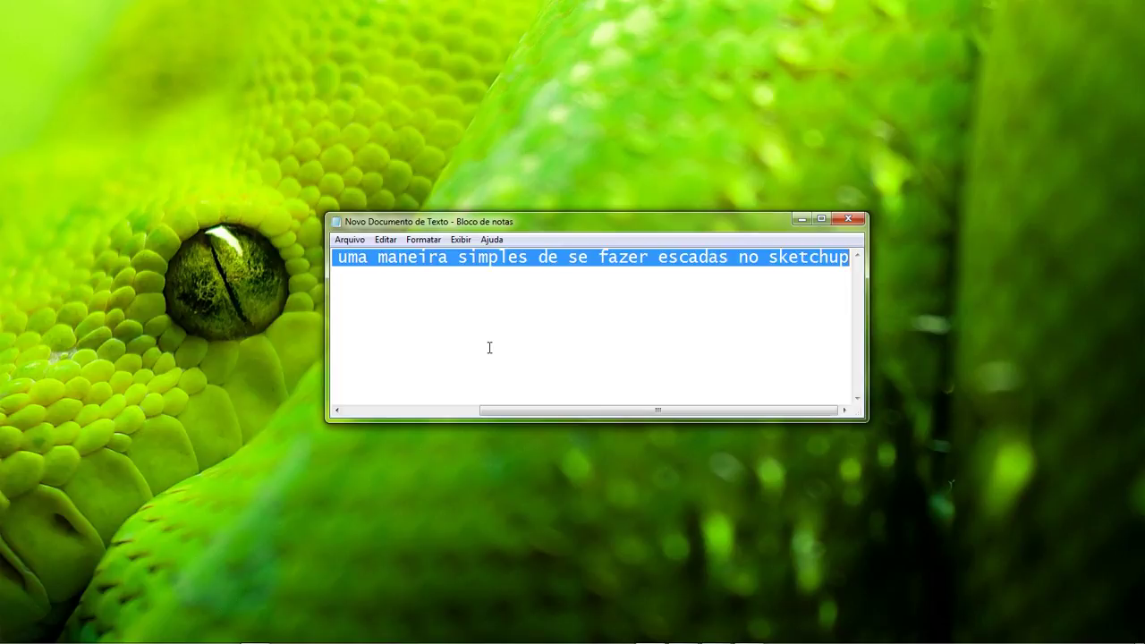
{"action": "key", "text": "Delete"}
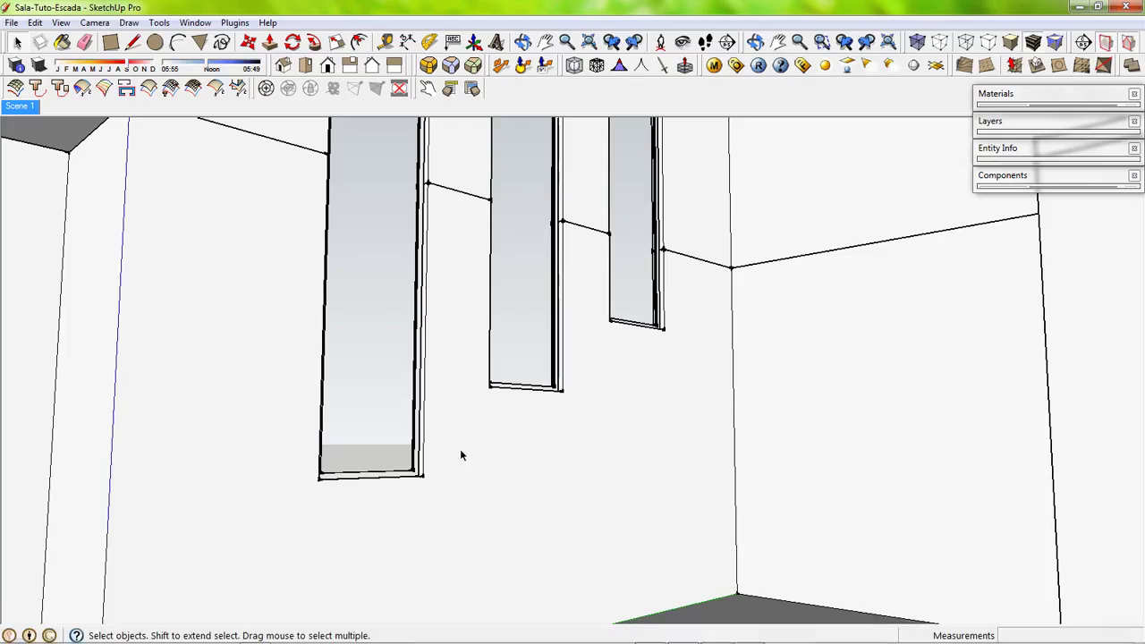
Step: Orbit the room model and note the 2,70m ceiling height in SketchUp measurements, clearing each note
{"action": "mouse_move", "coordinate": [460, 448]}
{"action": "middle_mouse_down"}
{"action": "mouse_move", "coordinate": [537, 455]}
{"action": "mouse_move", "coordinate": [516, 468]}
{"action": "mouse_move", "coordinate": [974, 462]}
{"action": "mouse_move", "coordinate": [457, 447]}
{"action": "middle_mouse_up"}
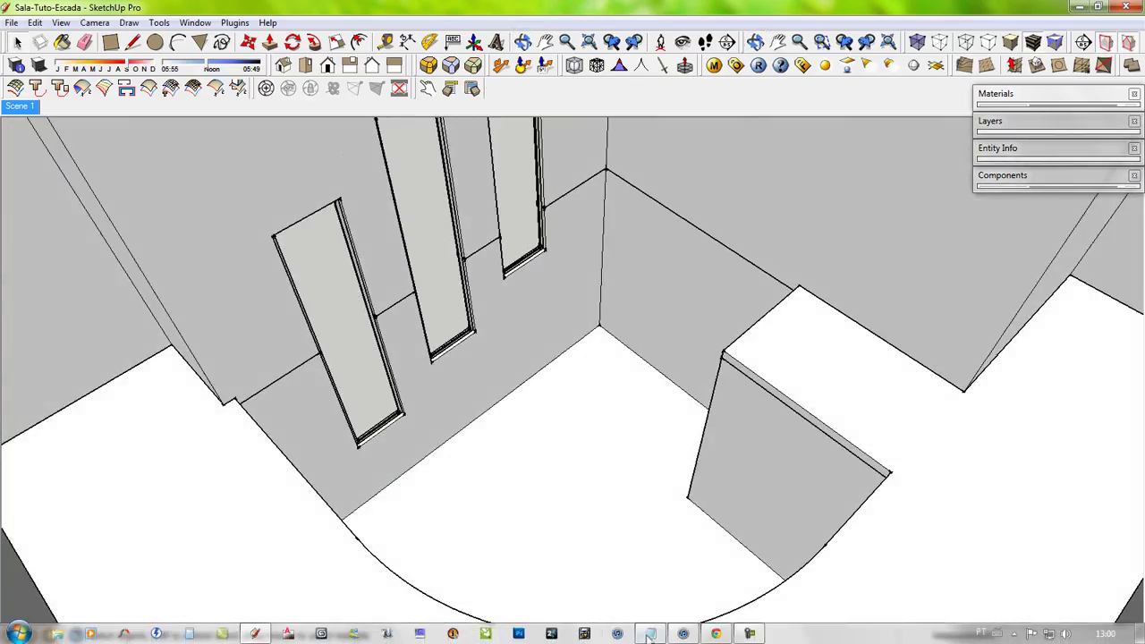
{"action": "type", "text": "Ten"}
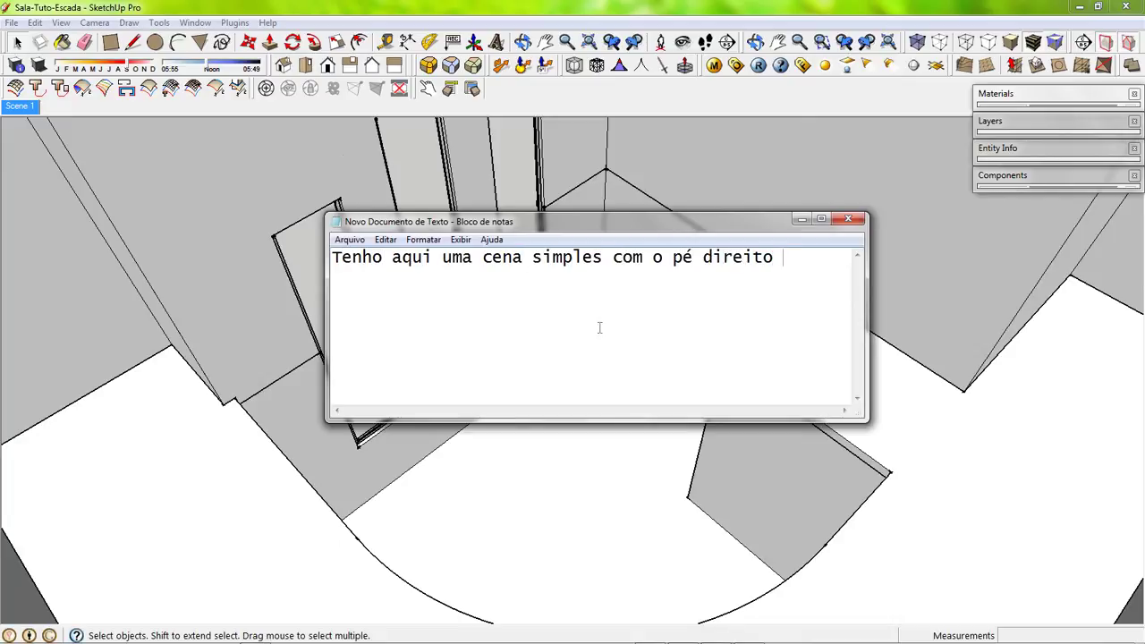
{"action": "type", "text": "medindo 2,70m"}
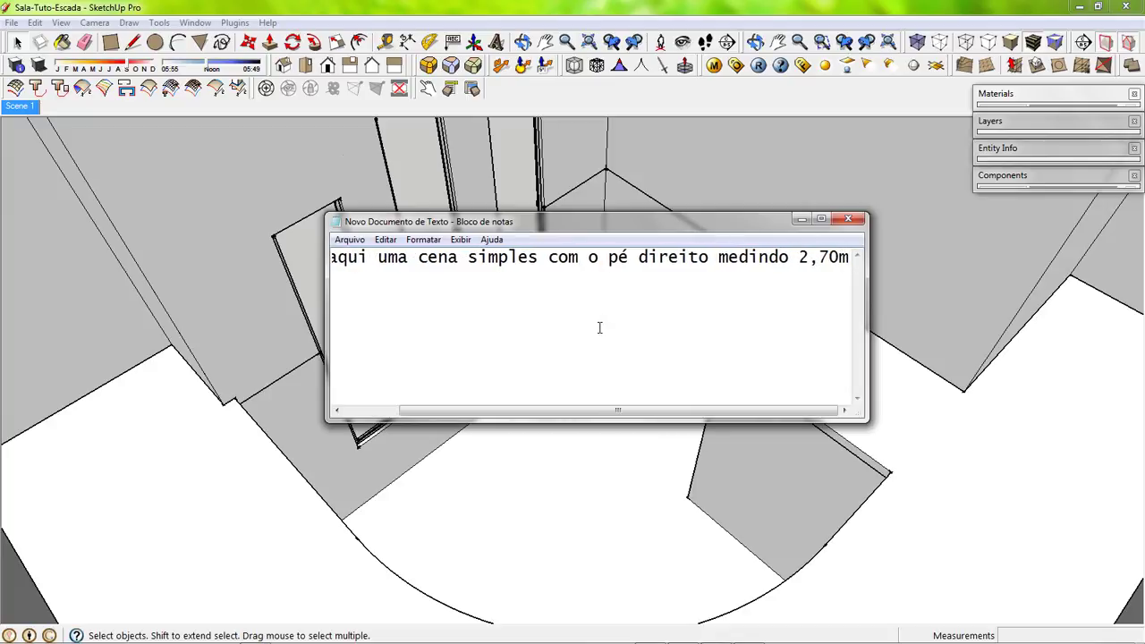
{"action": "key", "text": "ctrl+a"}
{"action": "key", "text": "Delete"}
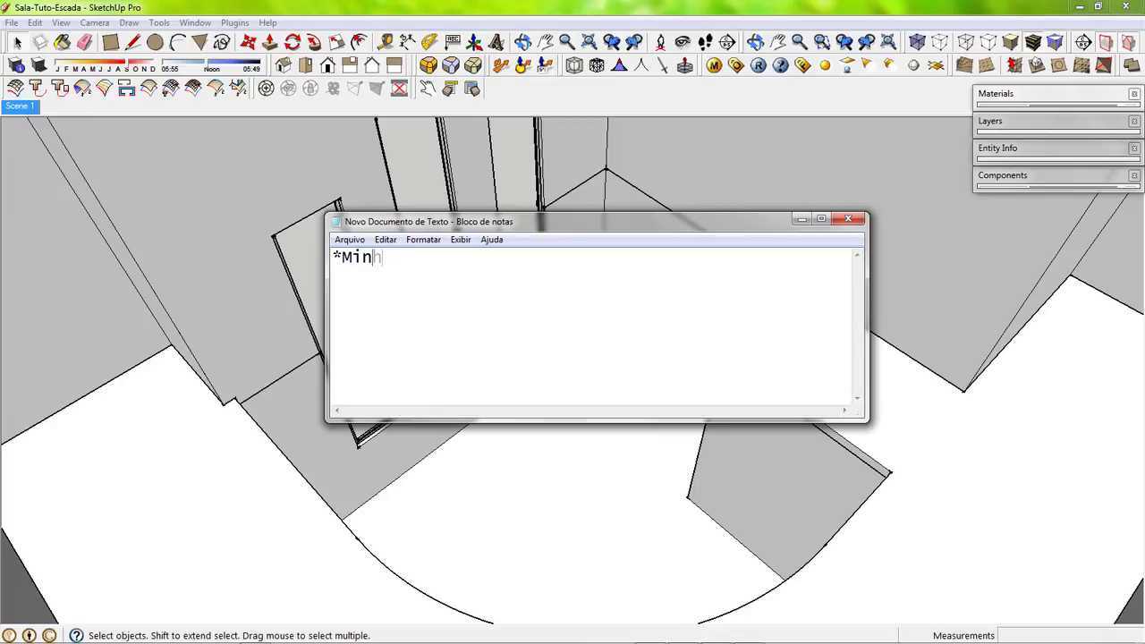
{"action": "type", "text": "has medidas no SK"}
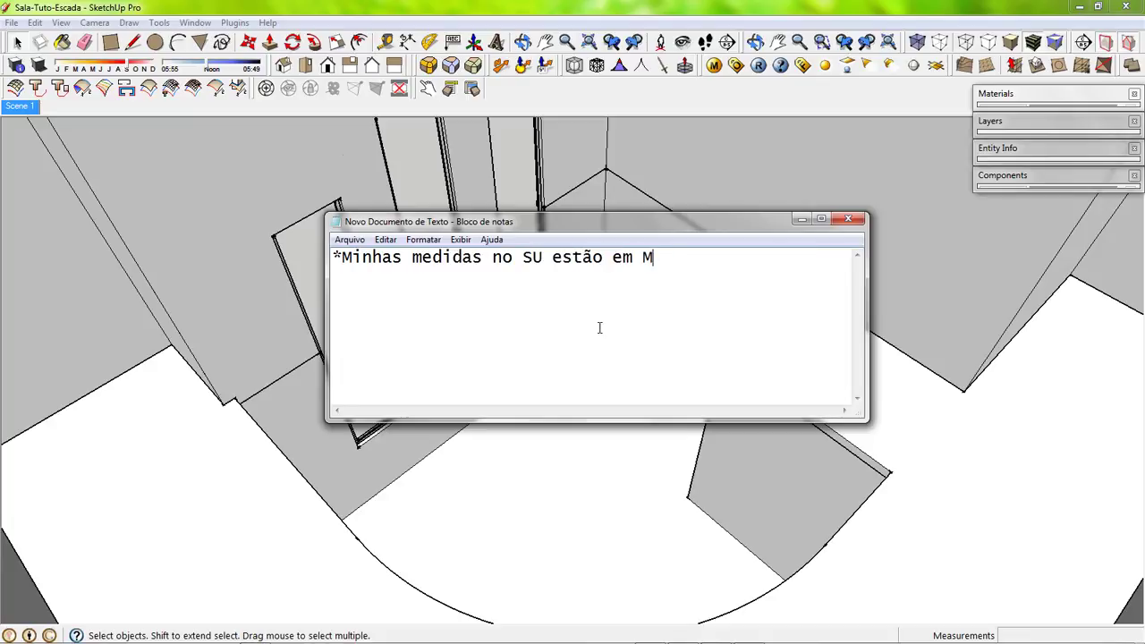
{"action": "key", "text": "ctrl+a"}
{"action": "key", "text": "Delete"}
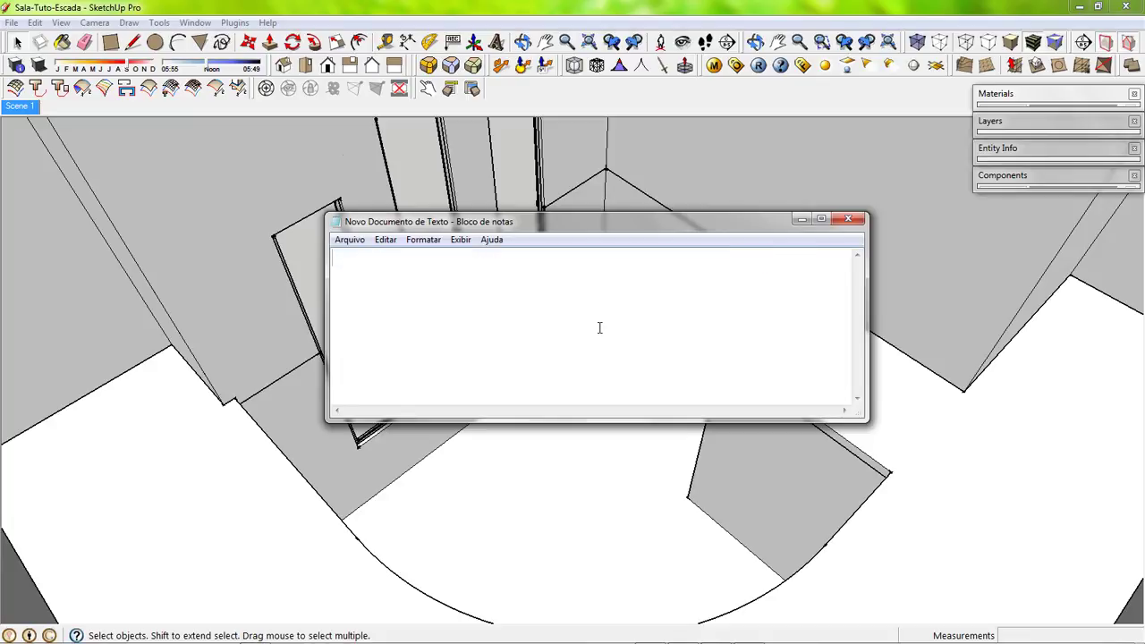
Step: Measure the wall height with Tape Measure, confirming 2700 mm
{"action": "left_click", "coordinate": [801, 218]}
{"action": "scroll", "coordinate": [640, 367], "scroll_direction": "down", "scroll_amount": 2}
{"action": "key", "text": "t"}
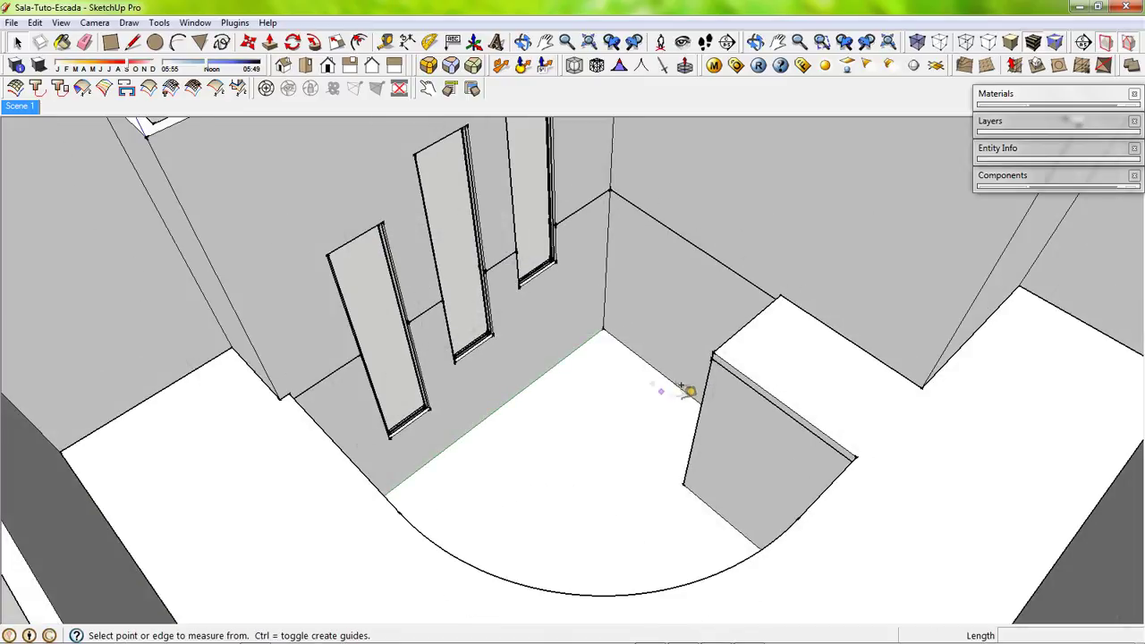
{"action": "left_click", "coordinate": [682, 483]}
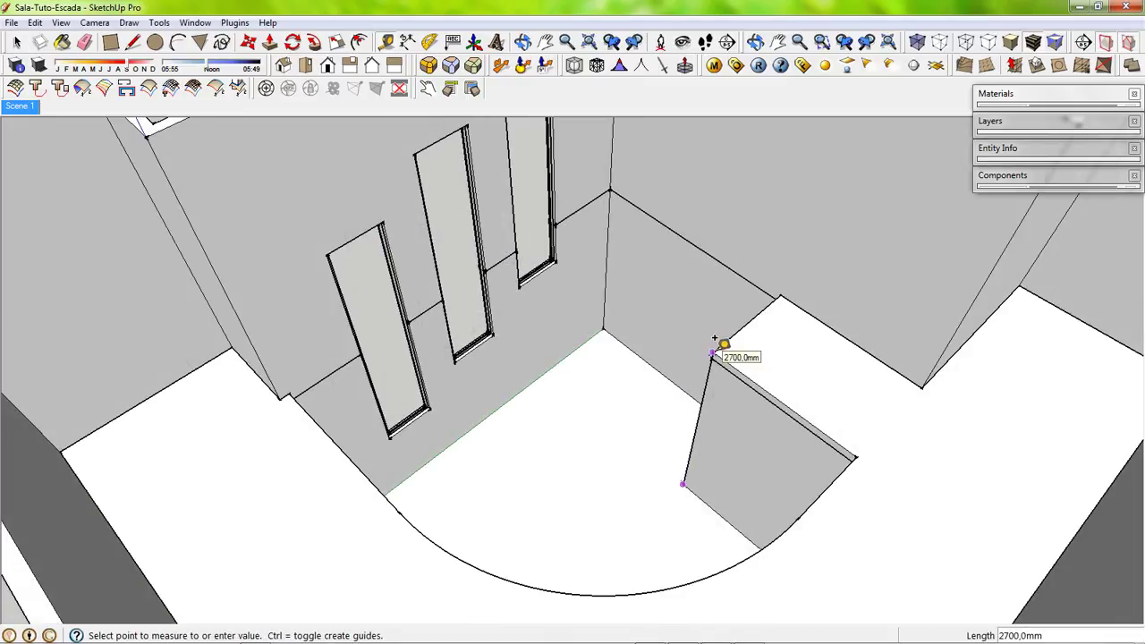
{"action": "left_click", "coordinate": [714, 340]}
{"action": "scroll", "coordinate": [677, 403], "scroll_direction": "up", "scroll_amount": 2}
{"action": "scroll", "coordinate": [659, 388], "scroll_direction": "up", "scroll_amount": 2}
{"action": "middle_click_drag", "start_coordinate": [659, 388], "coordinate": [654, 388]}
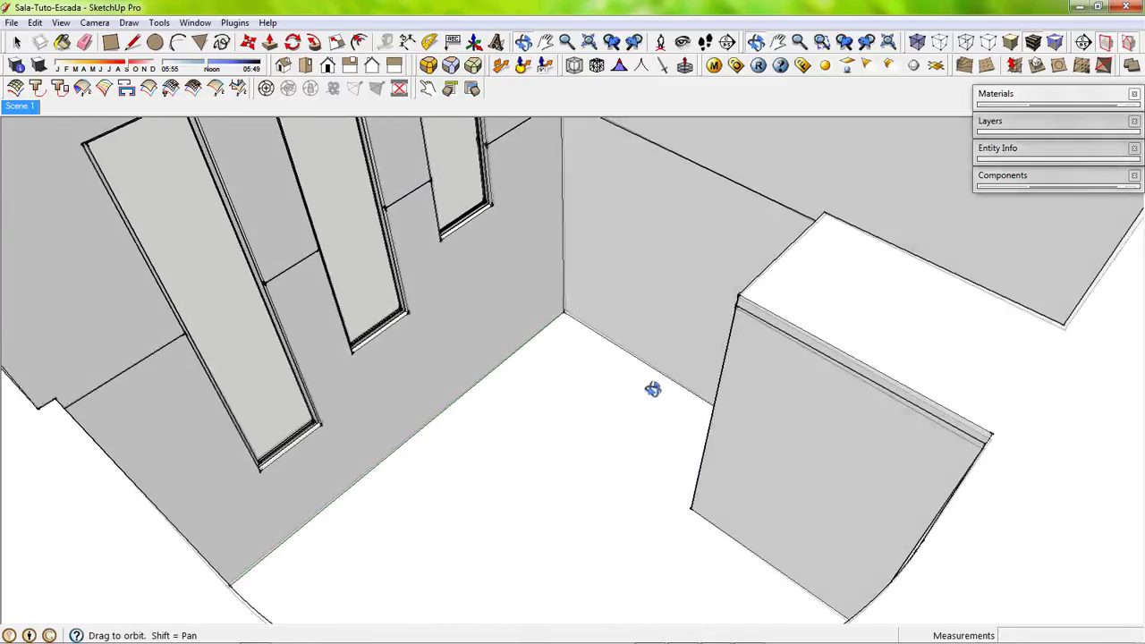
Step: Note that the Tape Measure will mark the stair path, then clear the note
{"action": "left_click", "coordinate": [651, 637]}
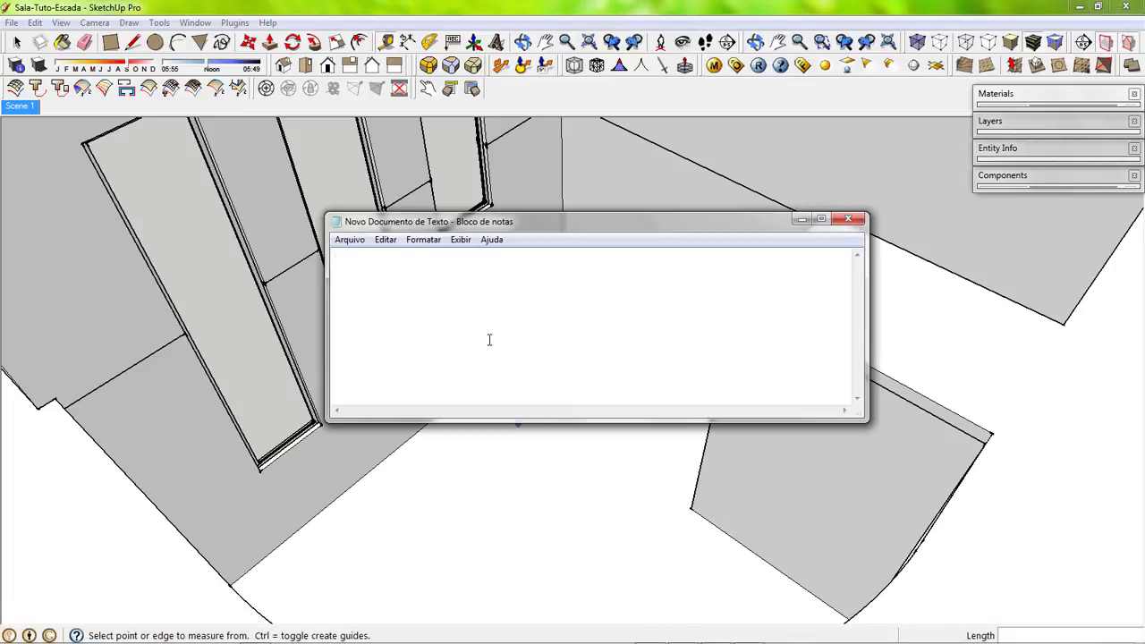
{"action": "type", "text": "Com a ferramenta Trena"}
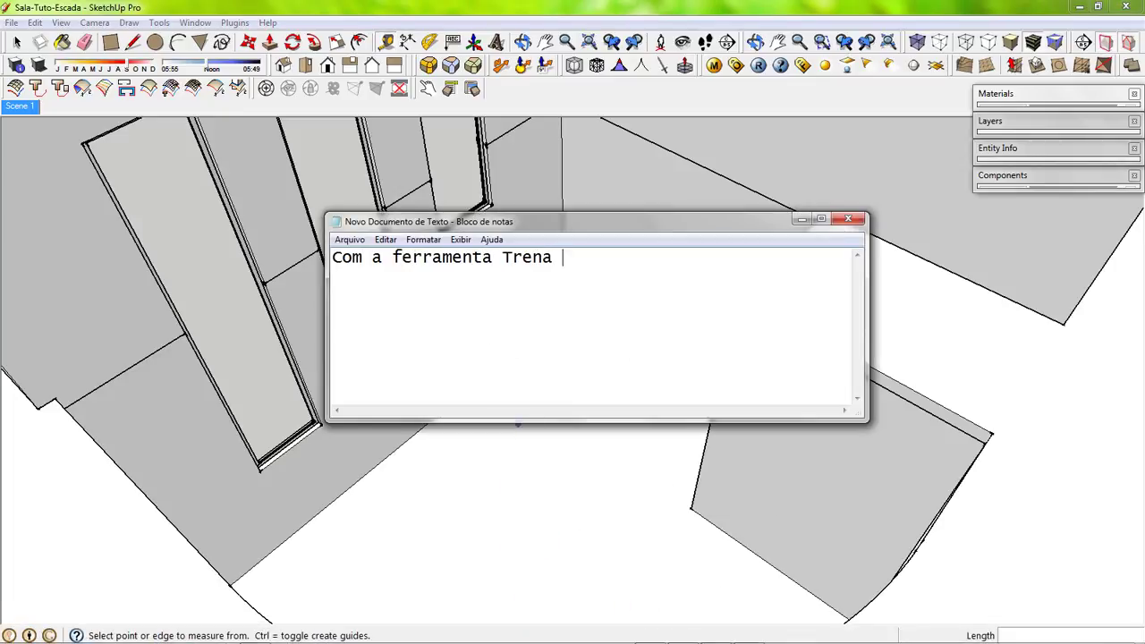
{"action": "type", "text": " vamos "}
{"action": "type", "text": "marcar o \"caminho"}
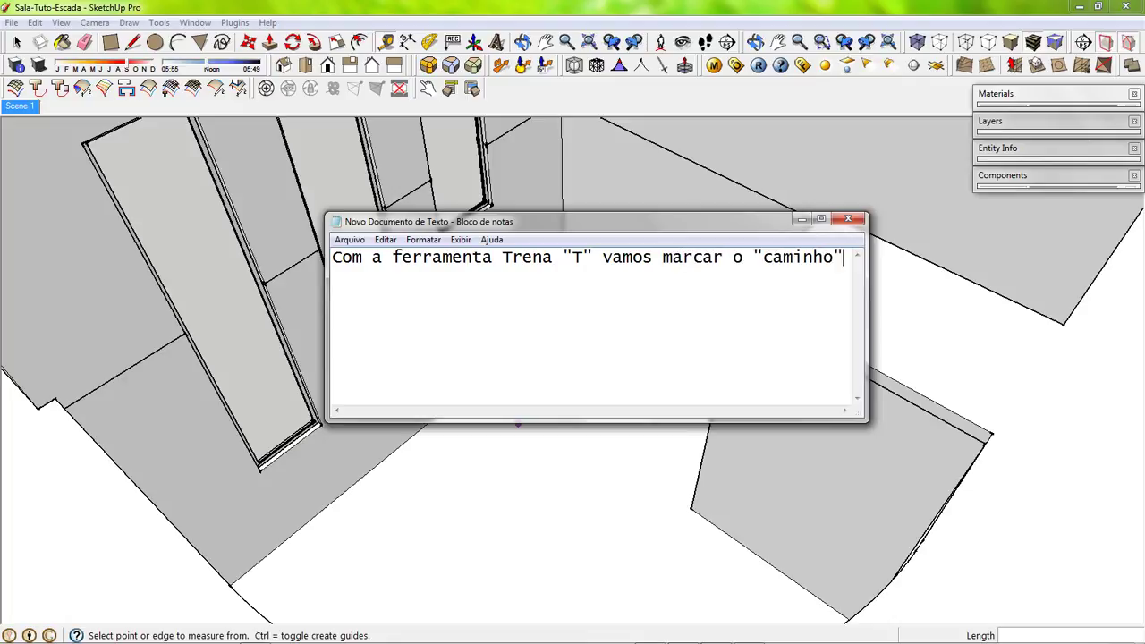
{"action": "type", "text": " da escada"}
{"action": "key", "text": "ctrl+a"}
{"action": "key", "text": "Delete"}
{"action": "left_click", "coordinate": [801, 218]}
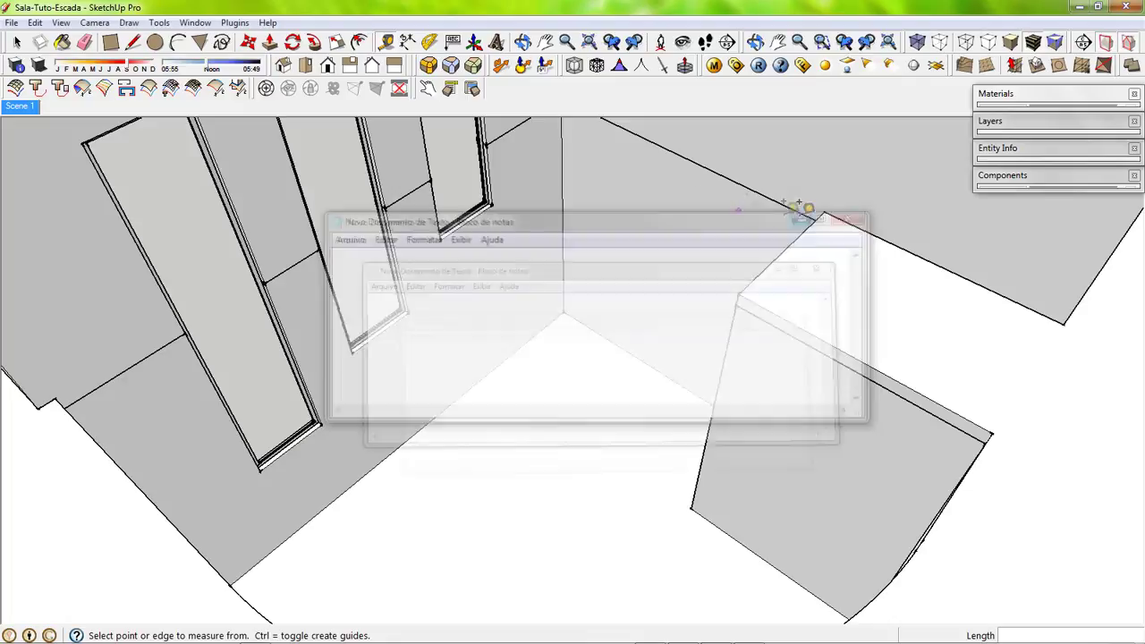
Step: Pull floor guides from the wall edges at 1100 mm and 300 mm offsets
{"action": "left_click", "coordinate": [636, 357]}
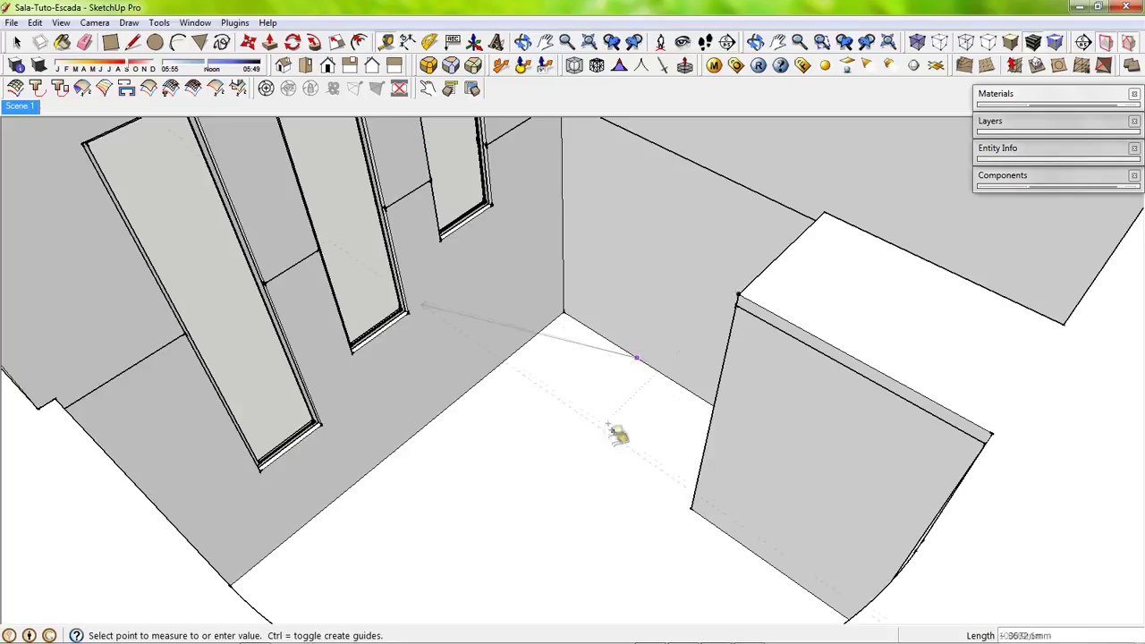
{"action": "left_click", "coordinate": [692, 507]}
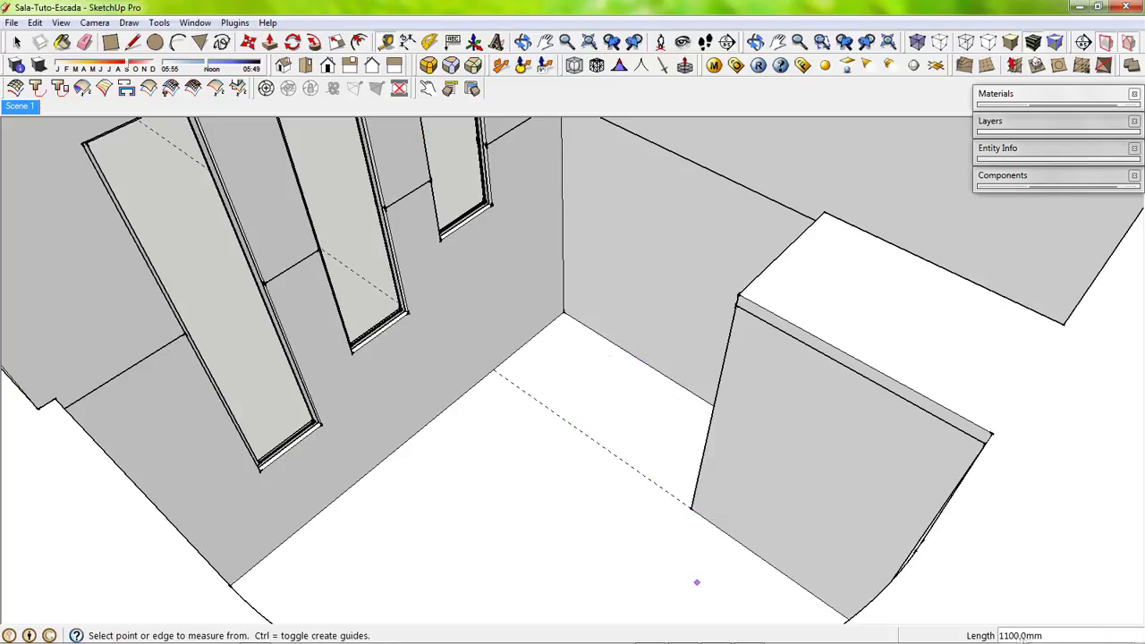
{"action": "left_click", "coordinate": [387, 453]}
{"action": "type", "text": "1100"}
{"action": "key", "text": "Return"}
{"action": "mouse_move", "coordinate": [438, 471]}
{"action": "middle_mouse_down"}
{"action": "mouse_move", "coordinate": [430, 493]}
{"action": "mouse_move", "coordinate": [389, 456]}
{"action": "mouse_move", "coordinate": [443, 416]}
{"action": "mouse_move", "coordinate": [420, 439]}
{"action": "middle_mouse_up"}
{"action": "left_click", "coordinate": [215, 532]}
{"action": "type", "text": "300"}
{"action": "key", "text": "Return"}
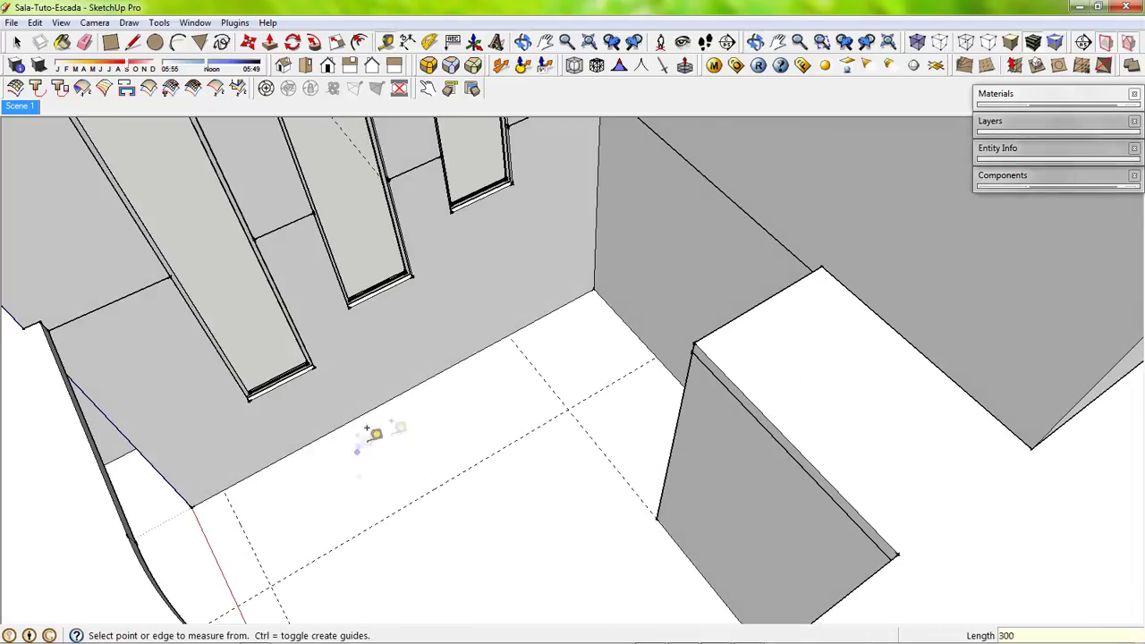
{"action": "left_click", "coordinate": [215, 633]}
Step: Note that the L shape doesn't change the step calculation, and orbit to a top-down floor view
{"action": "type", "text": "Neste caso ela terá formato L"}
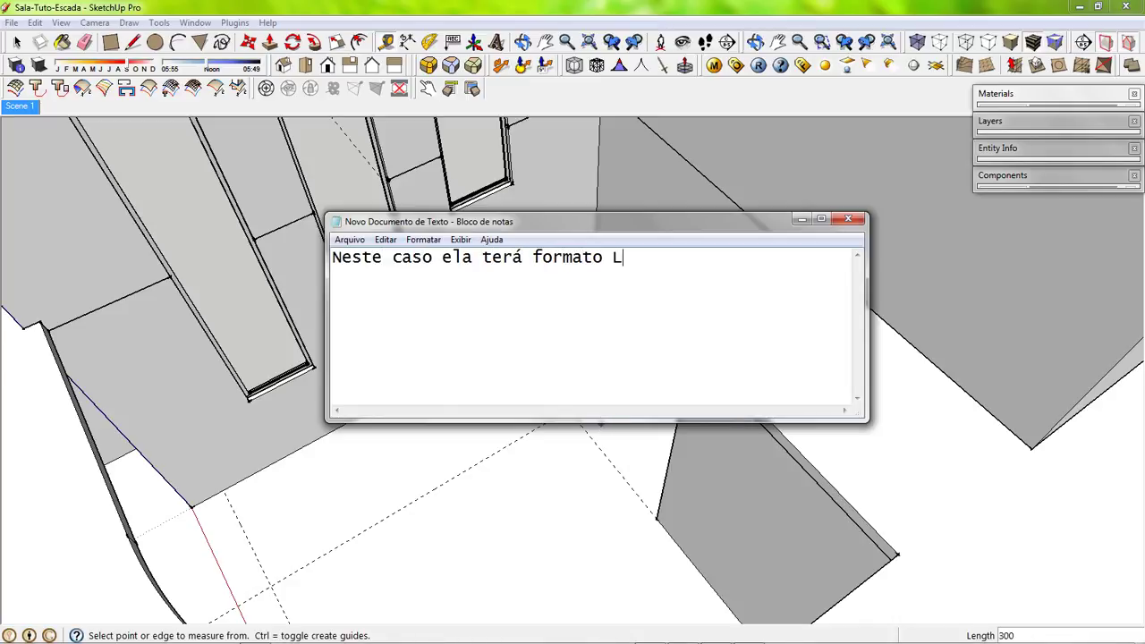
{"action": "type", "text": ", o que não vai di"}
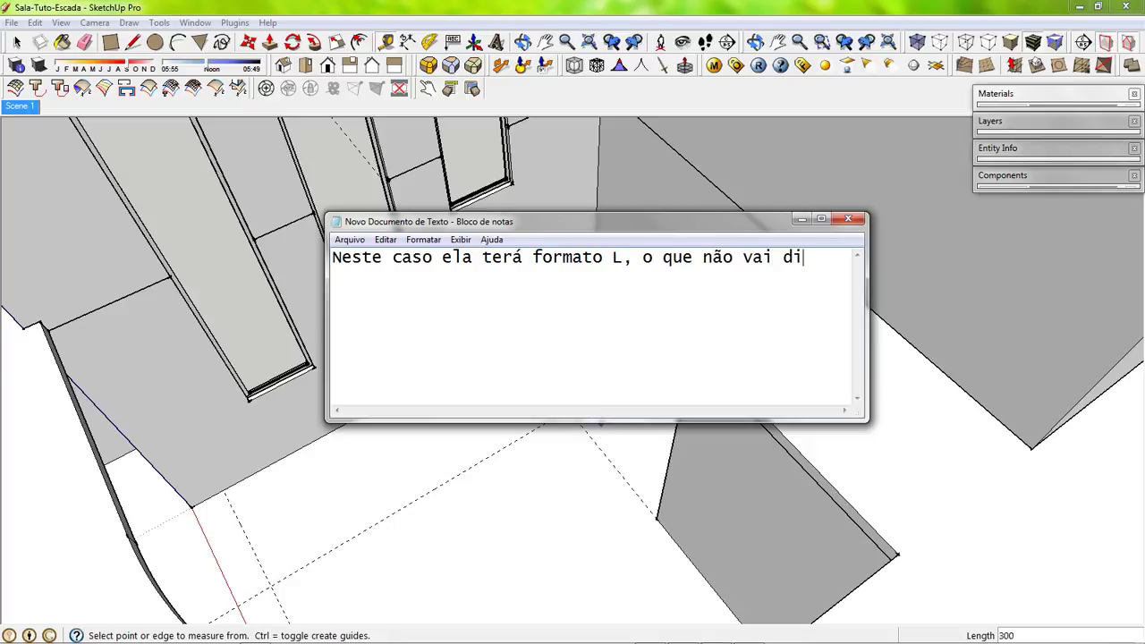
{"action": "type", "text": "ferenciar em nada o modo "}
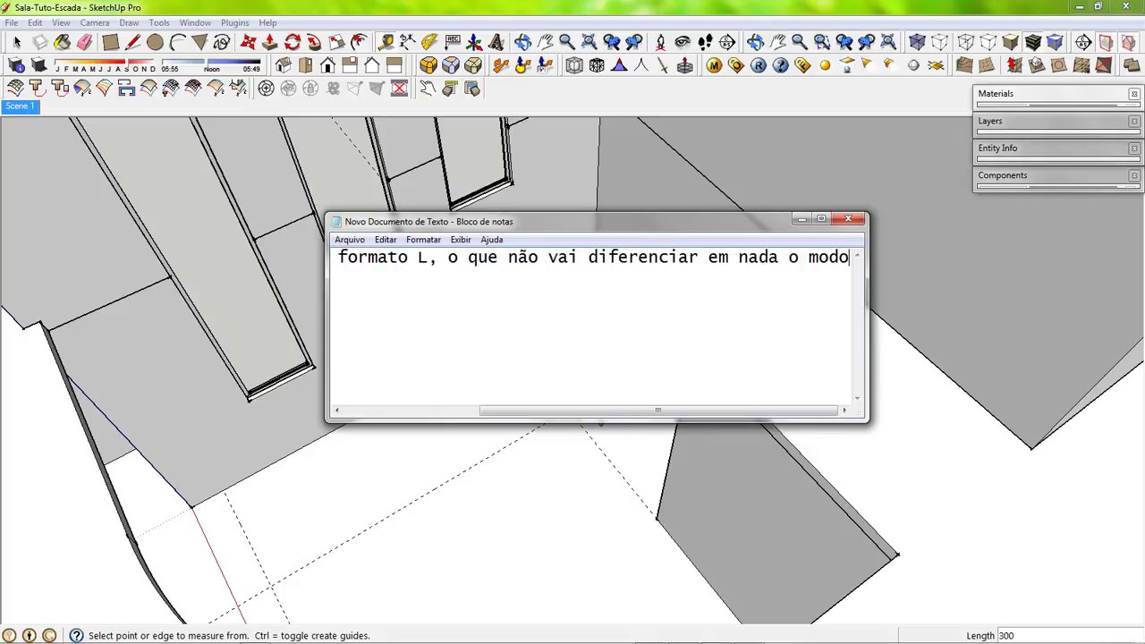
{"action": "type", "text": "de cálcular"}
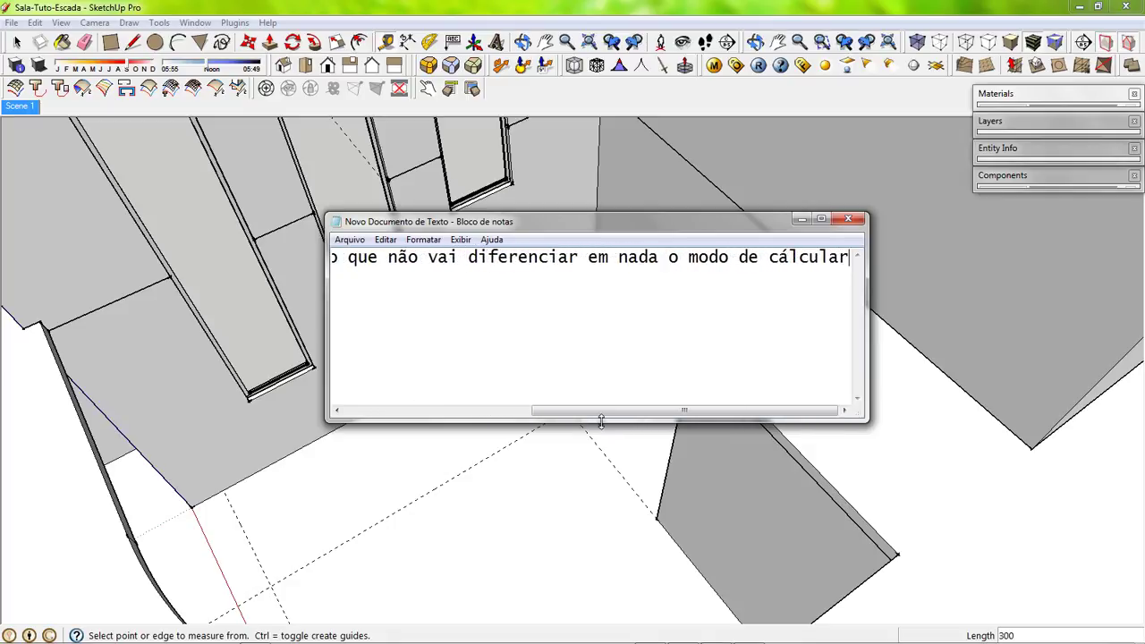
{"action": "type", "text": " os degraus"}
{"action": "key", "text": "ctrl+a"}
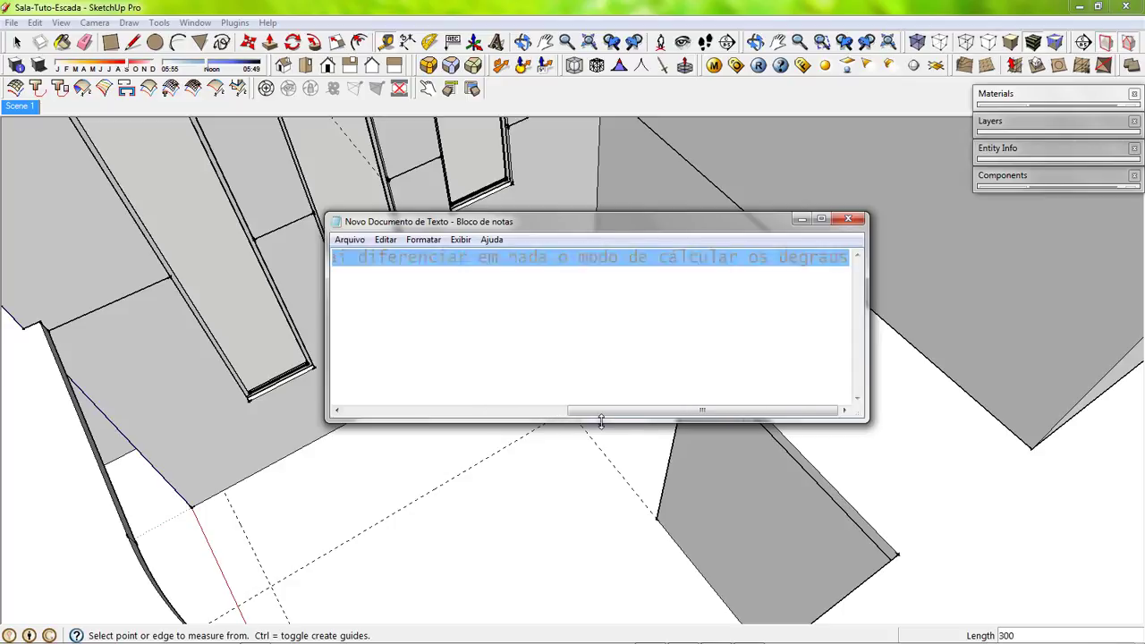
{"action": "key", "text": "Delete"}
{"action": "left_click", "coordinate": [801, 219]}
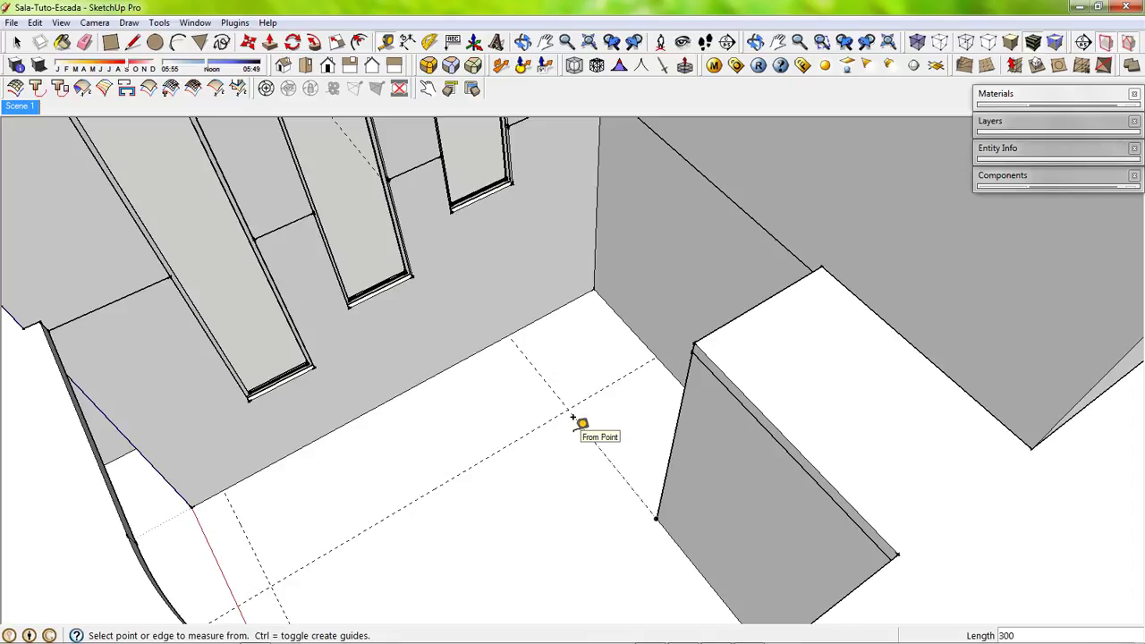
{"action": "middle_click_drag", "start_coordinate": [435, 439], "coordinate": [658, 617]}
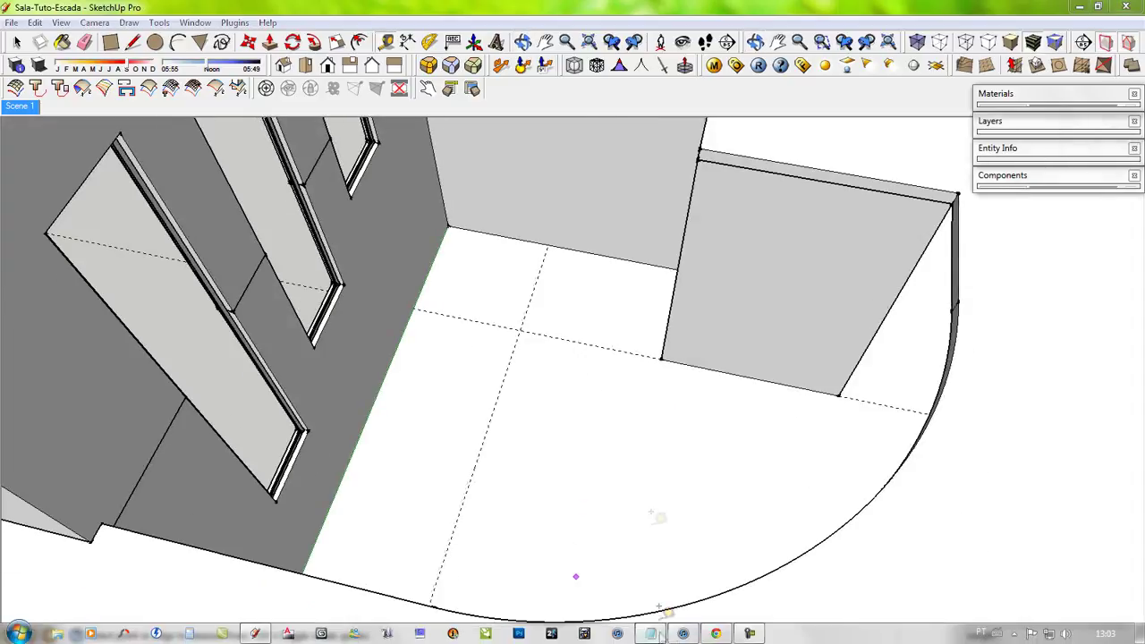
Step: Note that the height is divided by a riser height near 15 cm until exact
{"action": "left_click", "coordinate": [653, 633]}
{"action": "type", "text": "gora vamos"}
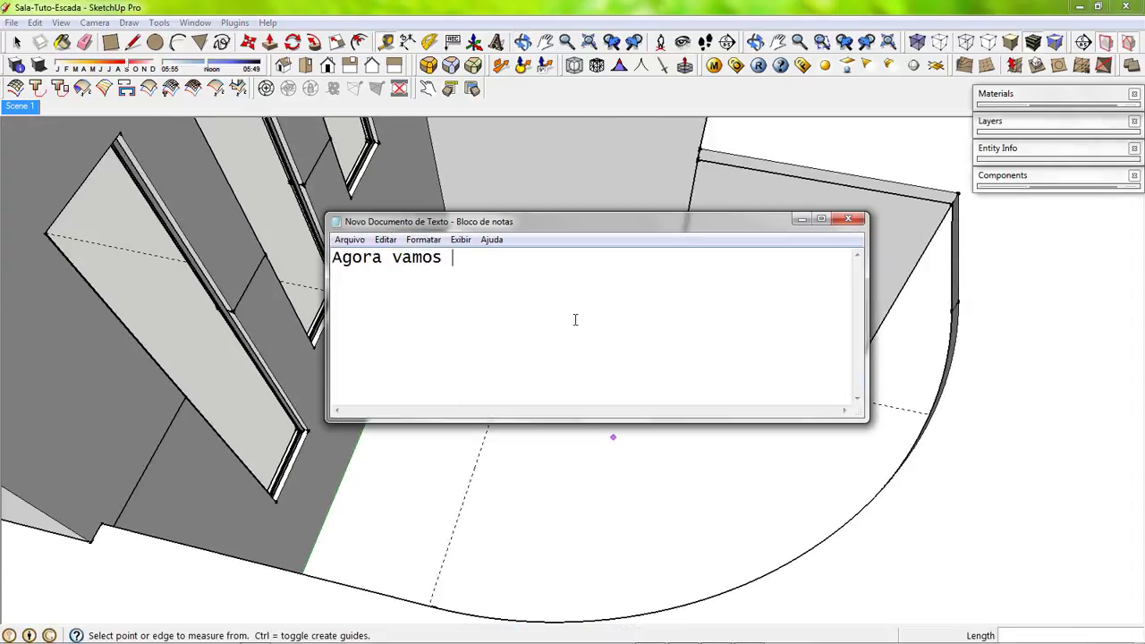
{"action": "type", "text": "dividir a altura do pé direito por"}
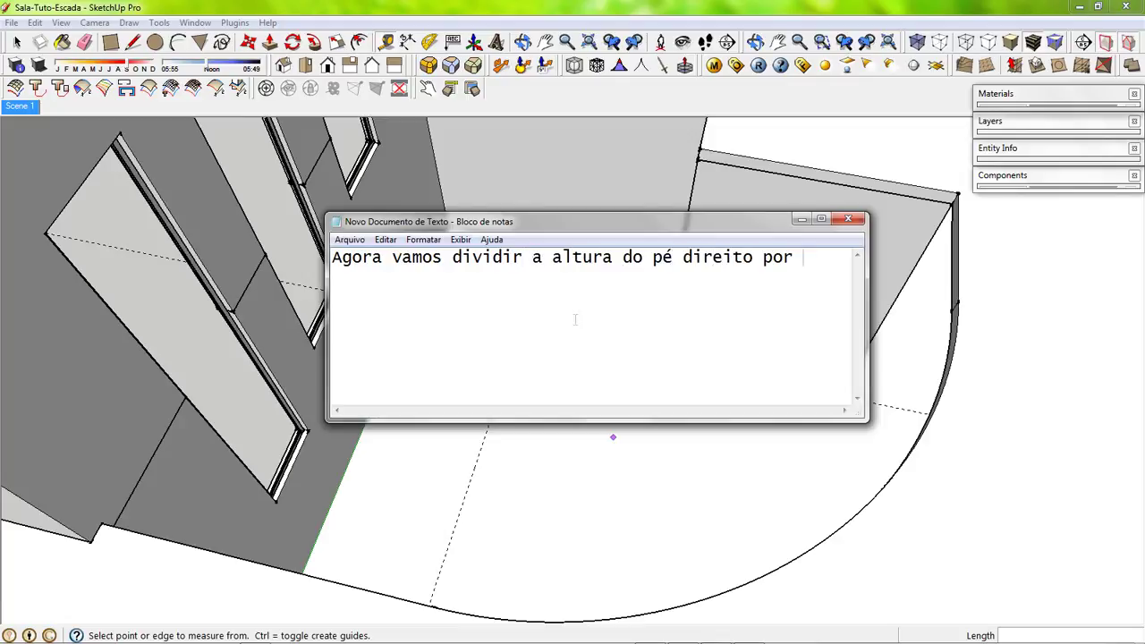
{"action": "type", "text": "um valor satisfat"}
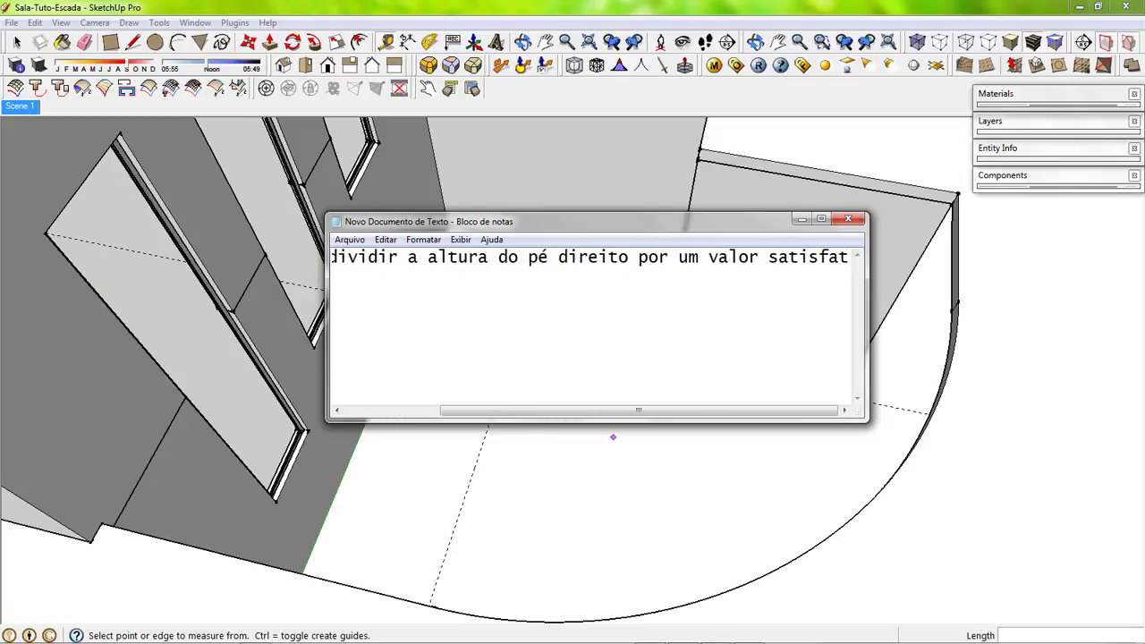
{"action": "type", "text": "ório para o "}
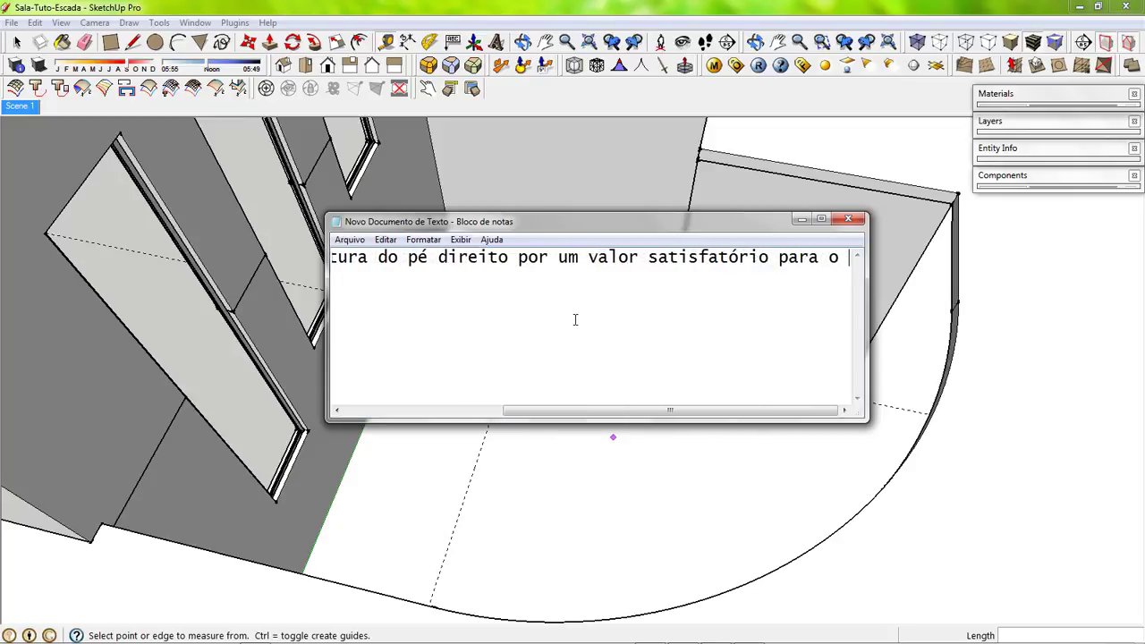
{"action": "type", "text": "espelho do degrau("}
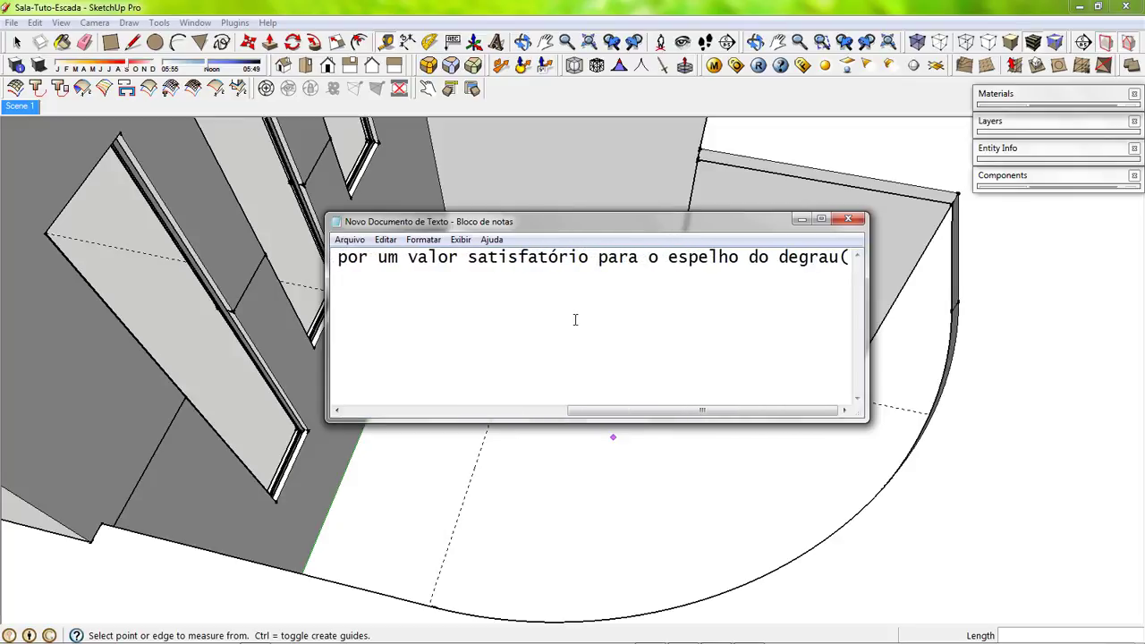
{"action": "type", "text": "altura do degrau)"}
{"action": "key", "text": "ctrl+a"}
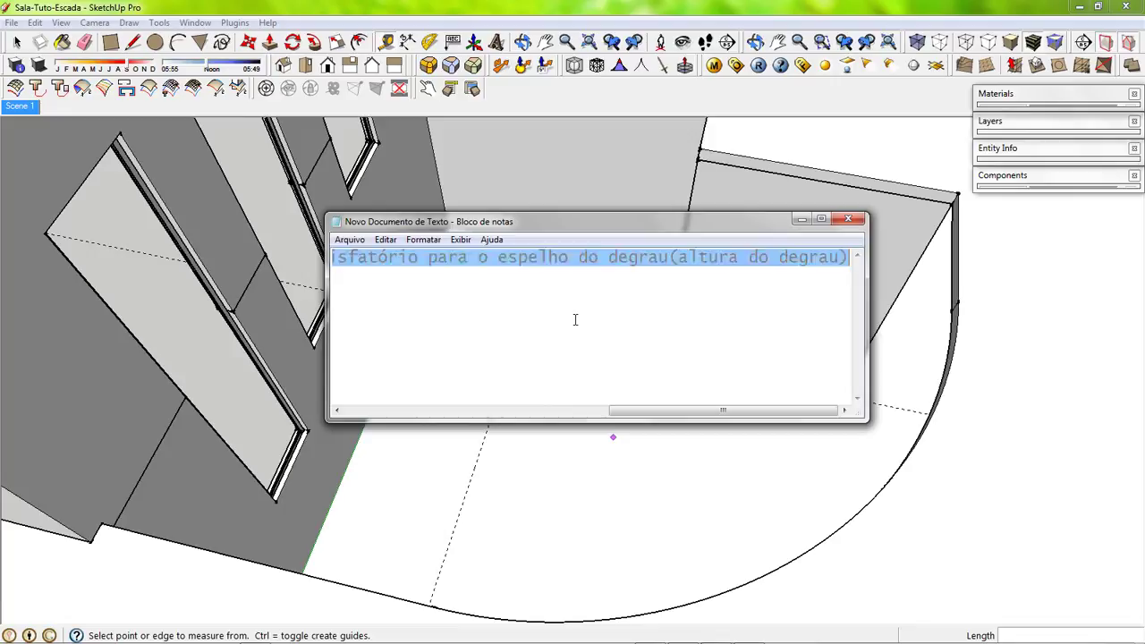
{"action": "key", "text": "Delete"}
{"action": "type", "text": "Particularmente custumo partir de 15cm(150mm) até"}
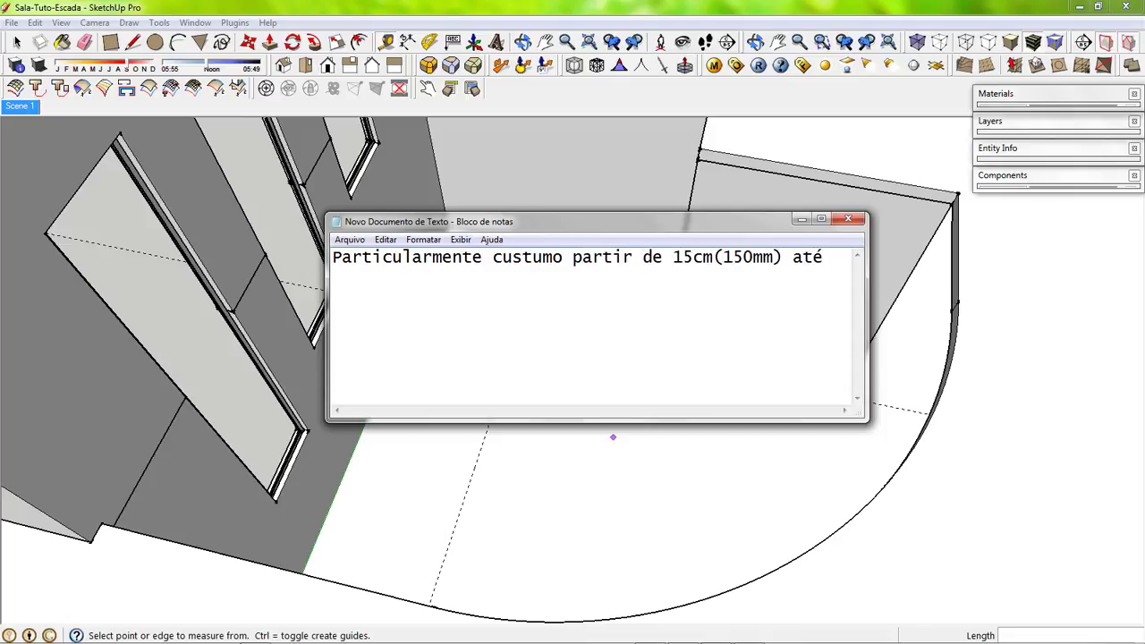
{"action": "type", "text": "dar um valor exato.."}
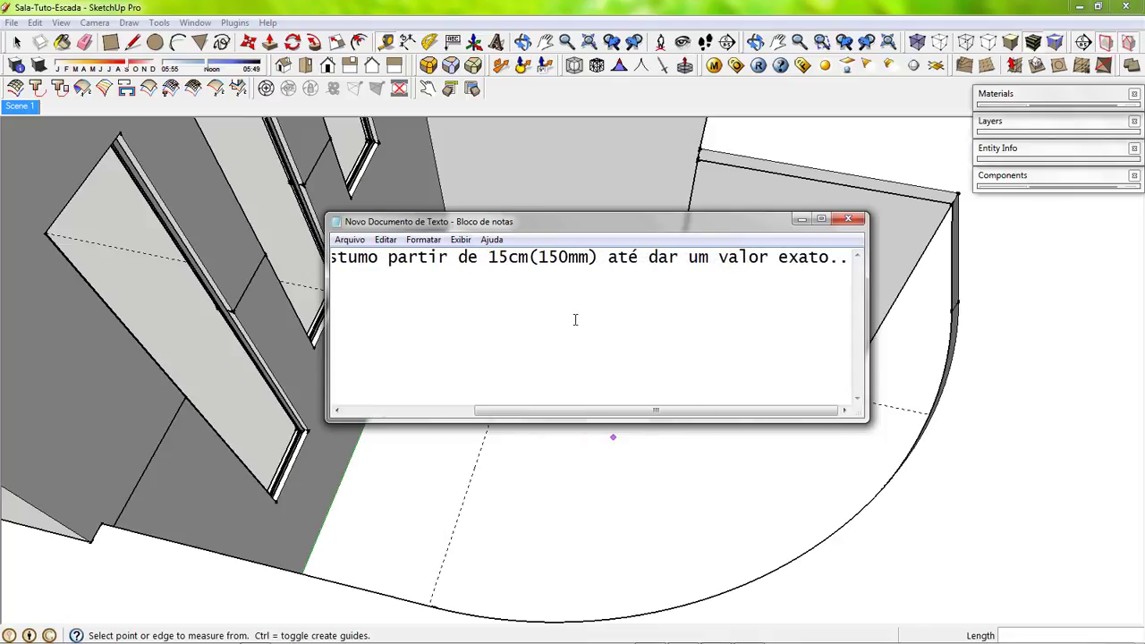
{"action": "key", "text": "ctrl+a"}
{"action": "key", "text": "BackSpace"}
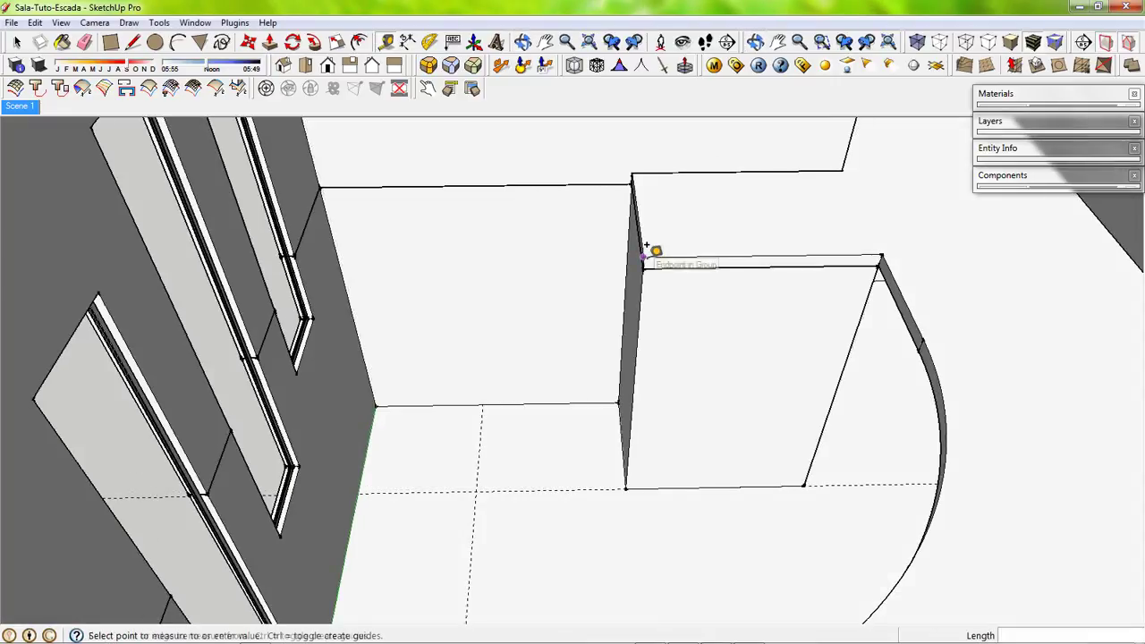
Step: Measure the partition wall height, divide it into 18 steps, and note this divides the inner stair line
{"action": "left_click", "coordinate": [643, 257]}
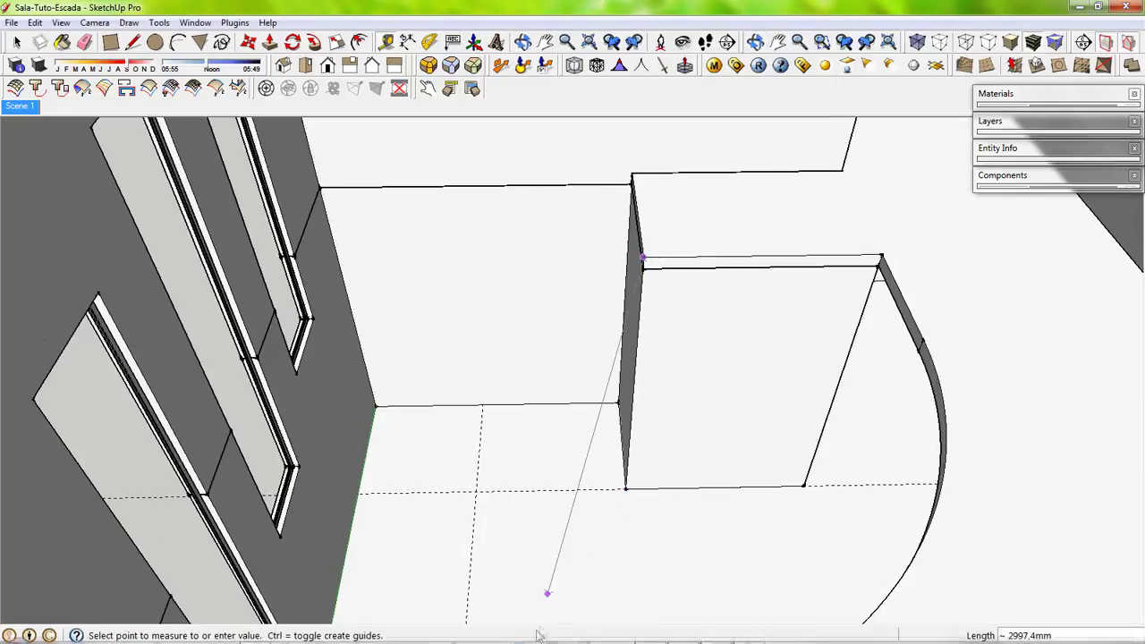
{"action": "left_click", "coordinate": [216, 632]}
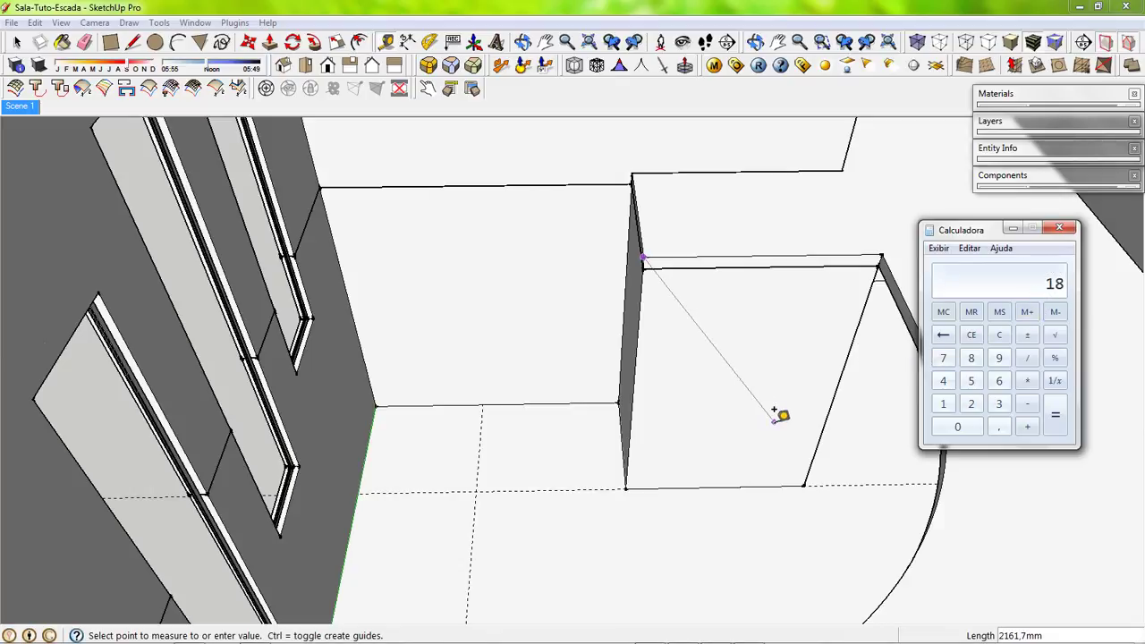
{"action": "left_click", "coordinate": [617, 633]}
{"action": "type", "text": "Com esse "}
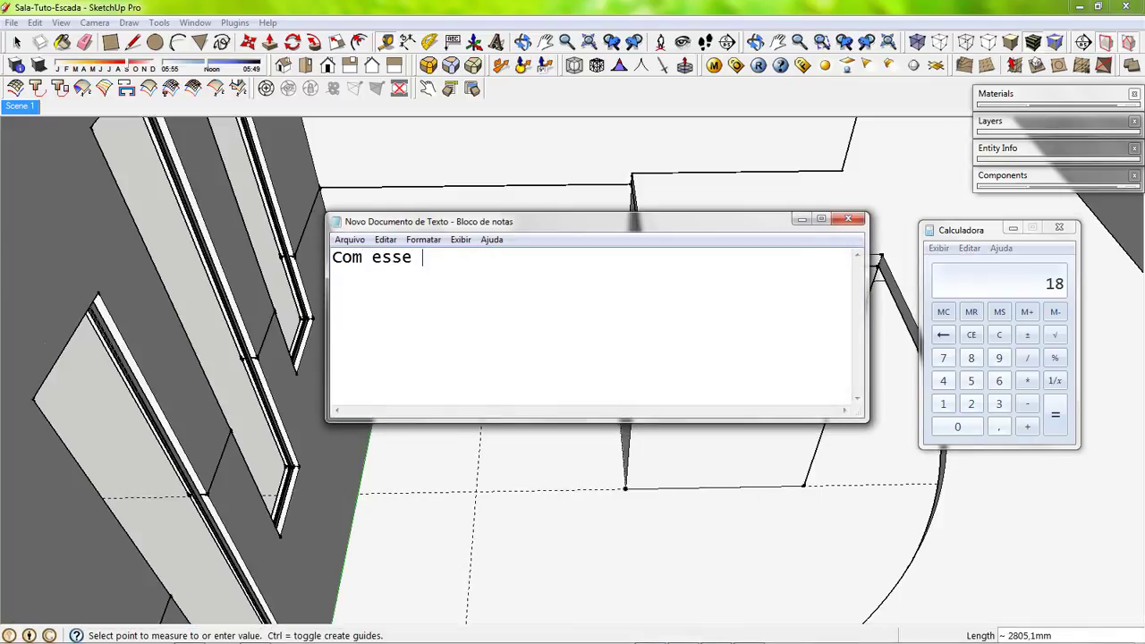
{"action": "type", "text": "valor dividimos"}
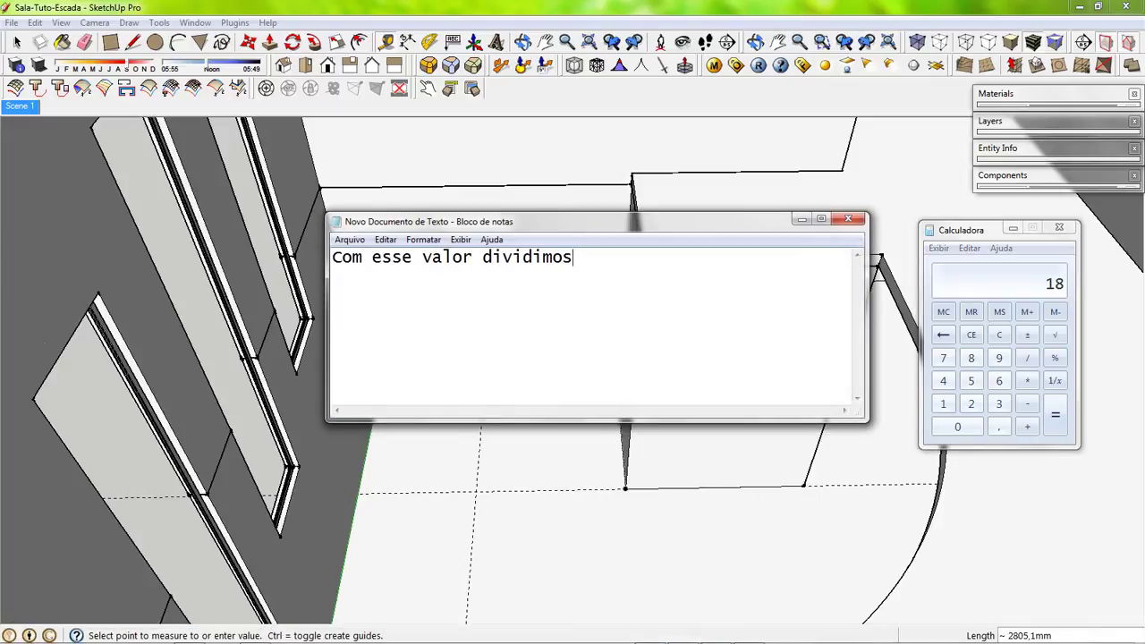
{"action": "type", "text": " o comprimento da"}
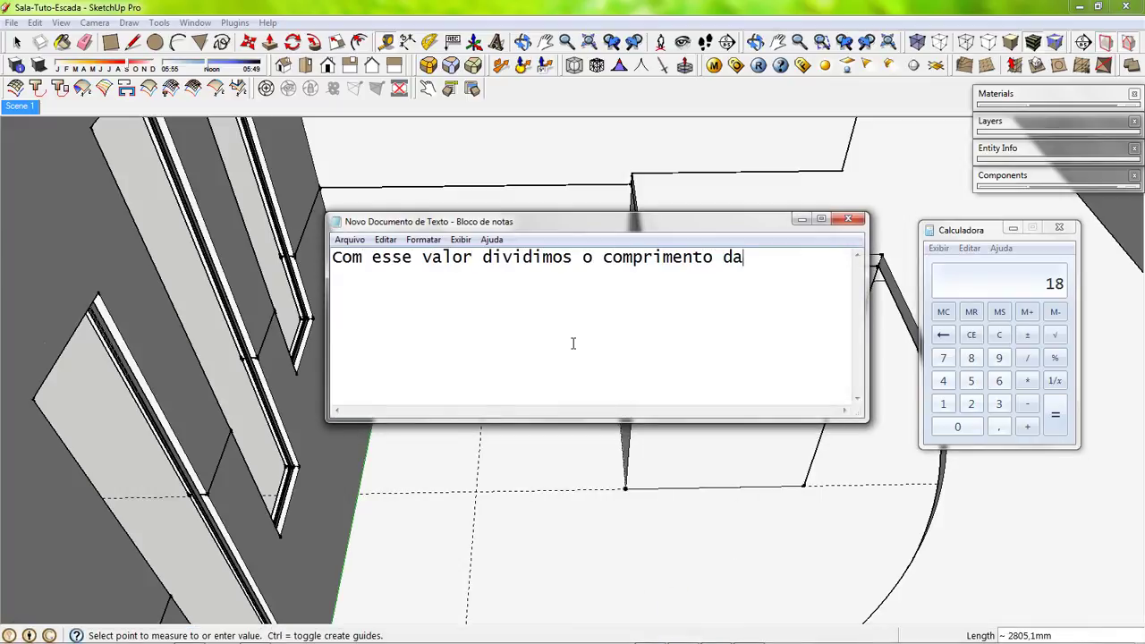
{"action": "type", "text": " linha interna da escad"}
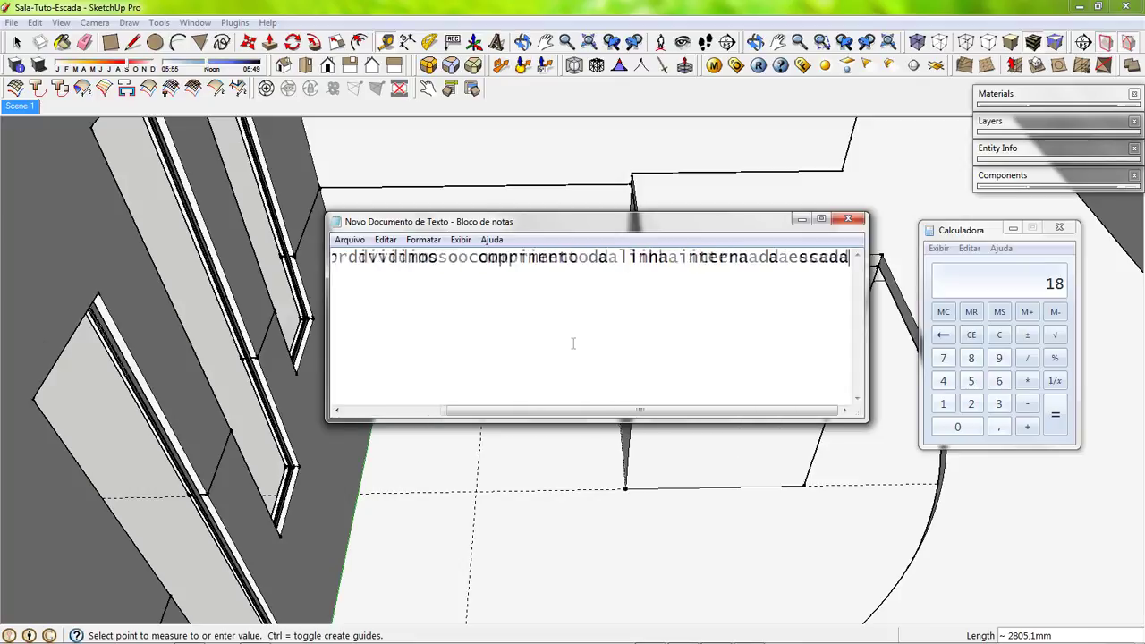
{"action": "type", "text": "a"}
{"action": "left_click_drag", "start_coordinate": [619, 256], "coordinate": [750, 256]}
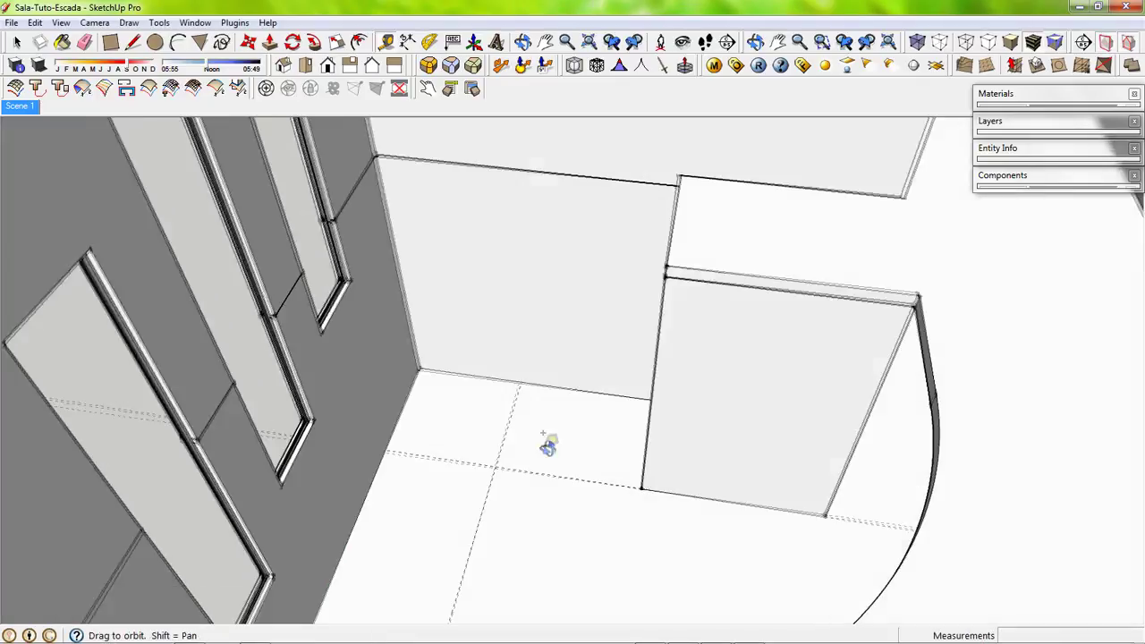
{"action": "middle_click_drag", "start_coordinate": [548, 445], "coordinate": [542, 329]}
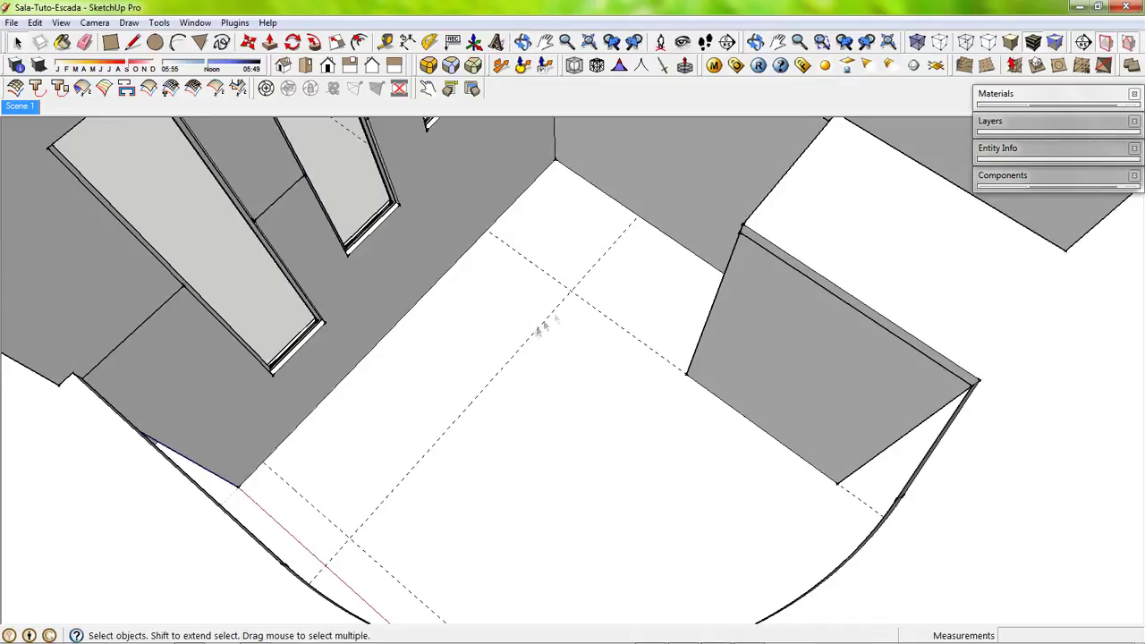
Step: Draw the inner stair line along the guides and read its 4500 mm total length
{"action": "key", "text": "l"}
{"action": "left_click", "coordinate": [687, 373]}
{"action": "left_click", "coordinate": [570, 292]}
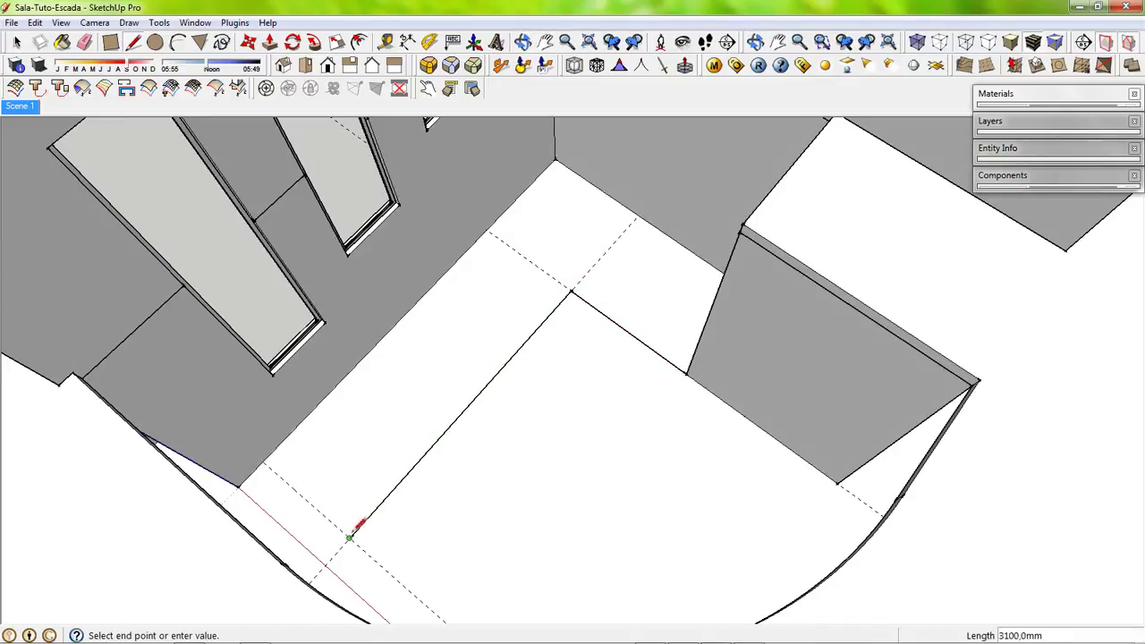
{"action": "left_click", "coordinate": [350, 536]}
{"action": "key", "text": "space"}
{"action": "left_click", "coordinate": [1000, 149]}
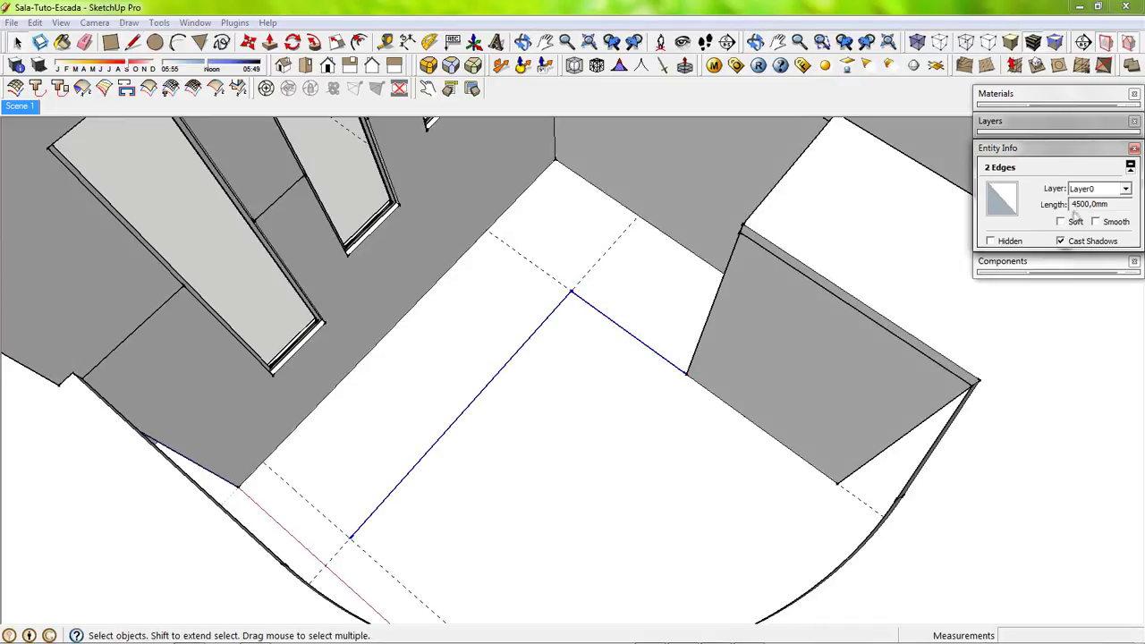
{"action": "left_click_drag", "start_coordinate": [1100, 203], "coordinate": [1068, 204]}
Step: Divide the 4500 mm inner line by 18 in Calculator to get 250
{"action": "left_click", "coordinate": [385, 42]}
{"action": "left_click", "coordinate": [570, 292]}
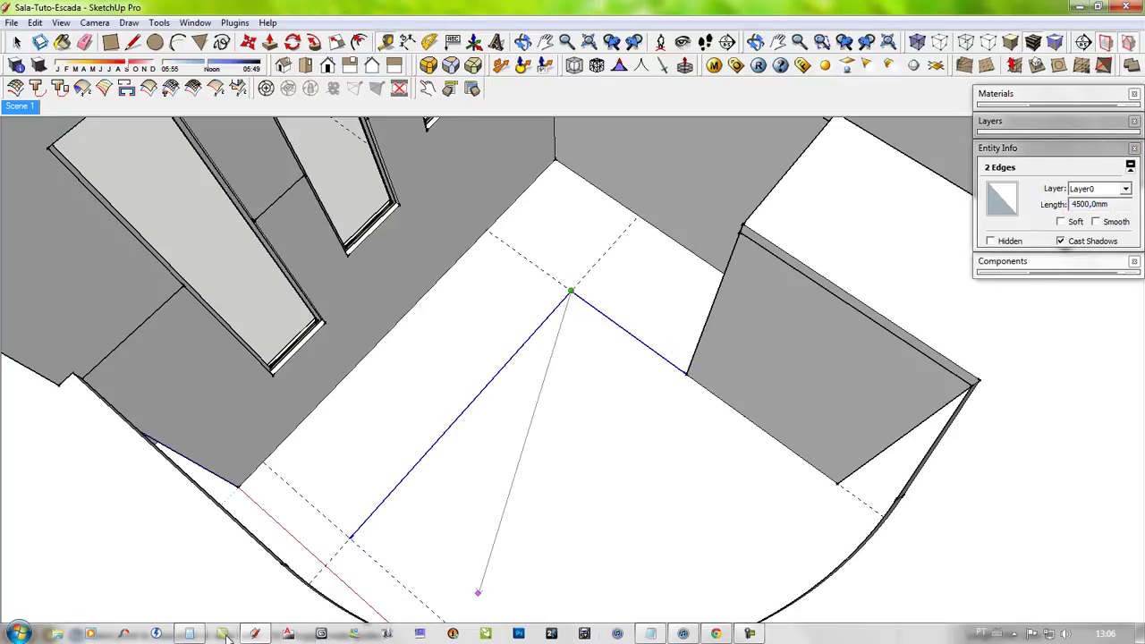
{"action": "left_click", "coordinate": [225, 634]}
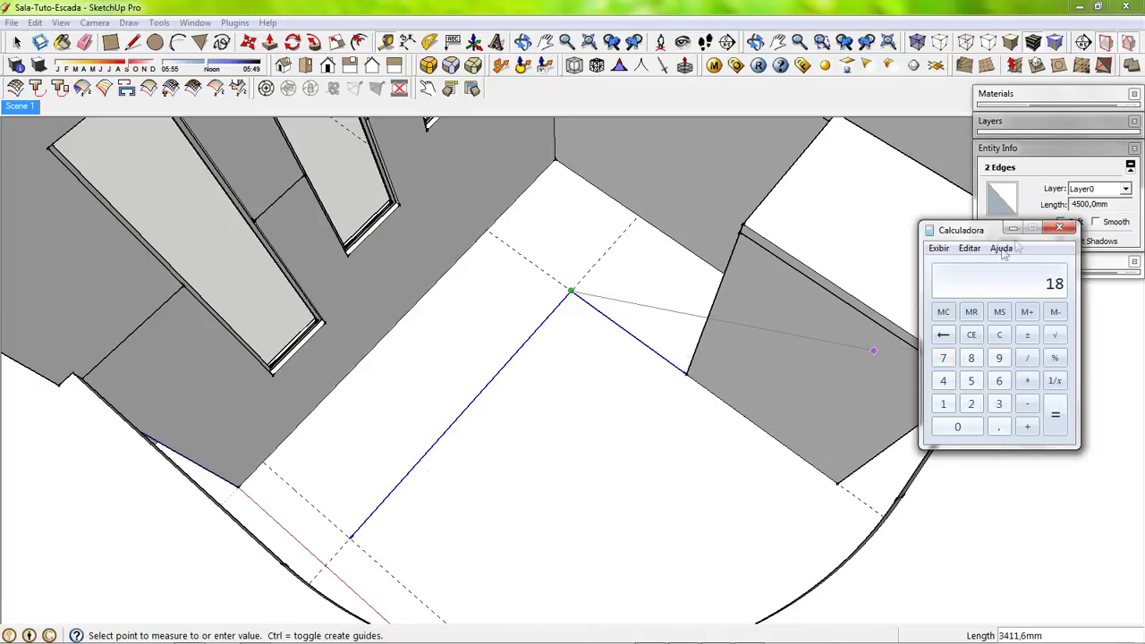
{"action": "left_click_drag", "start_coordinate": [979, 230], "coordinate": [926, 195]}
{"action": "left_click", "coordinate": [918, 299]}
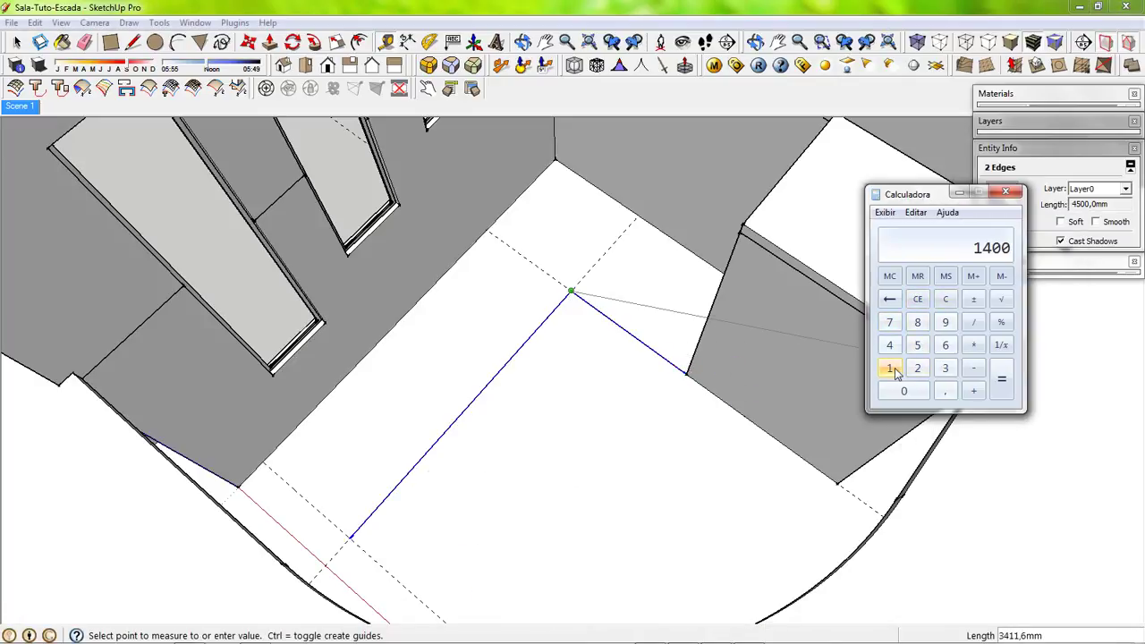
{"action": "left_click", "coordinate": [973, 390]}
{"action": "type", "text": "4500"}
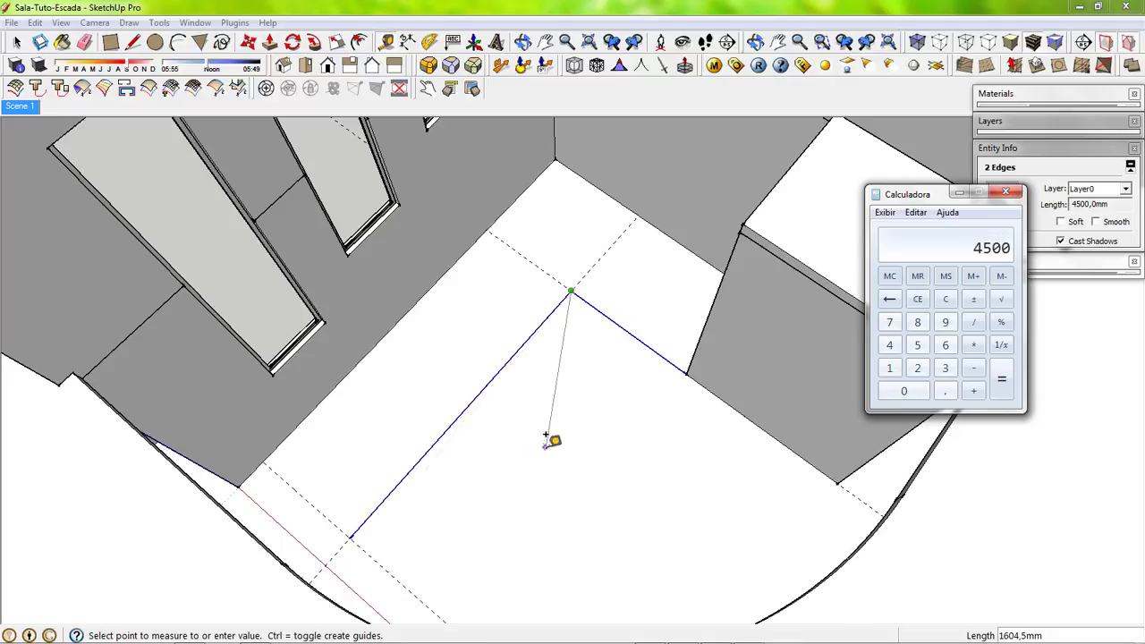
{"action": "type", "text": "1"}
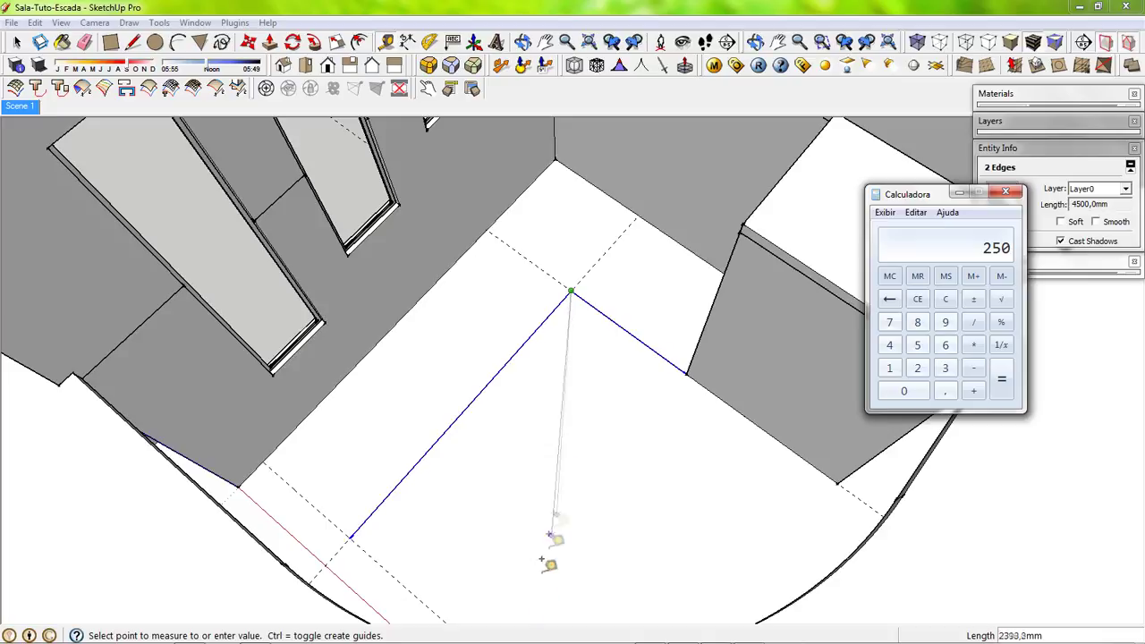
Step: Rewrite the note to say 250 is the step depth
{"action": "left_click", "coordinate": [539, 635]}
{"action": "left_click", "coordinate": [682, 360]}
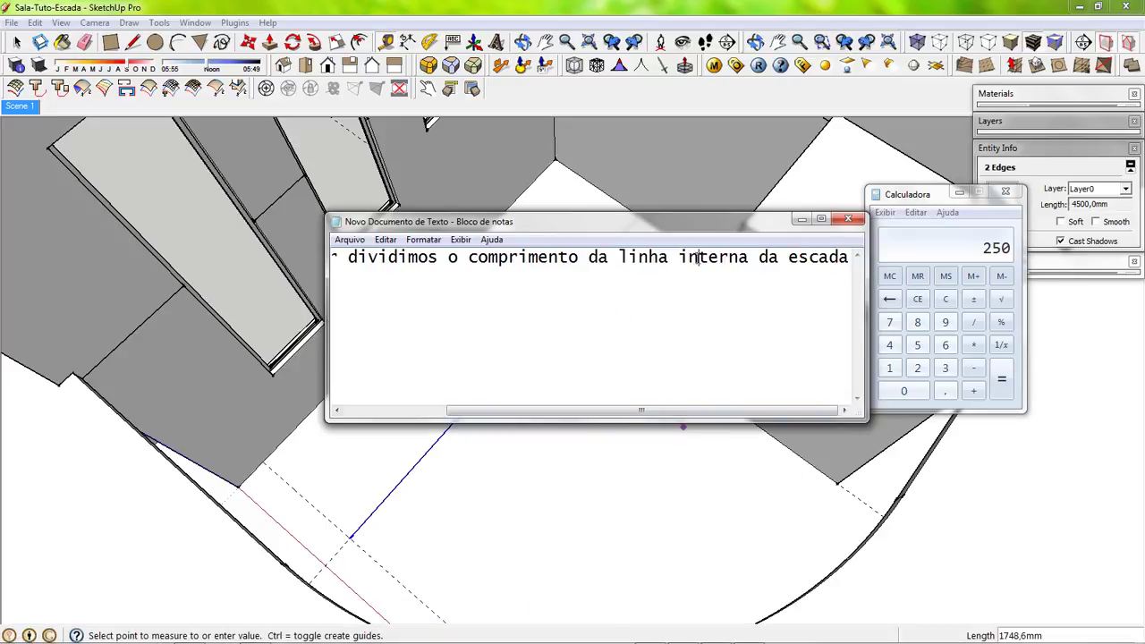
{"action": "key", "text": "ctrl+a"}
{"action": "key", "text": "Delete"}
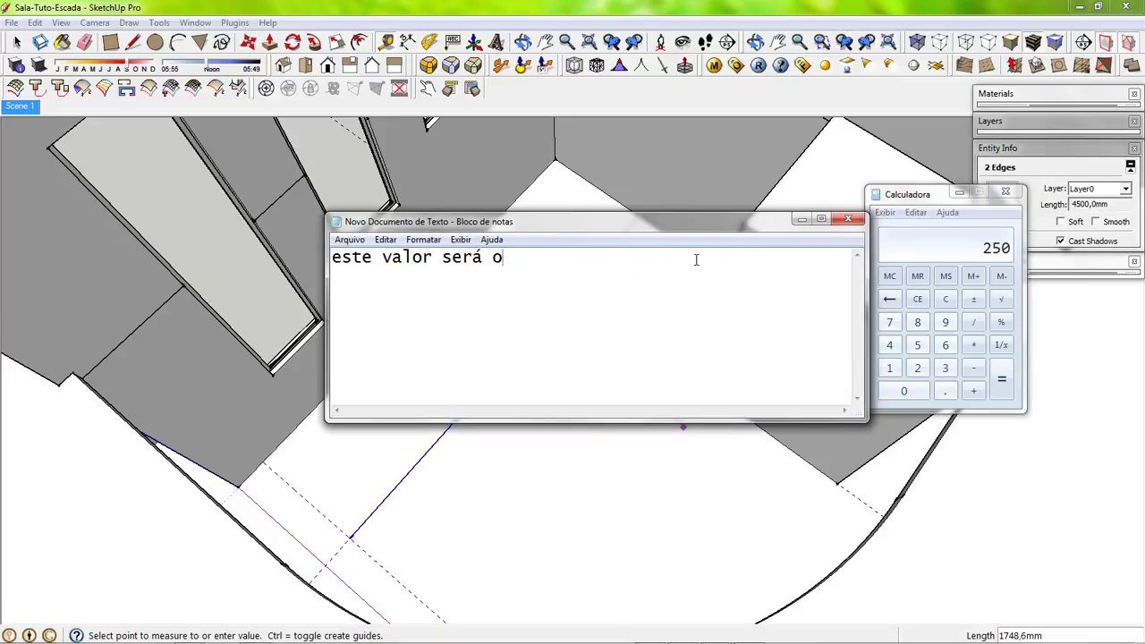
{"action": "key", "text": "BackSpace"}
{"action": "type", "text": "a profundidade do degrau"}
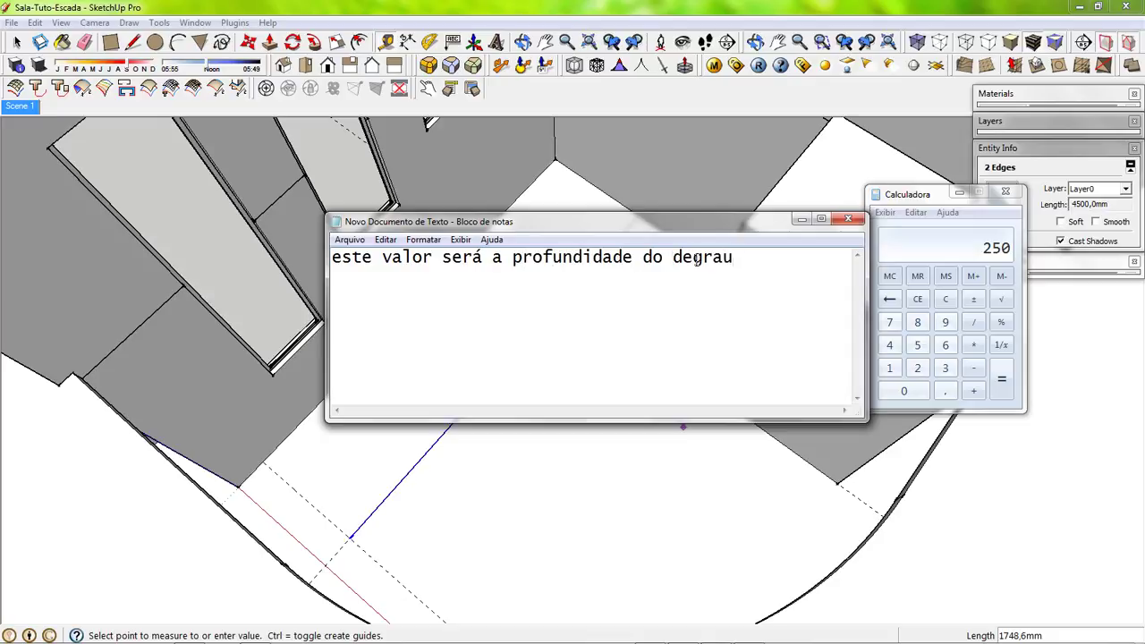
Step: Draw the step rectangle at the blue edge and push/pull it into a 150 mm high block
{"action": "left_click", "coordinate": [802, 218]}
{"action": "scroll", "coordinate": [537, 316], "scroll_direction": "up", "scroll_amount": 3}
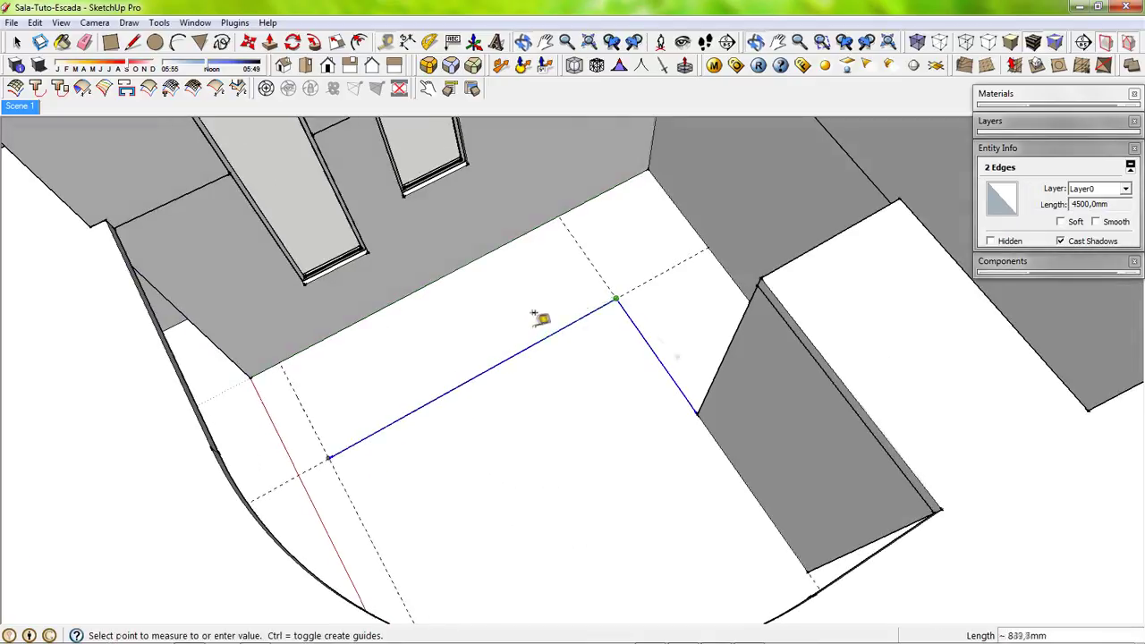
{"action": "key", "text": "Escape"}
{"action": "scroll", "coordinate": [328, 450], "scroll_direction": "up", "scroll_amount": 3}
{"action": "key", "text": "l"}
{"action": "type", "text": "250"}
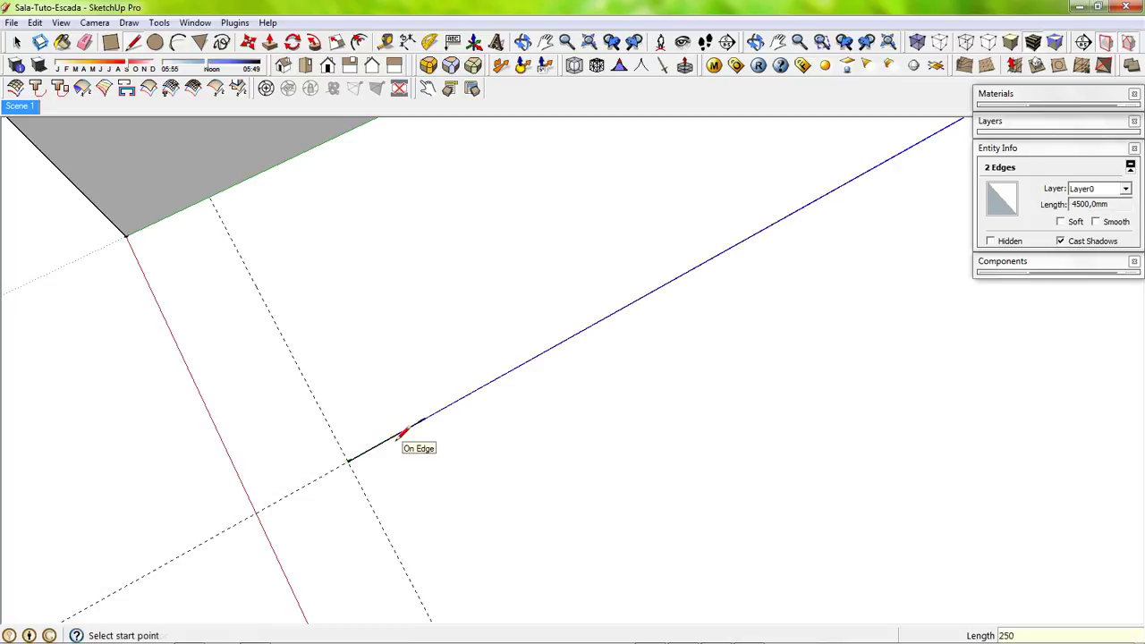
{"action": "left_click", "coordinate": [421, 420]}
{"action": "left_click", "coordinate": [280, 168]}
{"action": "key", "text": "p"}
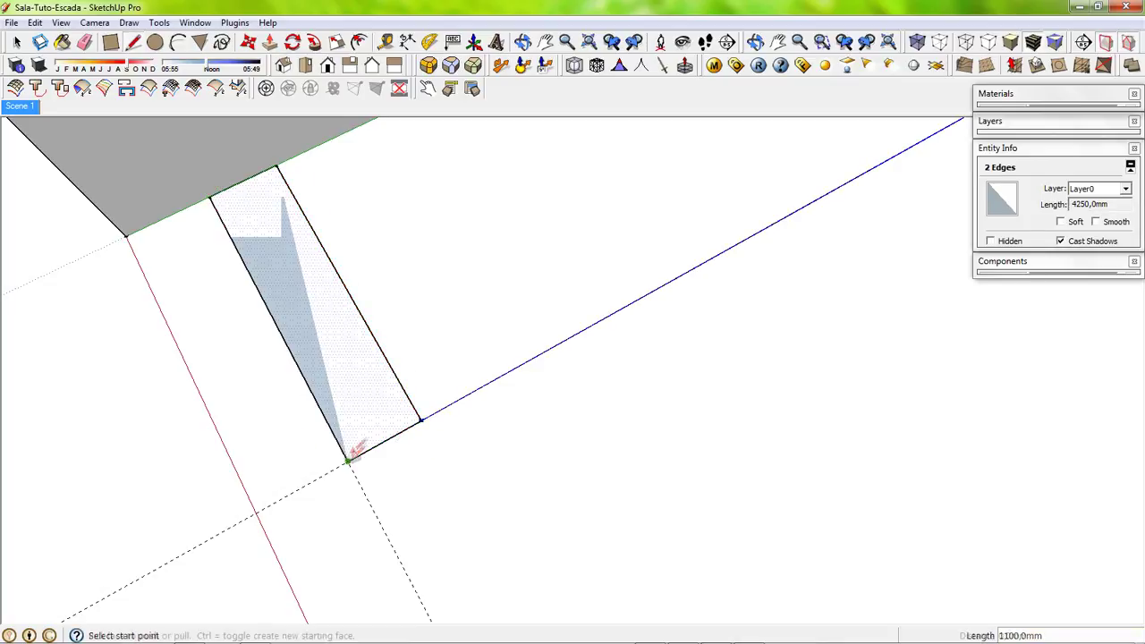
{"action": "middle_click_drag", "start_coordinate": [357, 447], "coordinate": [357, 332]}
{"action": "left_click_drag", "start_coordinate": [357, 331], "coordinate": [354, 328]}
{"action": "left_click", "coordinate": [354, 328]}
{"action": "middle_click_drag", "start_coordinate": [353, 327], "coordinate": [472, 350]}
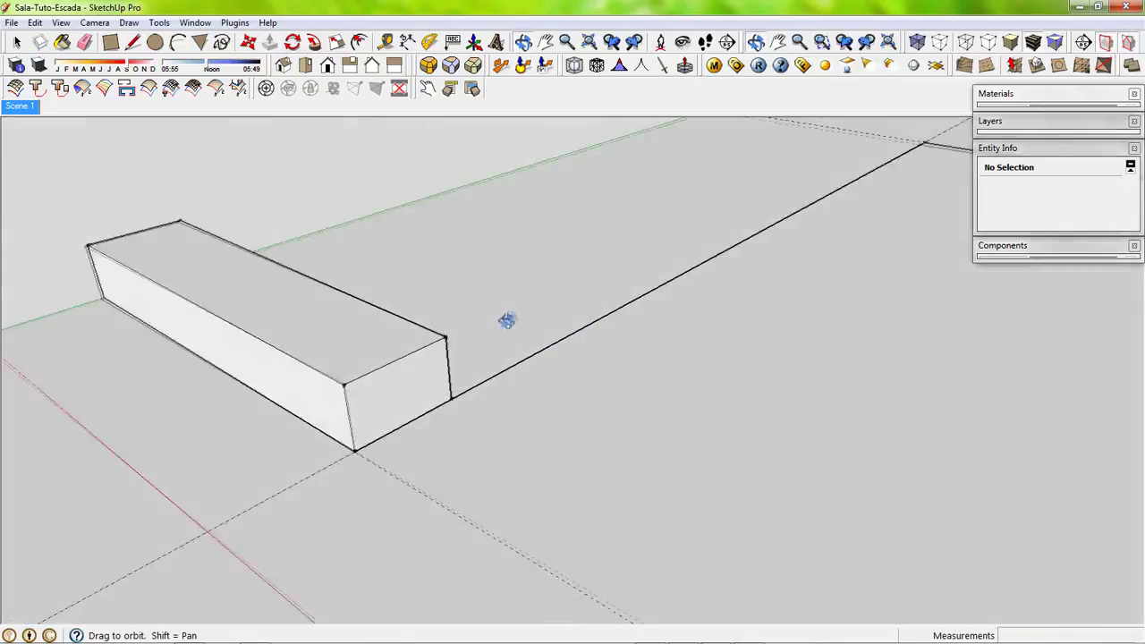
Step: Dimension the block's 150 mm height and 250 mm depth, then erase the dimensions
{"action": "key", "text": "d"}
{"action": "left_click", "coordinate": [460, 396]}
{"action": "left_click", "coordinate": [496, 393]}
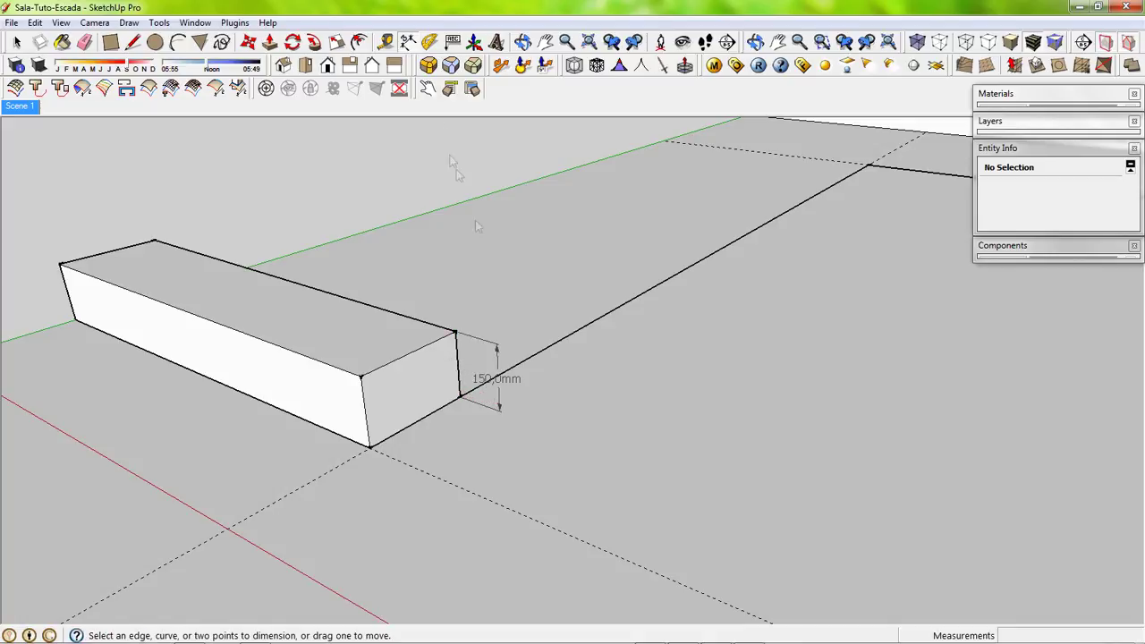
{"action": "left_click", "coordinate": [369, 446]}
{"action": "left_click", "coordinate": [459, 396]}
{"action": "left_click", "coordinate": [501, 432]}
{"action": "middle_click_drag", "start_coordinate": [500, 434], "coordinate": [667, 417]}
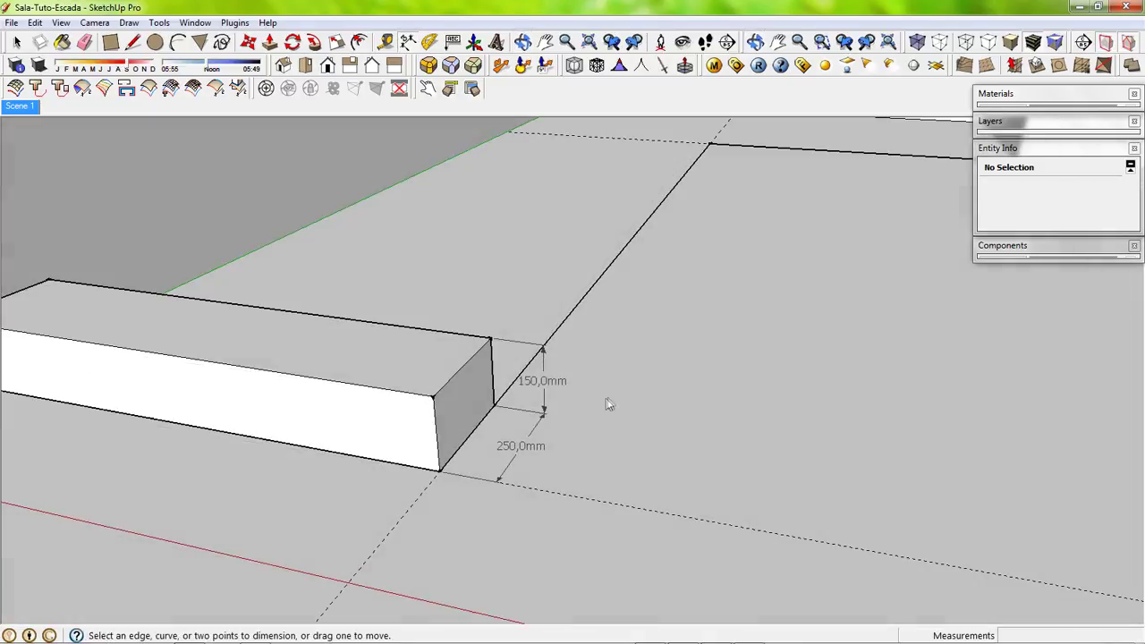
{"action": "key", "text": "e"}
{"action": "left_click_drag", "start_coordinate": [608, 401], "coordinate": [531, 447]}
{"action": "key", "text": "space"}
{"action": "middle_click_drag", "start_coordinate": [531, 447], "coordinate": [455, 356]}
Step: Make the step block a group, then convert it into a component
{"action": "triple_click", "coordinate": [454, 355]}
{"action": "middle_click_drag", "start_coordinate": [549, 350], "coordinate": [447, 438]}
{"action": "key", "text": "e"}
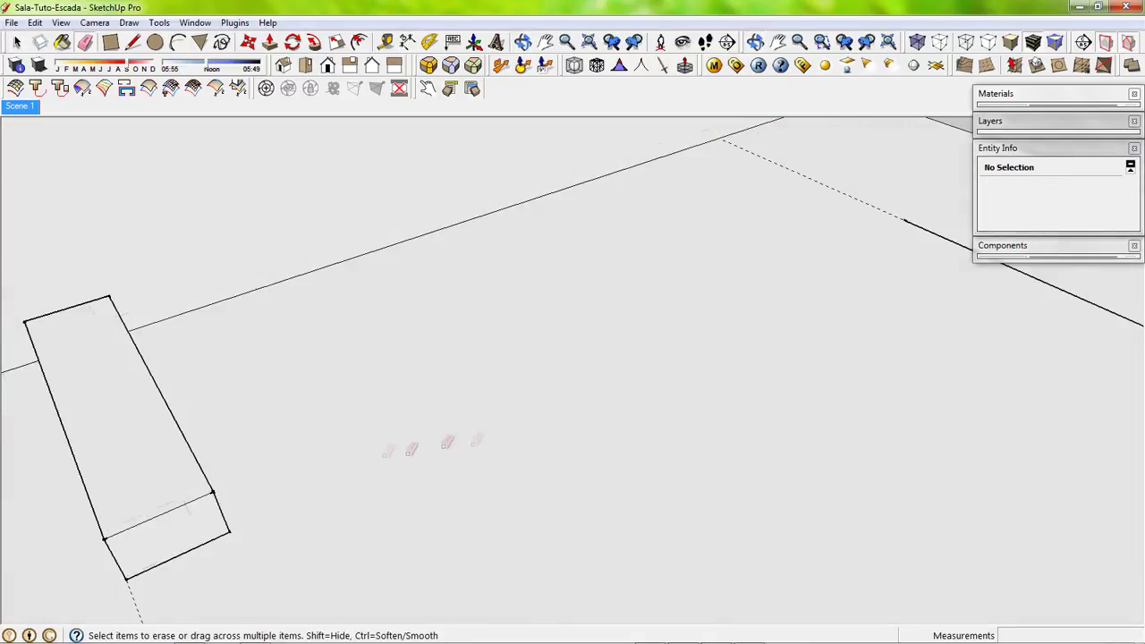
{"action": "key", "text": "space"}
{"action": "triple_click", "coordinate": [197, 517]}
{"action": "right_click", "coordinate": [196, 519]}
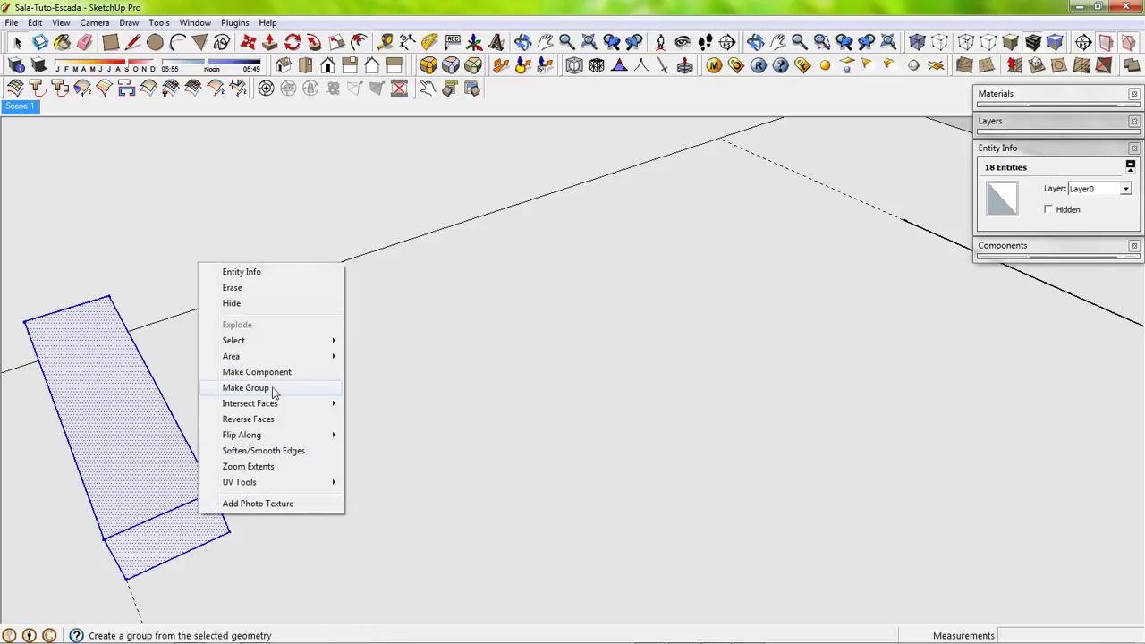
{"action": "left_click", "coordinate": [235, 388]}
{"action": "mouse_move", "coordinate": [238, 427]}
{"action": "middle_mouse_down"}
{"action": "mouse_move", "coordinate": [275, 501]}
{"action": "mouse_move", "coordinate": [349, 455]}
{"action": "middle_mouse_up"}
{"action": "right_click", "coordinate": [348, 202]}
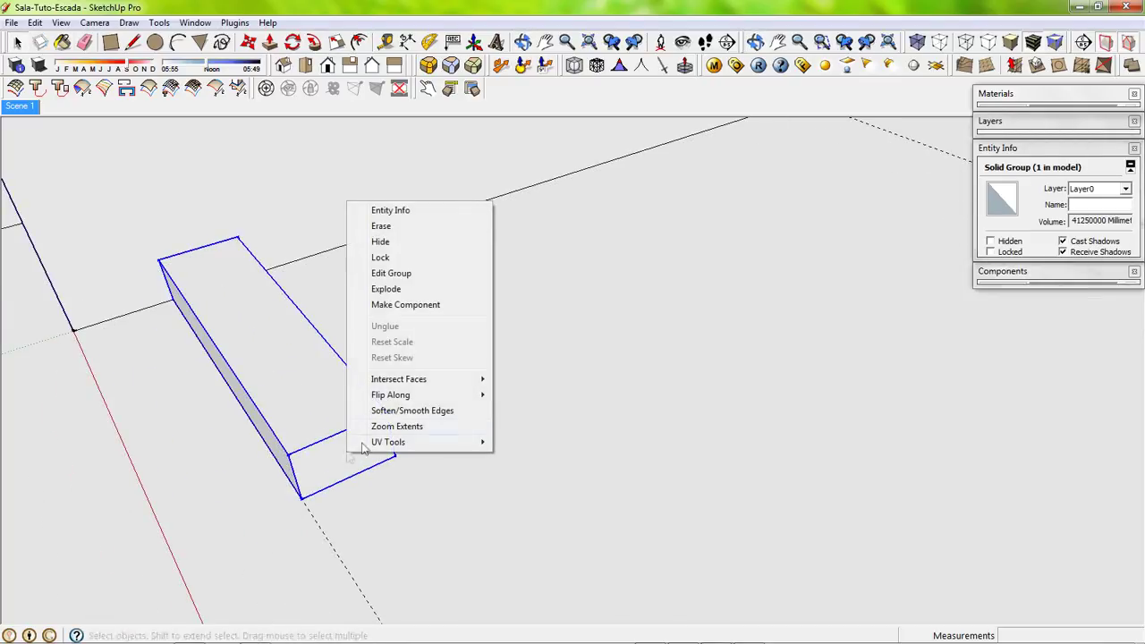
{"action": "left_click", "coordinate": [423, 305]}
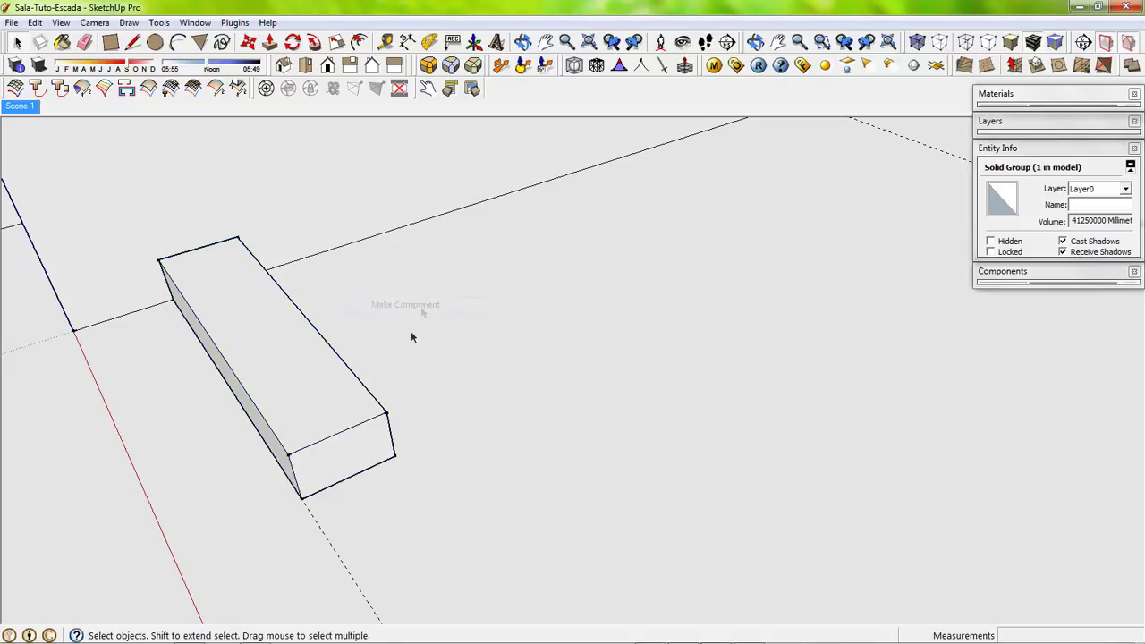
Step: Write the note 'Agora basta copiar e colar' about copying the step
{"action": "key", "text": "m"}
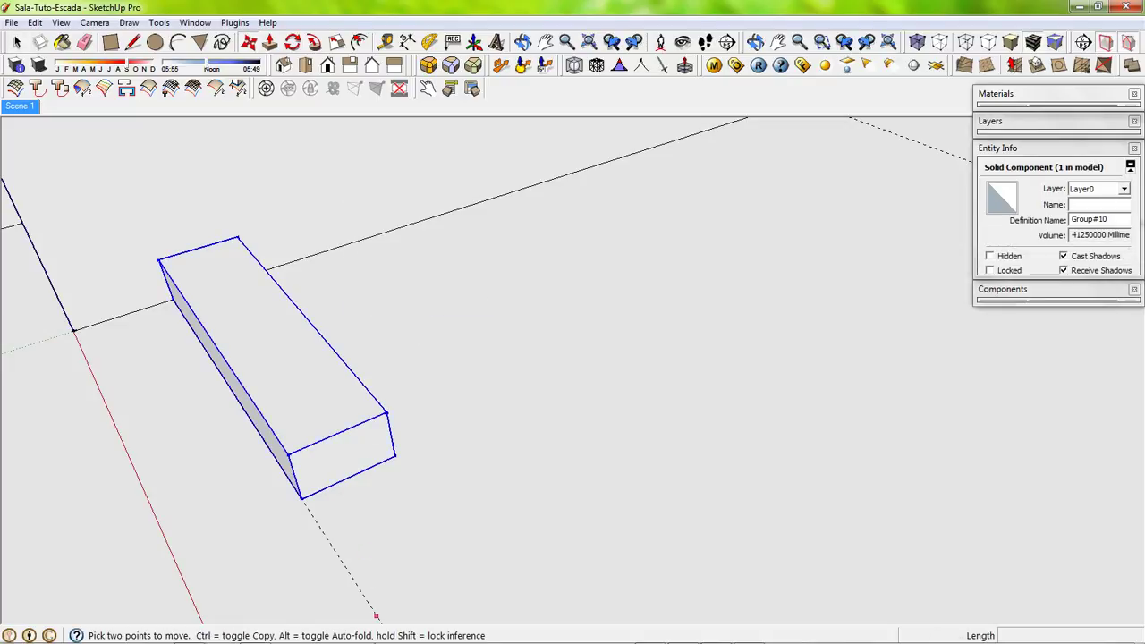
{"action": "left_click", "coordinate": [646, 633]}
{"action": "key", "text": "ctrl+a"}
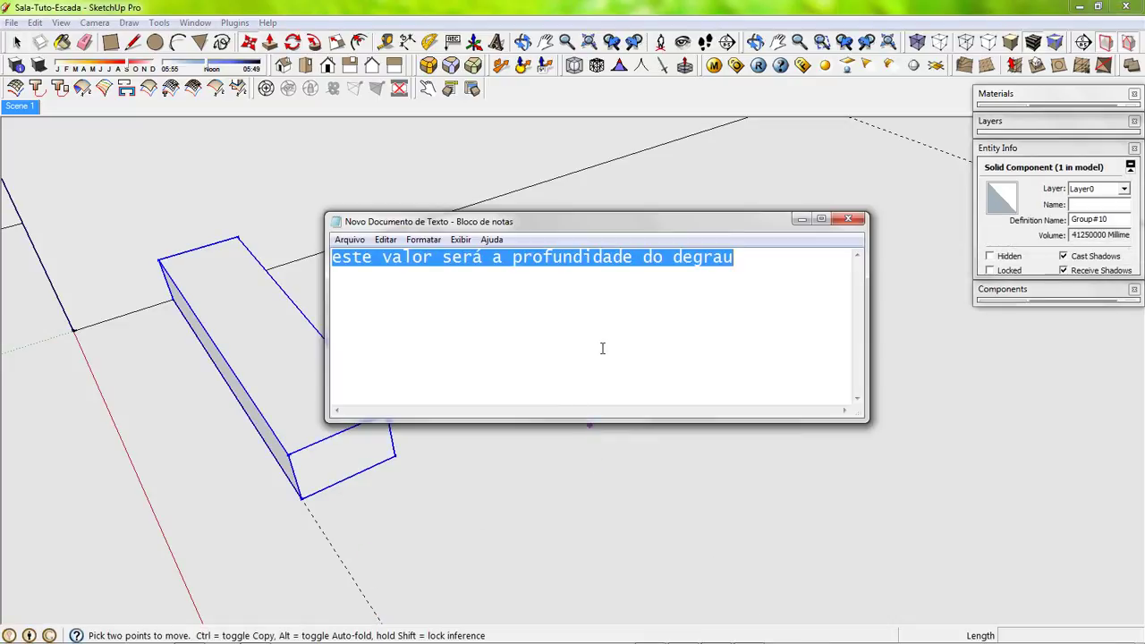
{"action": "type", "text": "Agora basta copiar e colar"}
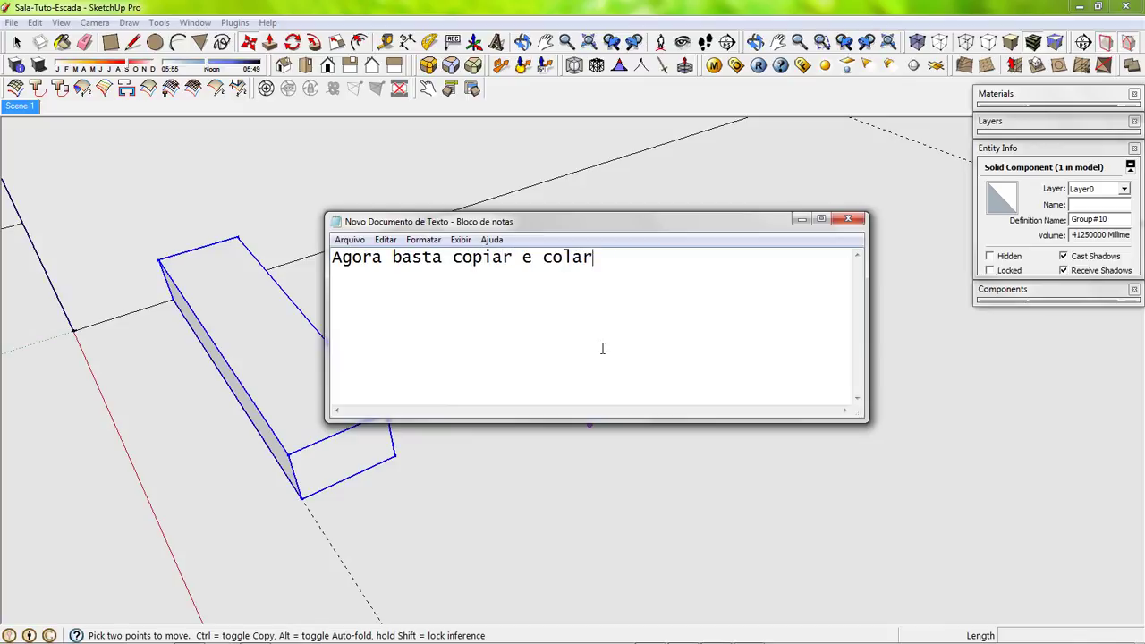
{"action": "type", "text": ".Observ"}
{"action": "left_click", "coordinate": [800, 219]}
Step: Copy the step onto the first step's top corner and repeat it, entering 13 then 14
{"action": "key", "text": "ctrl"}
{"action": "left_click", "coordinate": [331, 472]}
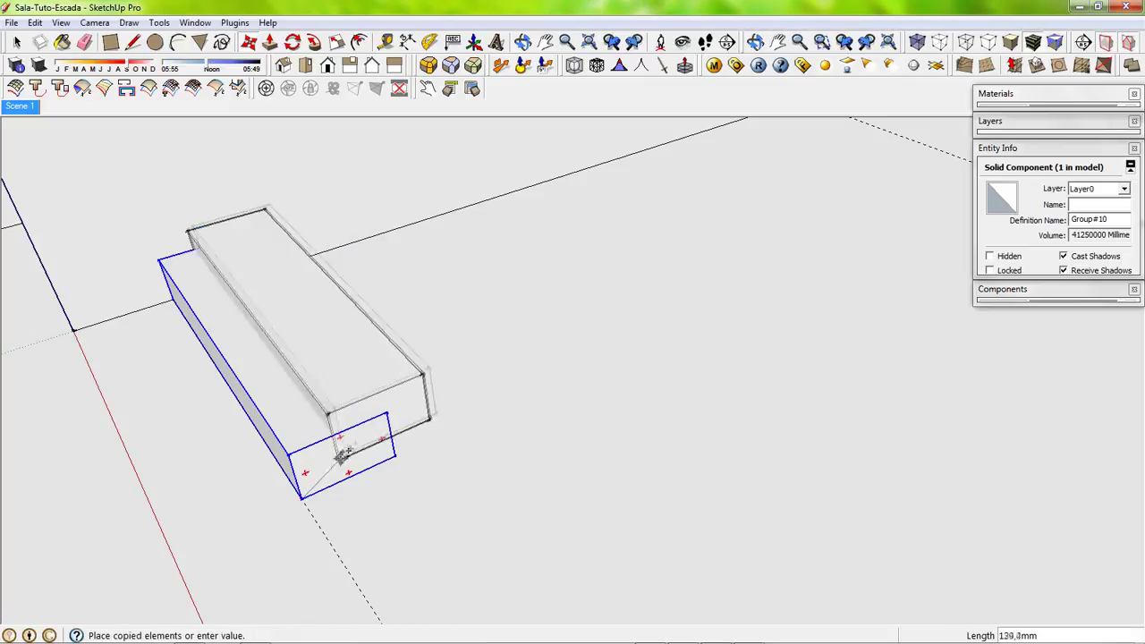
{"action": "left_click", "coordinate": [382, 447]}
{"action": "mouse_move", "coordinate": [382, 448]}
{"action": "middle_mouse_down"}
{"action": "mouse_move", "coordinate": [389, 418]}
{"action": "mouse_move", "coordinate": [807, 475]}
{"action": "middle_mouse_up"}
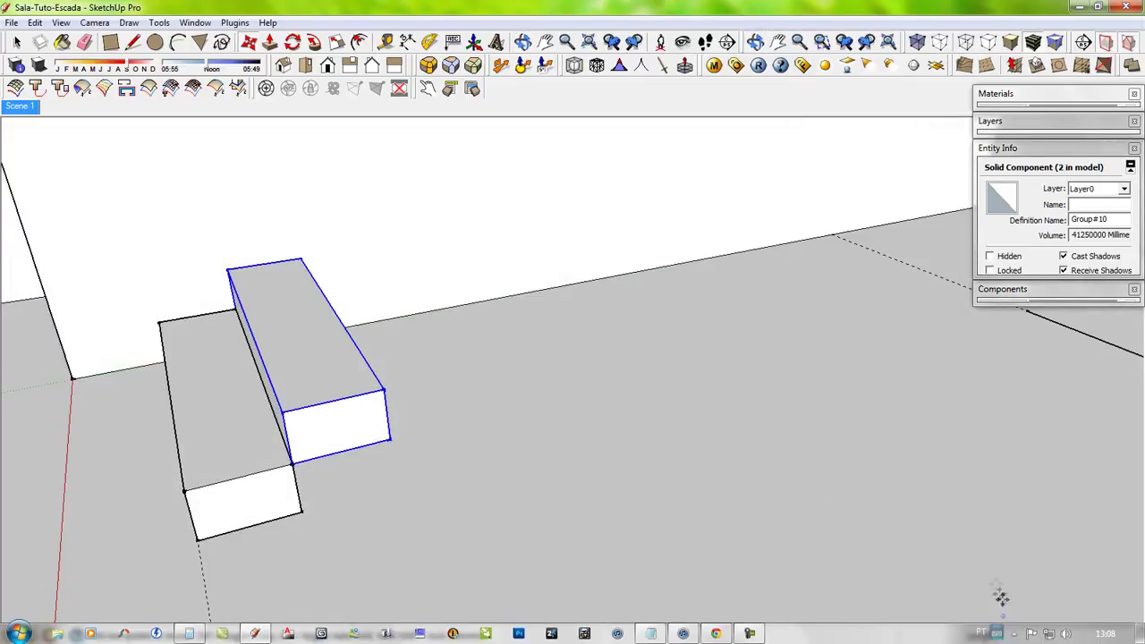
{"action": "type", "text": "13"}
{"action": "key", "text": "Return"}
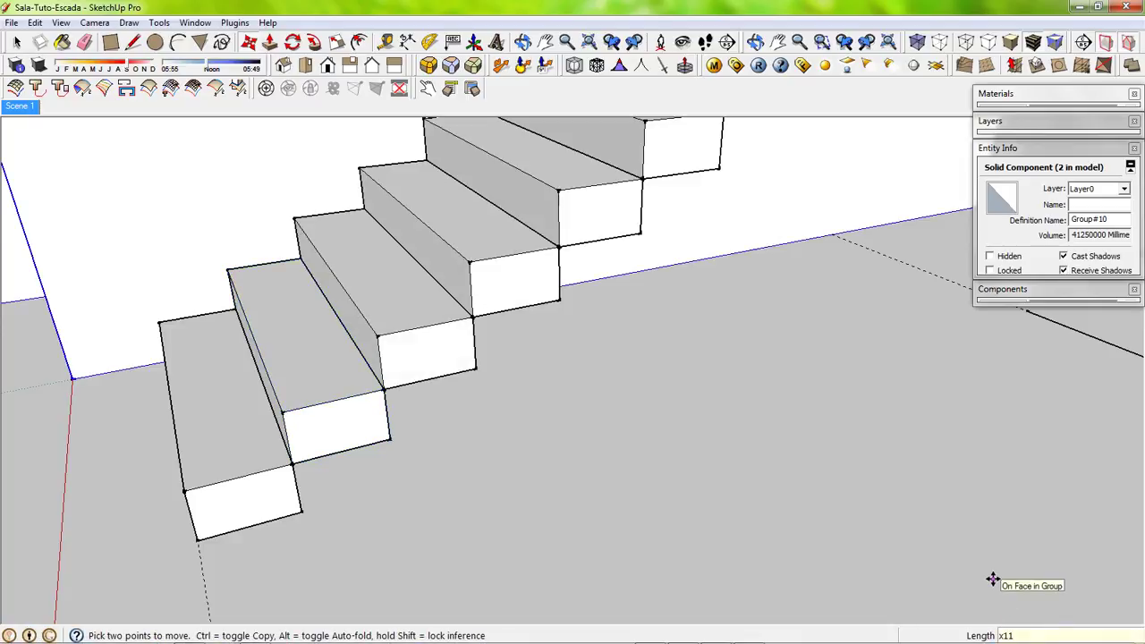
{"action": "mouse_move", "coordinate": [993, 580]}
{"action": "middle_mouse_down"}
{"action": "mouse_move", "coordinate": [421, 524]}
{"action": "mouse_move", "coordinate": [480, 542]}
{"action": "middle_mouse_up"}
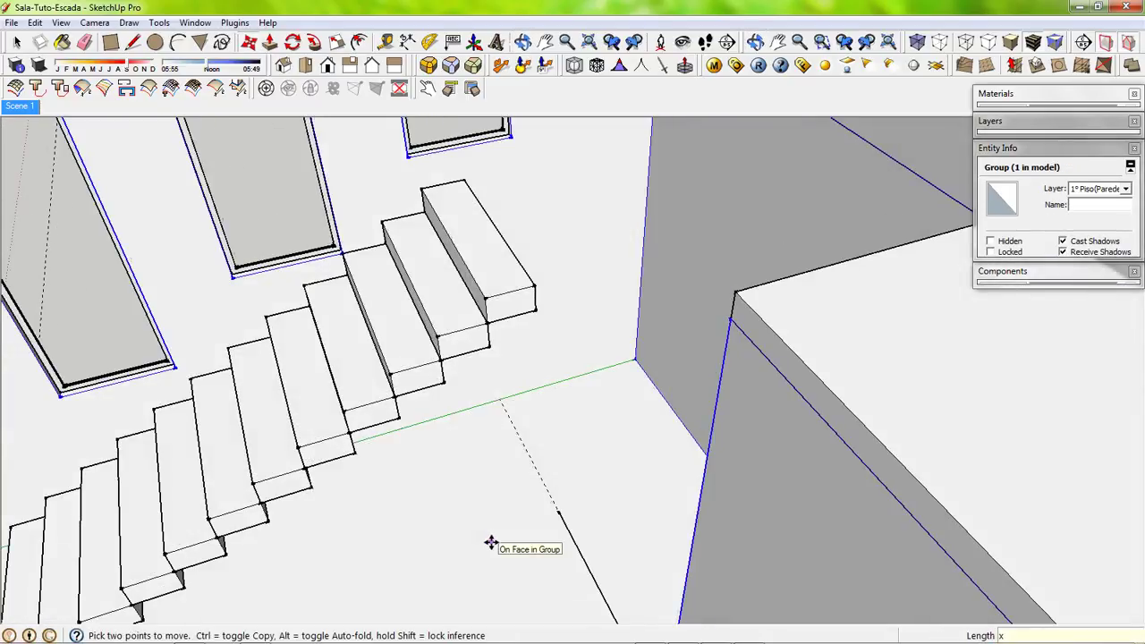
{"action": "type", "text": "14"}
{"action": "key", "text": "Return"}
Step: Draw a vertical guide line, move the top step onto it, and rotate it 90°
{"action": "key", "text": "l"}
{"action": "left_click", "coordinate": [557, 511]}
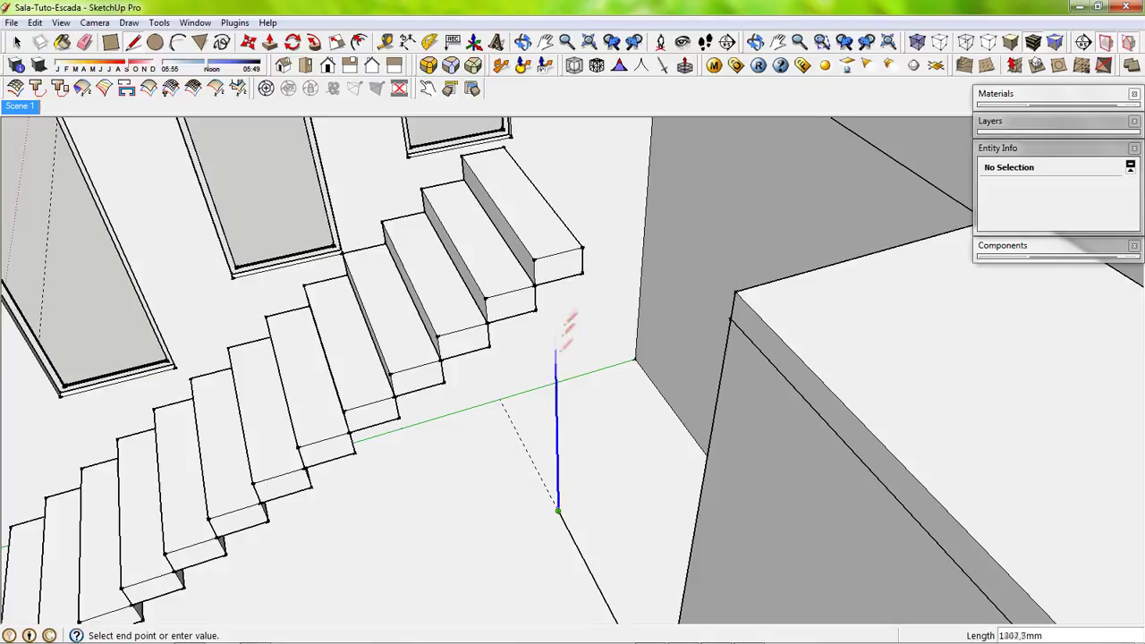
{"action": "left_click", "coordinate": [556, 268]}
{"action": "key", "text": "m"}
{"action": "left_click_drag", "start_coordinate": [536, 284], "coordinate": [554, 280]}
{"action": "key", "text": "q"}
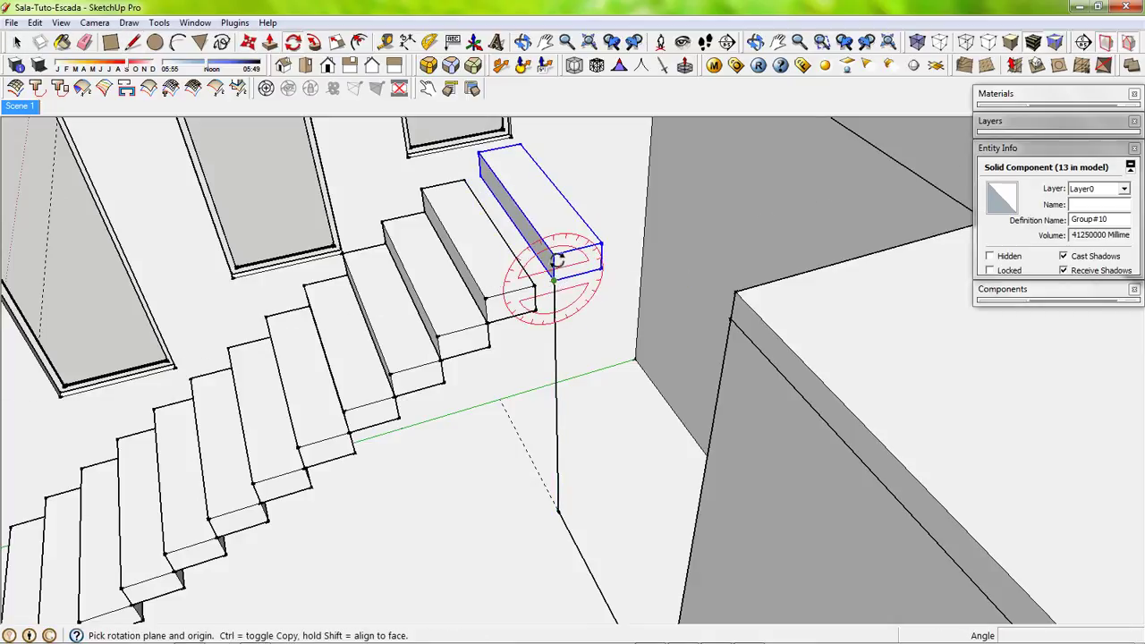
{"action": "left_click", "coordinate": [555, 268]}
{"action": "left_click", "coordinate": [555, 255]}
{"action": "left_click", "coordinate": [537, 322]}
Step: Write a reminder note about the adaptation just made, then clear it and view the stair top
{"action": "left_click", "coordinate": [650, 633]}
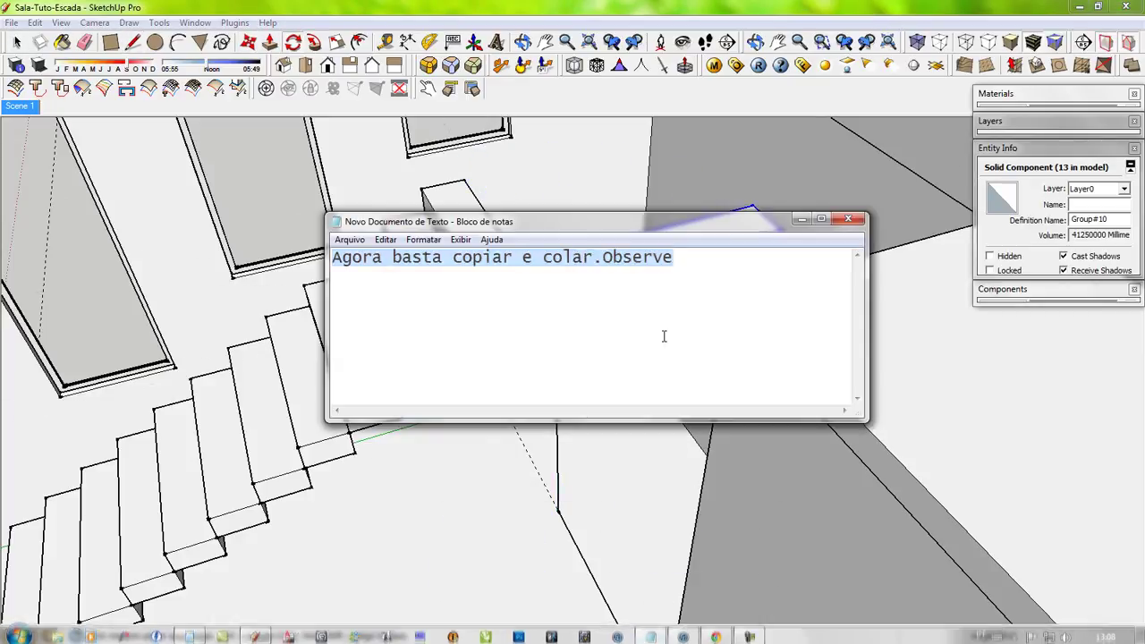
{"action": "key", "text": "ctrl+a"}
{"action": "key", "text": "BackSpace"}
{"action": "type", "text": "Lembrando"}
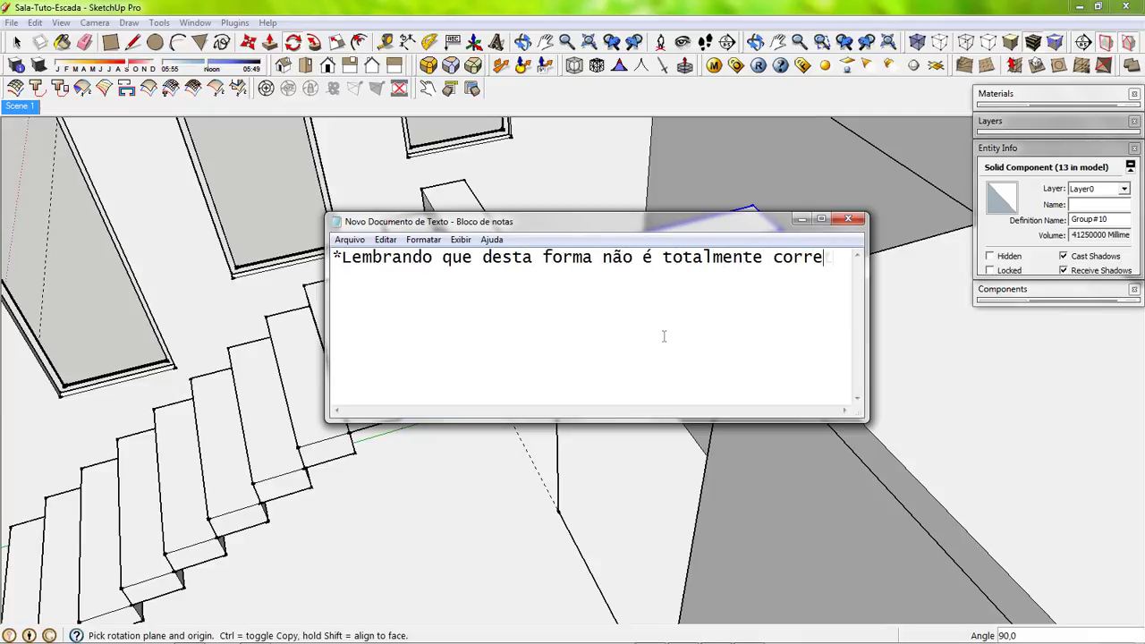
{"action": "type", "text": "ta e em alguns casos s"}
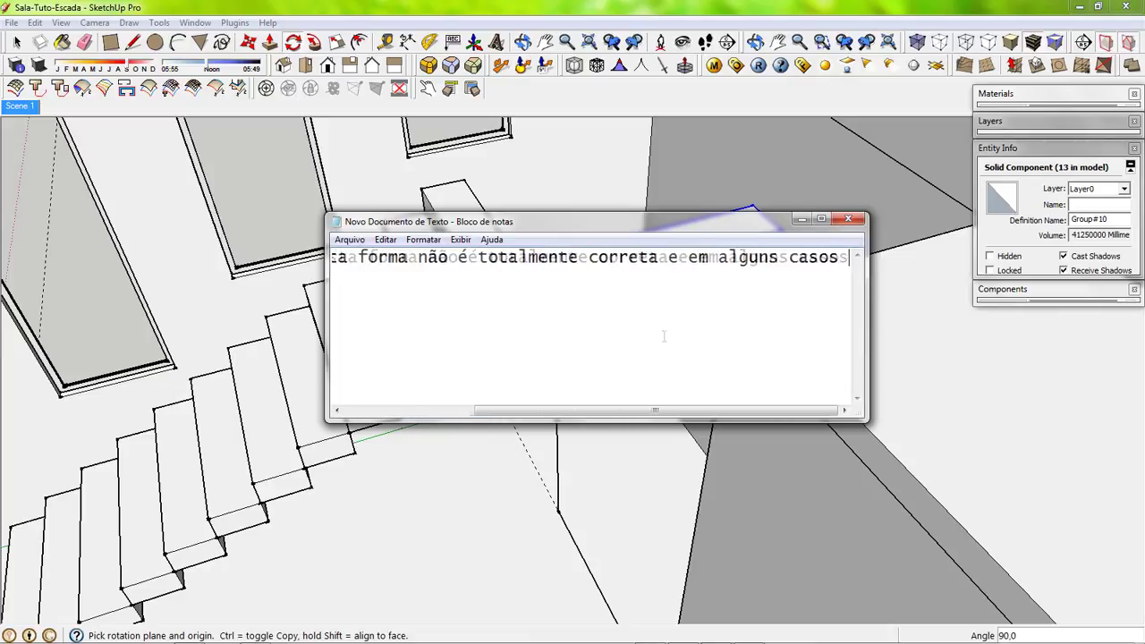
{"action": "type", "text": "aptaç"}
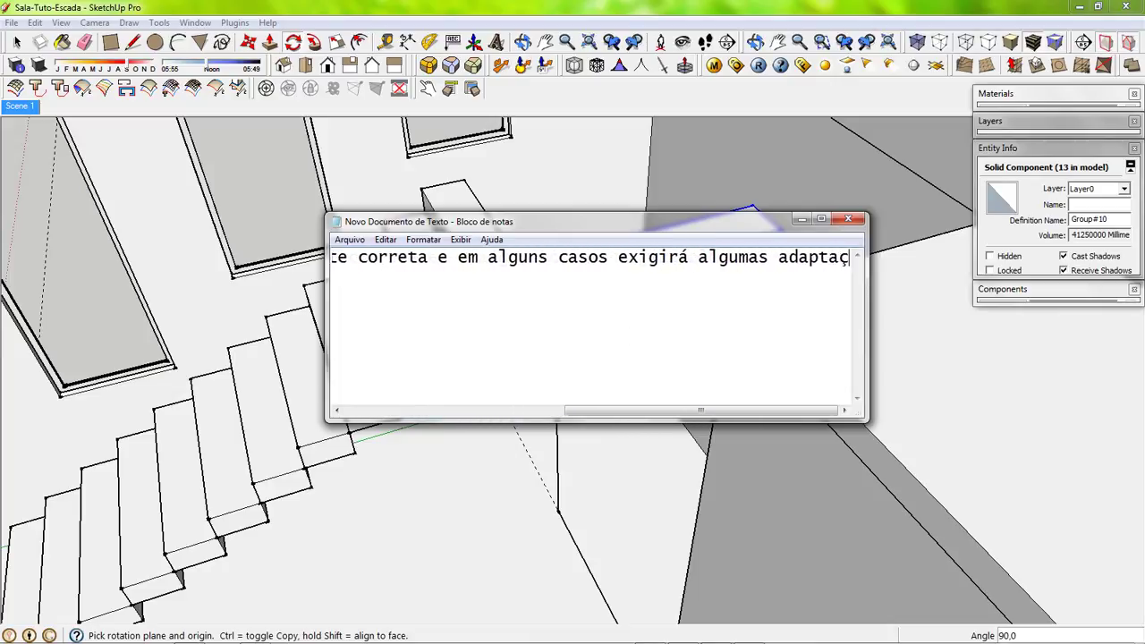
{"action": "type", "text": " a que eu"}
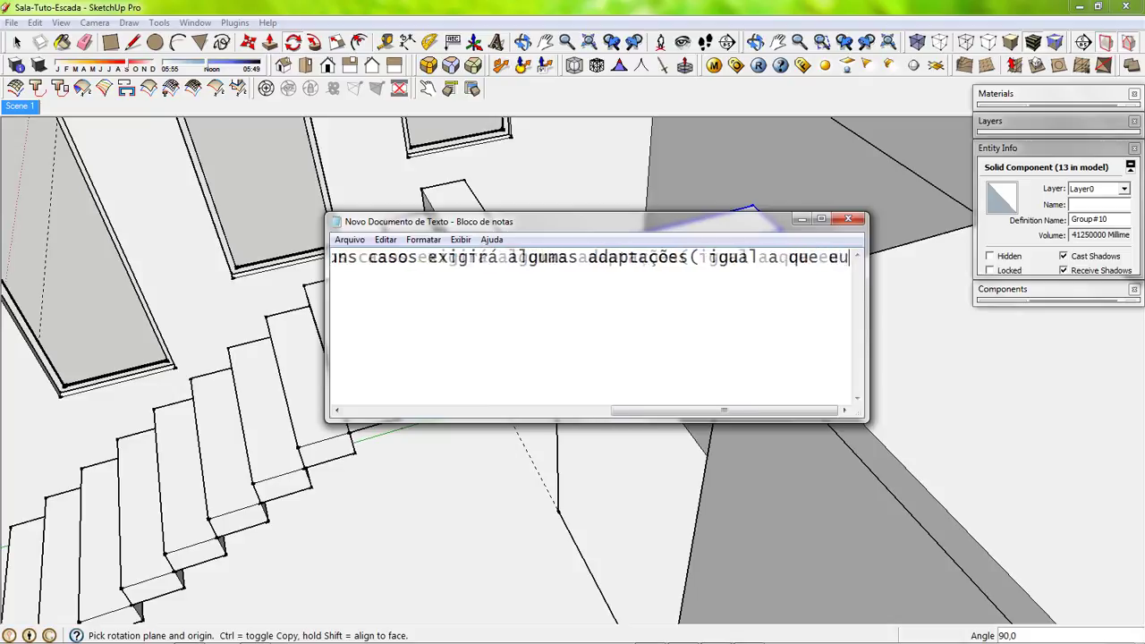
{"action": "type", "text": " acabei de fazer)"}
{"action": "key", "text": "ctrl+a"}
{"action": "key", "text": "Delete"}
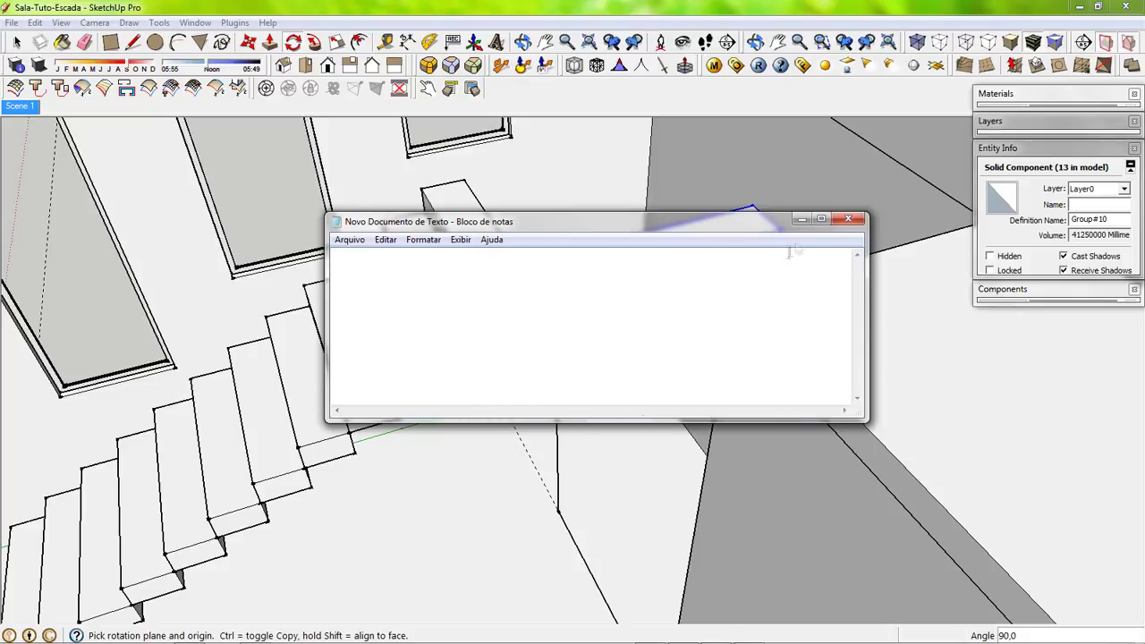
{"action": "mouse_move", "coordinate": [664, 335]}
{"action": "middle_mouse_down"}
{"action": "mouse_move", "coordinate": [614, 281]}
{"action": "mouse_move", "coordinate": [662, 235]}
{"action": "mouse_move", "coordinate": [613, 276]}
{"action": "middle_mouse_up"}
Step: Array the copied step five times with x5 and add a short entry in the text note window
{"action": "key", "text": "m"}
{"action": "type", "text": "x5"}
{"action": "key", "text": "Return"}
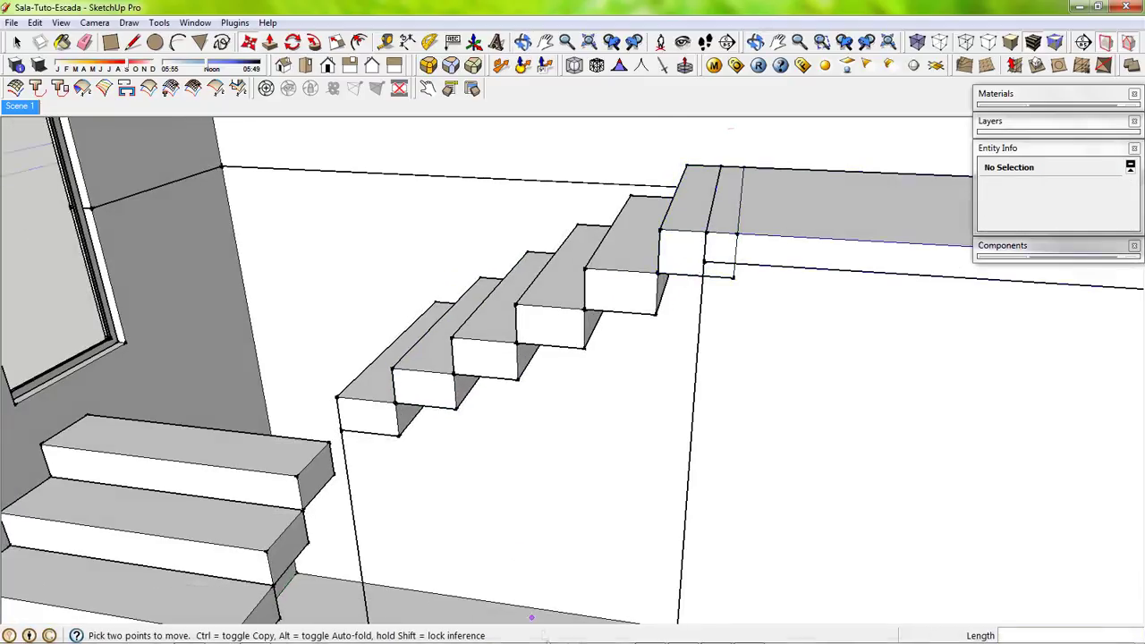
{"action": "middle_click_drag", "start_coordinate": [709, 254], "coordinate": [679, 277]}
{"action": "key", "text": "alt+Tab"}
{"action": "type", "text": "Mias"}
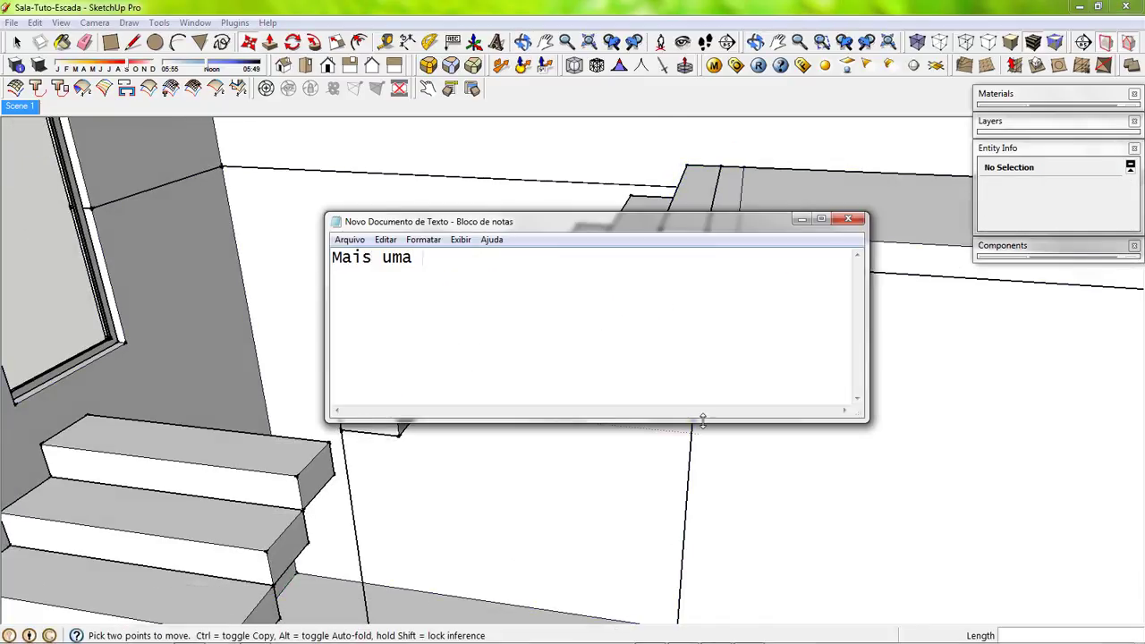
{"action": "key", "text": "alt+Tab"}
Step: Narrow the top block of the flight with Scale where it meets the landing
{"action": "key", "text": "space"}
{"action": "left_click", "coordinate": [683, 263]}
{"action": "middle_click_drag", "start_coordinate": [682, 263], "coordinate": [723, 266]}
{"action": "key", "text": "s"}
{"action": "left_click_drag", "start_coordinate": [713, 260], "coordinate": [689, 258]}
{"action": "mouse_move", "coordinate": [690, 258]}
{"action": "middle_mouse_down"}
{"action": "mouse_move", "coordinate": [689, 289]}
{"action": "mouse_move", "coordinate": [684, 273]}
{"action": "mouse_move", "coordinate": [636, 276]}
{"action": "mouse_move", "coordinate": [557, 327]}
{"action": "mouse_move", "coordinate": [787, 209]}
{"action": "middle_mouse_up"}
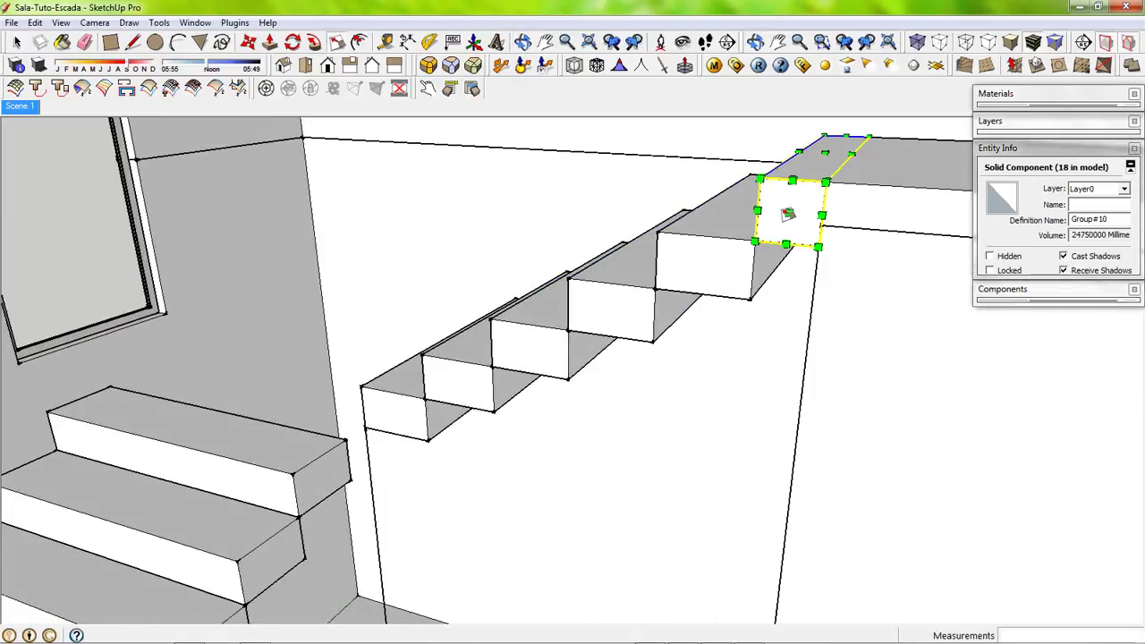
{"action": "scroll", "coordinate": [787, 211], "scroll_direction": "down", "scroll_amount": 5}
{"action": "mouse_move", "coordinate": [626, 396]}
{"action": "middle_mouse_down"}
{"action": "mouse_move", "coordinate": [736, 388]}
{"action": "mouse_move", "coordinate": [599, 384]}
{"action": "middle_mouse_up"}
Step: Draw a rectangle at the block corner and extrude the face under the stair
{"action": "key", "text": "space"}
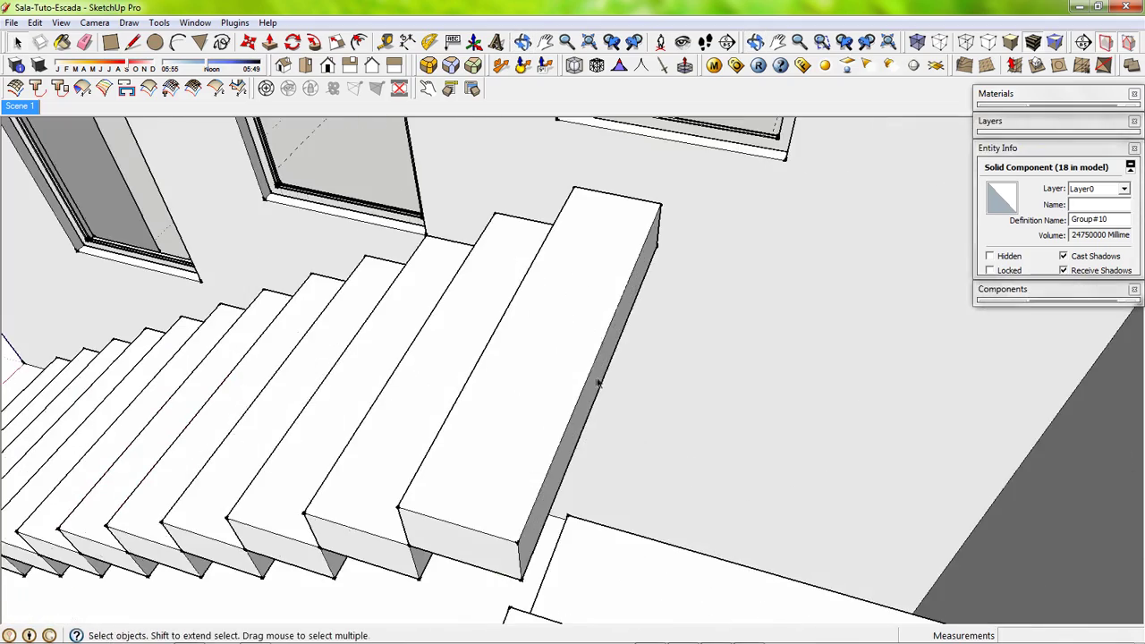
{"action": "key", "text": "r"}
{"action": "left_click", "coordinate": [662, 205]}
{"action": "mouse_move", "coordinate": [662, 205]}
{"action": "middle_mouse_down"}
{"action": "mouse_move", "coordinate": [659, 294]}
{"action": "mouse_move", "coordinate": [679, 158]}
{"action": "mouse_move", "coordinate": [626, 242]}
{"action": "mouse_move", "coordinate": [532, 303]}
{"action": "mouse_move", "coordinate": [524, 262]}
{"action": "middle_mouse_up"}
{"action": "key", "text": "p"}
{"action": "left_click", "coordinate": [524, 263]}
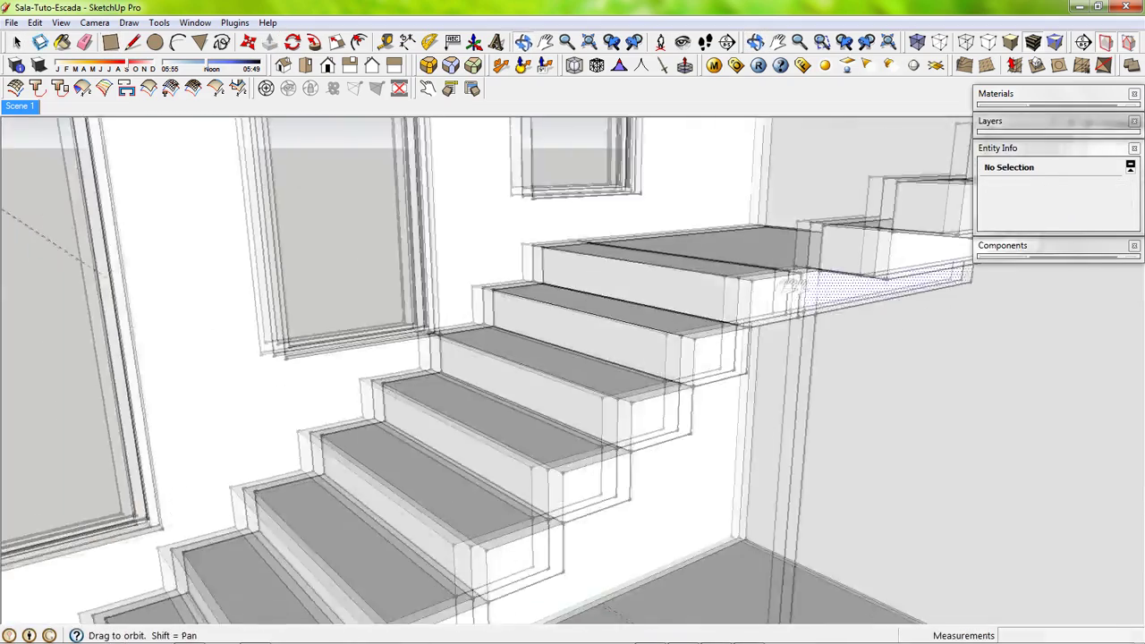
{"action": "middle_click_drag", "start_coordinate": [940, 319], "coordinate": [709, 291]}
Step: Orbit around the stair's underside and zoom out to view the whole staircase
{"action": "key", "text": "l"}
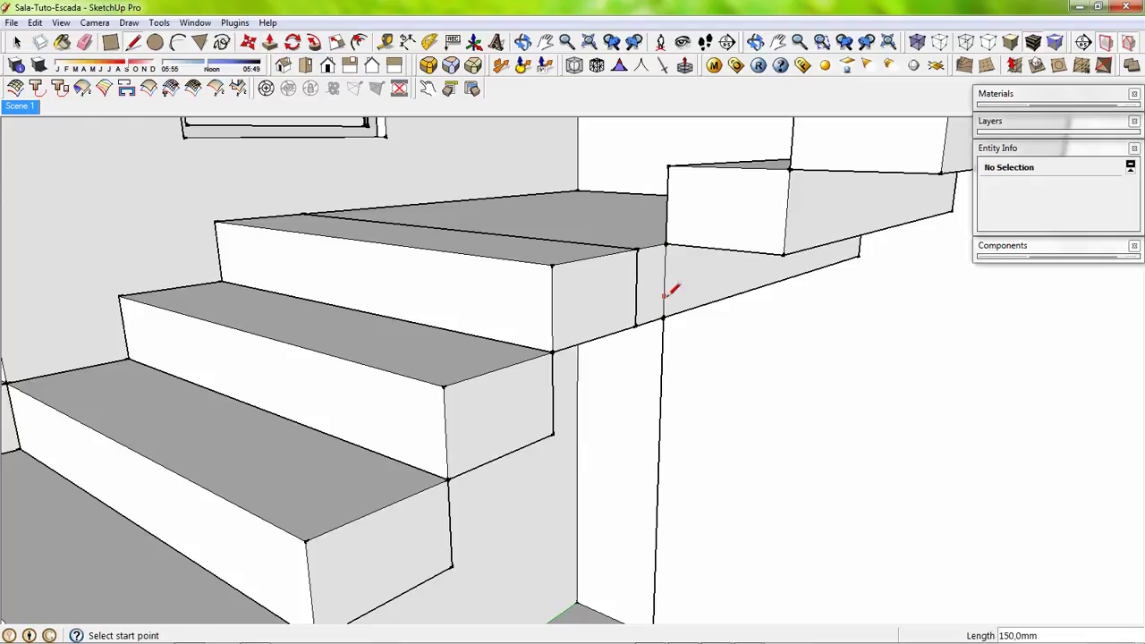
{"action": "key", "text": "p"}
{"action": "middle_click_drag", "start_coordinate": [628, 263], "coordinate": [661, 268]}
{"action": "key", "text": "e"}
{"action": "mouse_move", "coordinate": [659, 324]}
{"action": "middle_mouse_down"}
{"action": "mouse_move", "coordinate": [659, 312]}
{"action": "mouse_move", "coordinate": [631, 509]}
{"action": "middle_mouse_up"}
{"action": "scroll", "coordinate": [659, 311], "scroll_direction": "down", "scroll_amount": 5}
{"action": "scroll", "coordinate": [620, 557], "scroll_direction": "down", "scroll_amount": 3}
{"action": "middle_click_drag", "start_coordinate": [621, 557], "coordinate": [513, 464]}
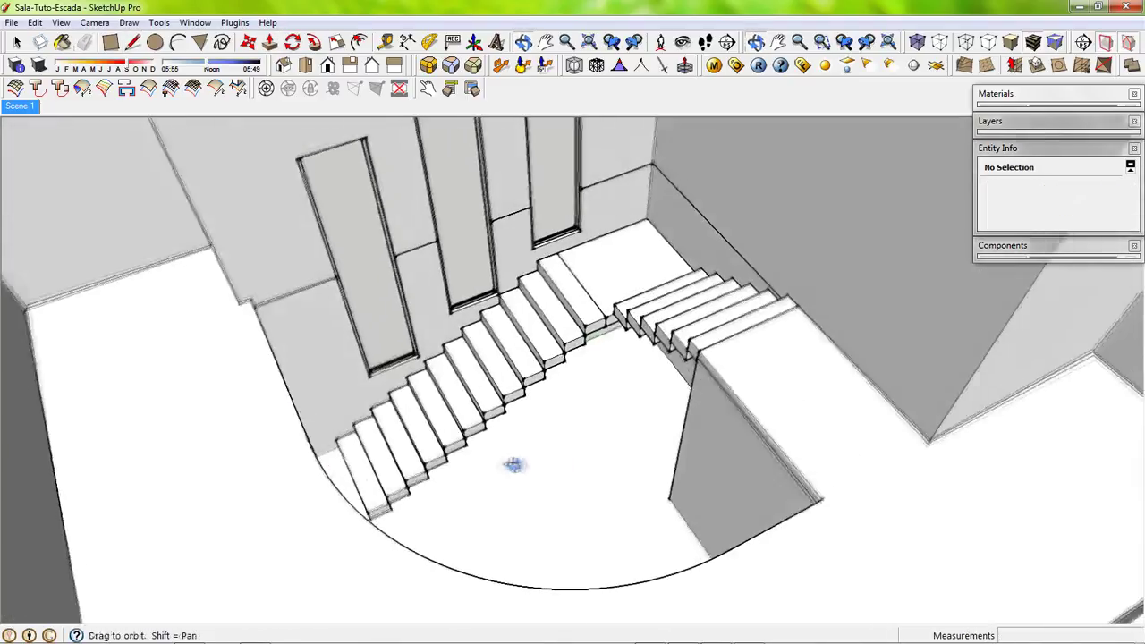
{"action": "scroll", "coordinate": [513, 464], "scroll_direction": "up", "scroll_amount": 3}
{"action": "mouse_move", "coordinate": [524, 397]}
{"action": "middle_mouse_down"}
{"action": "mouse_move", "coordinate": [485, 401]}
{"action": "mouse_move", "coordinate": [614, 401]}
{"action": "mouse_move", "coordinate": [552, 519]}
{"action": "middle_mouse_up"}
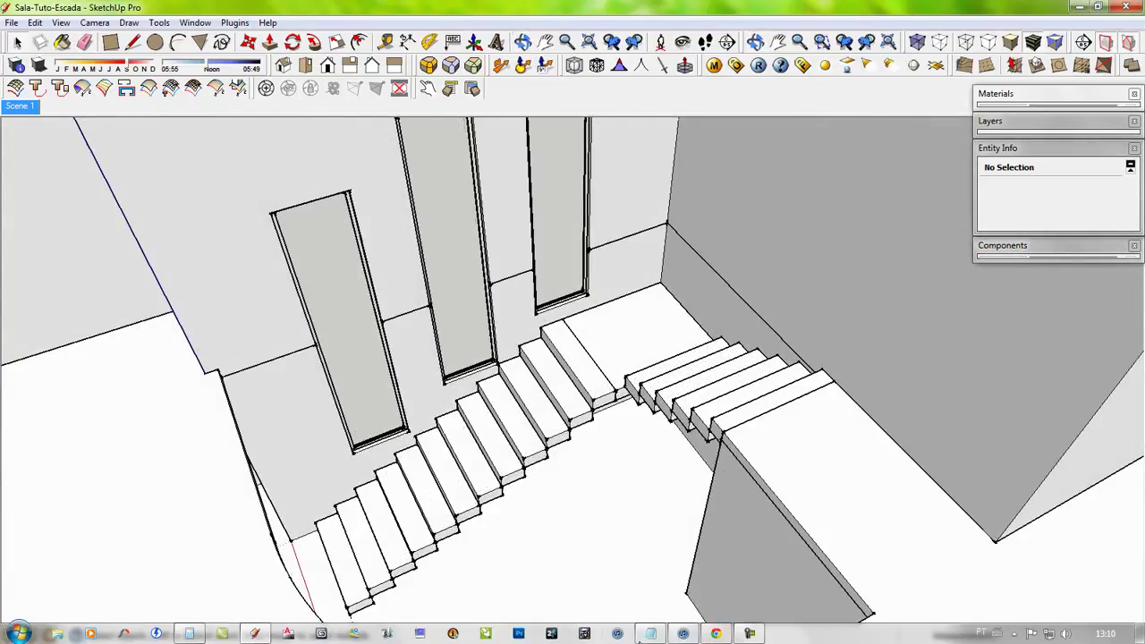
{"action": "left_click", "coordinate": [650, 633]}
{"action": "key", "text": "ctrl+a"}
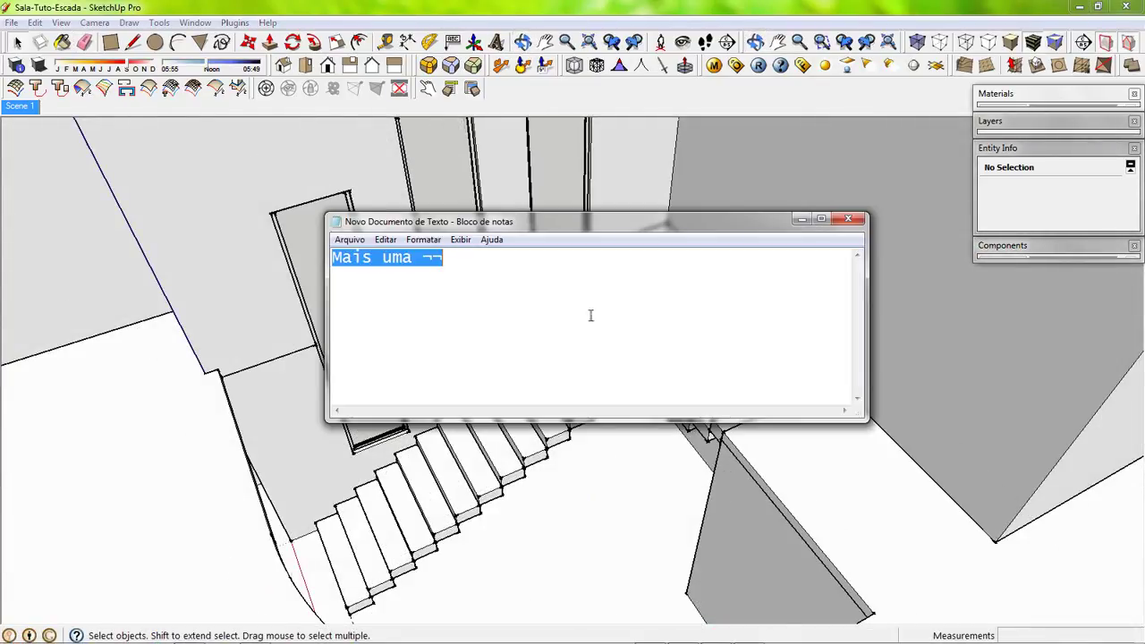
{"action": "key", "text": "Delete"}
{"action": "type", "text": "Os corrimãos tambem"}
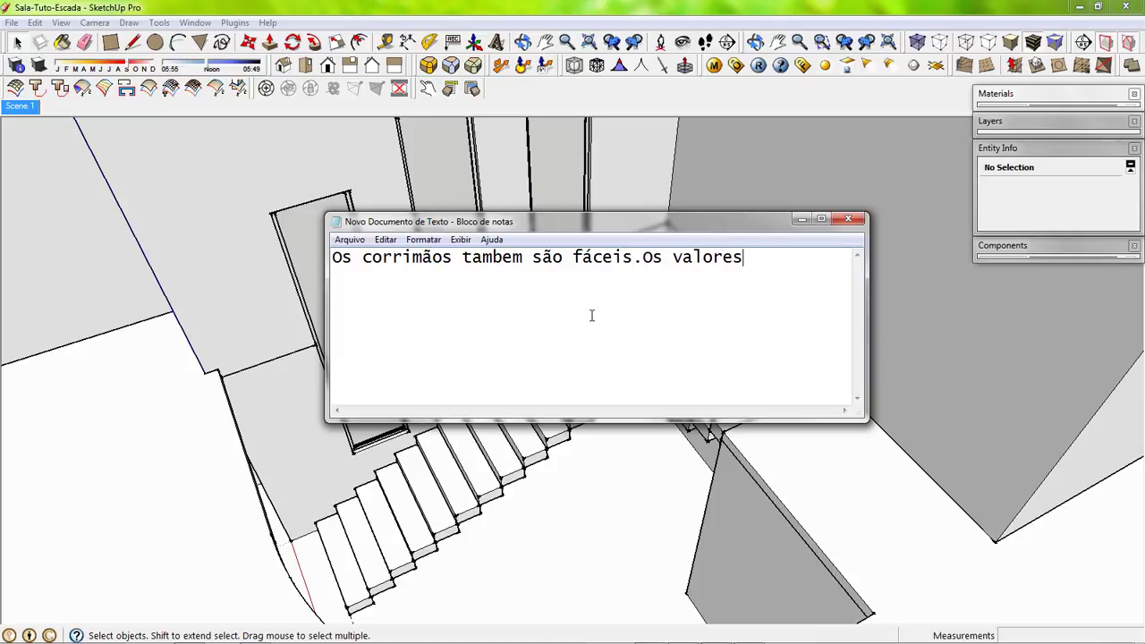
{"action": "type", "text": "são "}
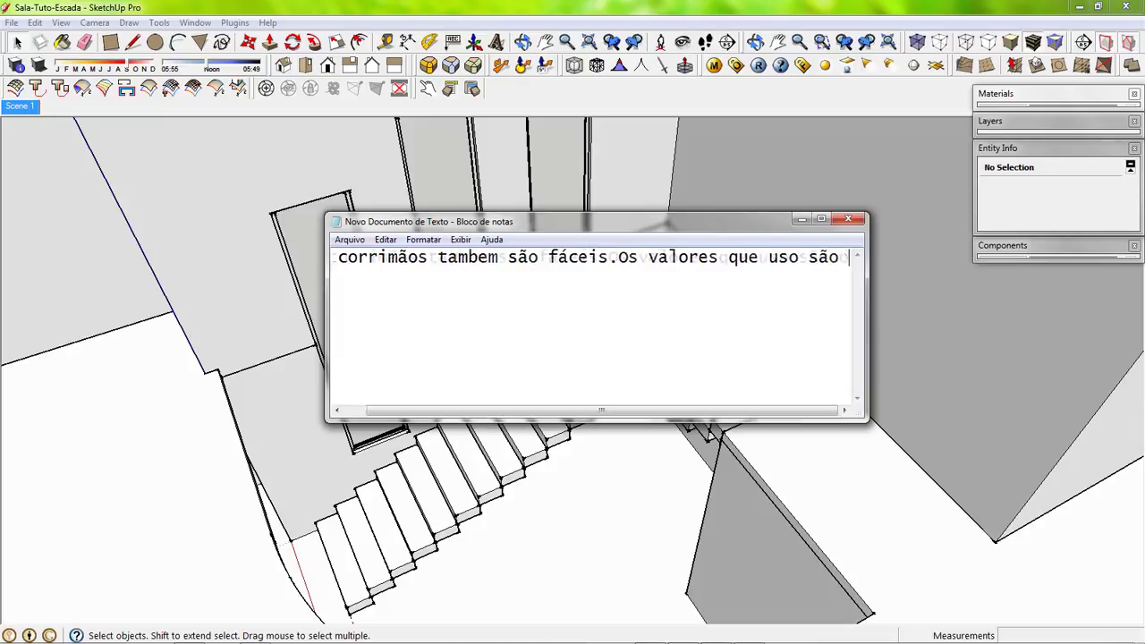
{"action": "type", "text": "os seguintes:"}
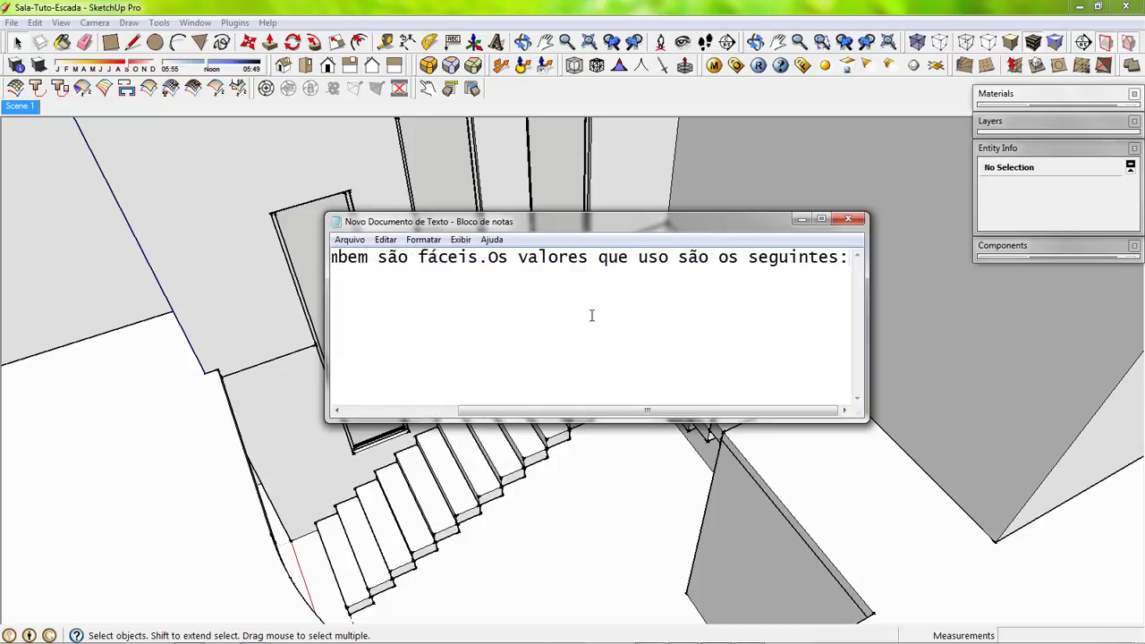
{"action": "key", "text": "Return"}
{"action": "type", "text": "Estes valores podem variar dependendo do projeto"}
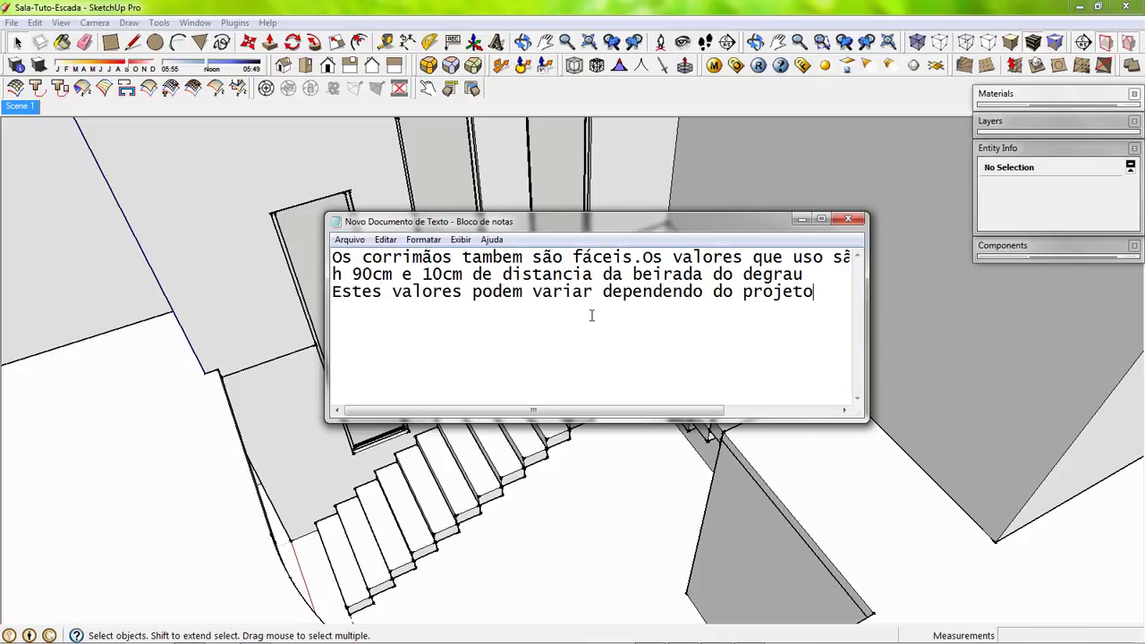
{"action": "type", "text": "..."}
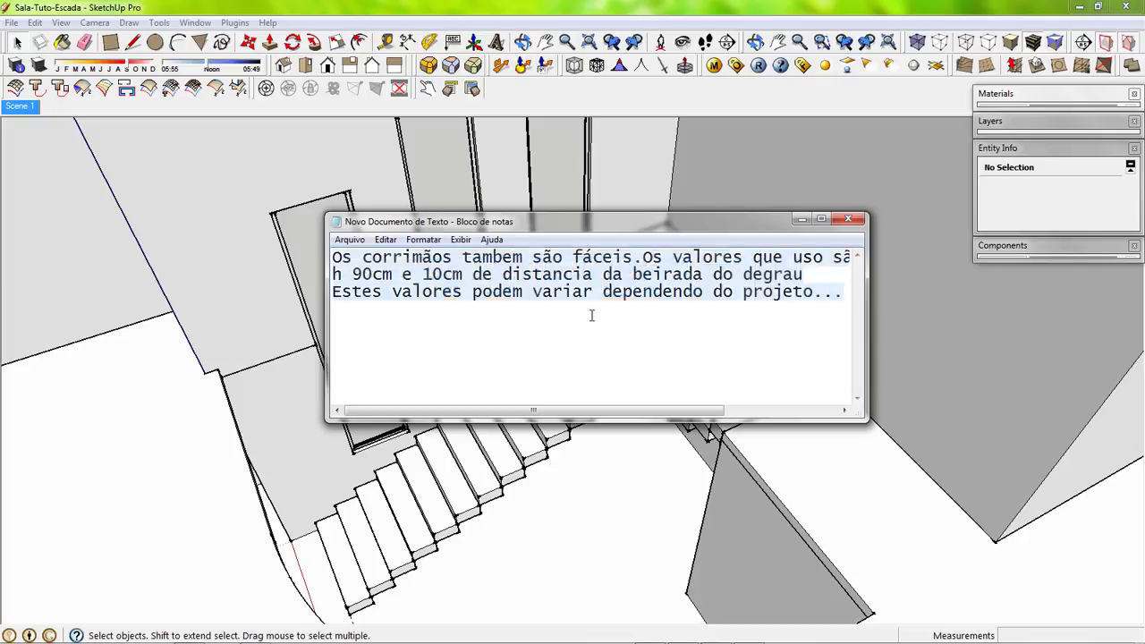
{"action": "key", "text": "ctrl+a"}
{"action": "key", "text": "BackSpace"}
{"action": "mouse_move", "coordinate": [567, 288]}
{"action": "middle_mouse_down"}
{"action": "mouse_move", "coordinate": [626, 396]}
{"action": "mouse_move", "coordinate": [308, 563]}
{"action": "mouse_move", "coordinate": [424, 459]}
{"action": "middle_mouse_up"}
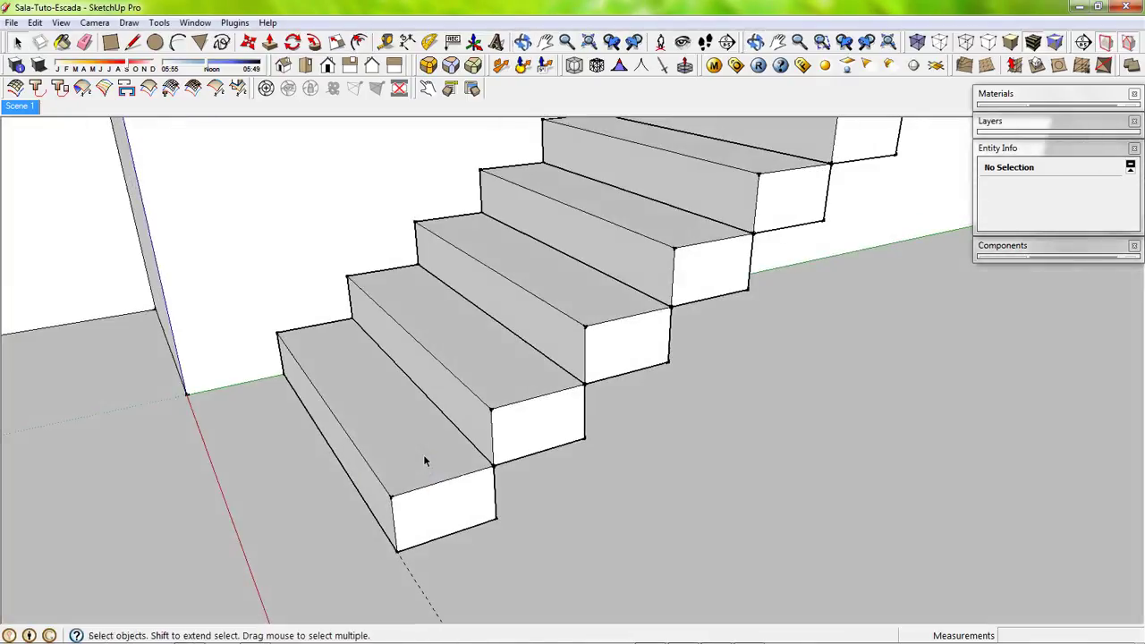
Step: Draw a vertical line up from a step corner on the first flight
{"action": "key", "text": "l"}
{"action": "left_click", "coordinate": [390, 495]}
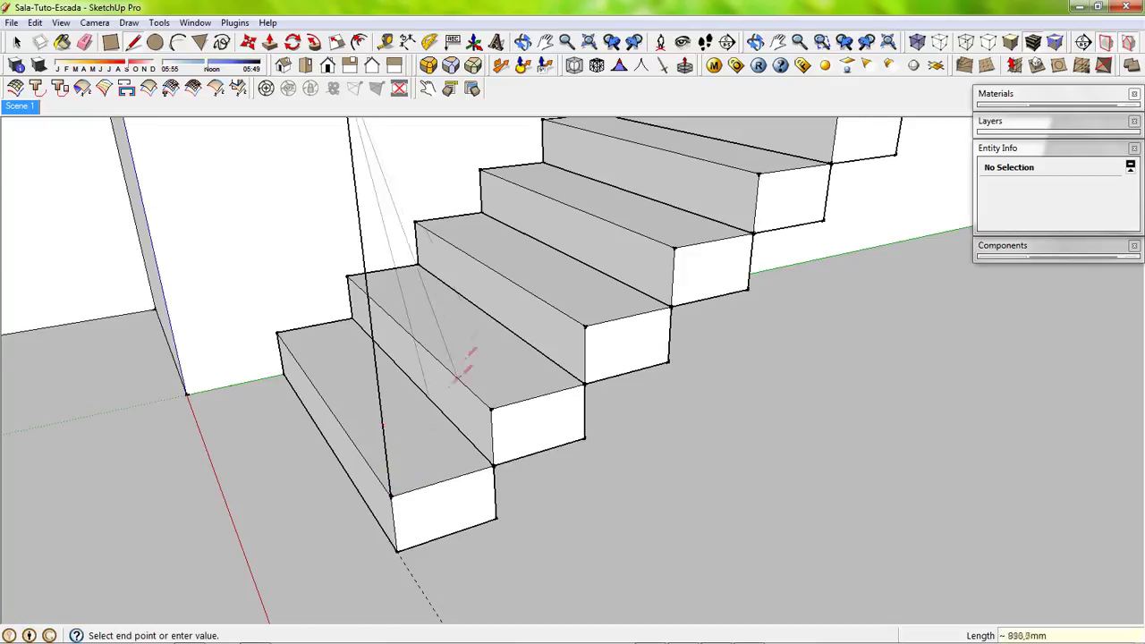
{"action": "mouse_move", "coordinate": [463, 378]}
{"action": "middle_mouse_down"}
{"action": "mouse_move", "coordinate": [340, 467]}
{"action": "mouse_move", "coordinate": [682, 279]}
{"action": "middle_mouse_up"}
{"action": "left_click", "coordinate": [686, 280]}
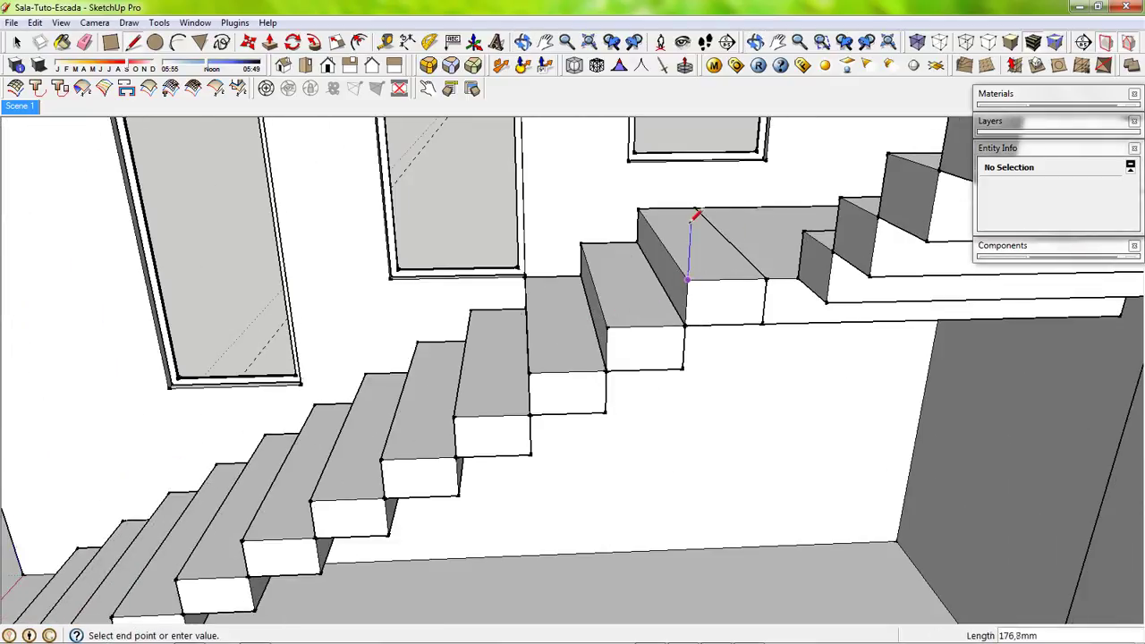
{"action": "left_click", "coordinate": [694, 121]}
{"action": "middle_click_drag", "start_coordinate": [694, 120], "coordinate": [672, 386]}
{"action": "key", "text": "space"}
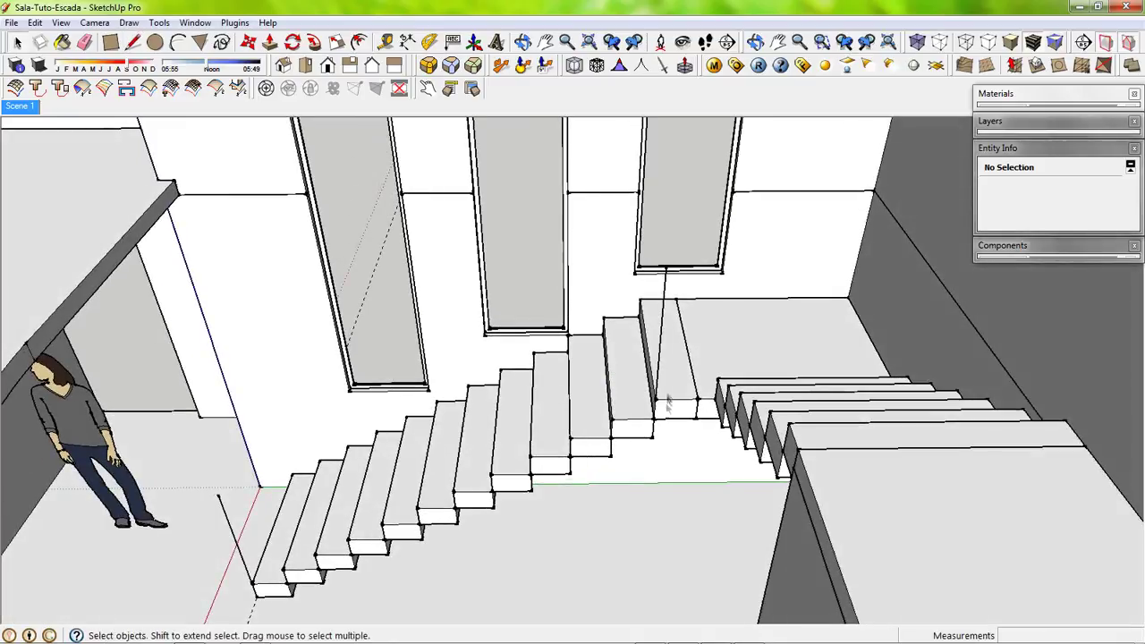
{"action": "left_click", "coordinate": [669, 402]}
{"action": "mouse_move", "coordinate": [262, 586]}
{"action": "middle_mouse_down"}
{"action": "mouse_move", "coordinate": [792, 319]}
{"action": "mouse_move", "coordinate": [715, 429]}
{"action": "mouse_move", "coordinate": [680, 438]}
{"action": "middle_mouse_up"}
Step: Raise two 900 mm vertical lines from the stair corners
{"action": "key", "text": "l"}
{"action": "left_click", "coordinate": [663, 433]}
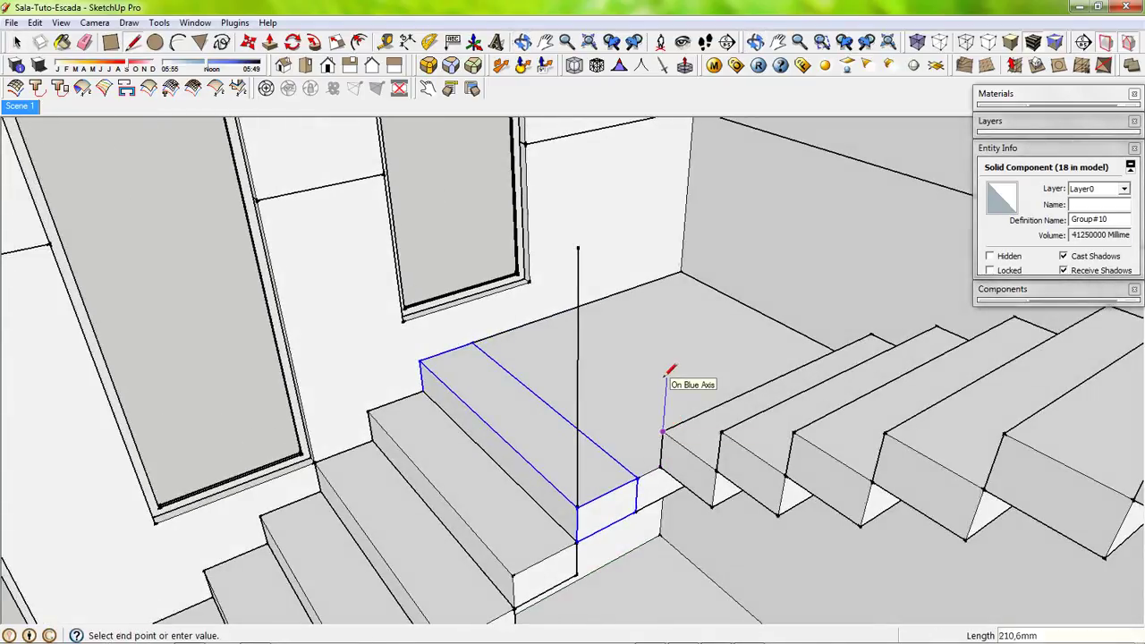
{"action": "key", "text": "Return"}
{"action": "mouse_move", "coordinate": [670, 370]}
{"action": "middle_mouse_down"}
{"action": "mouse_move", "coordinate": [540, 361]}
{"action": "mouse_move", "coordinate": [726, 397]}
{"action": "middle_mouse_up"}
{"action": "key", "text": "space"}
{"action": "key", "text": "l"}
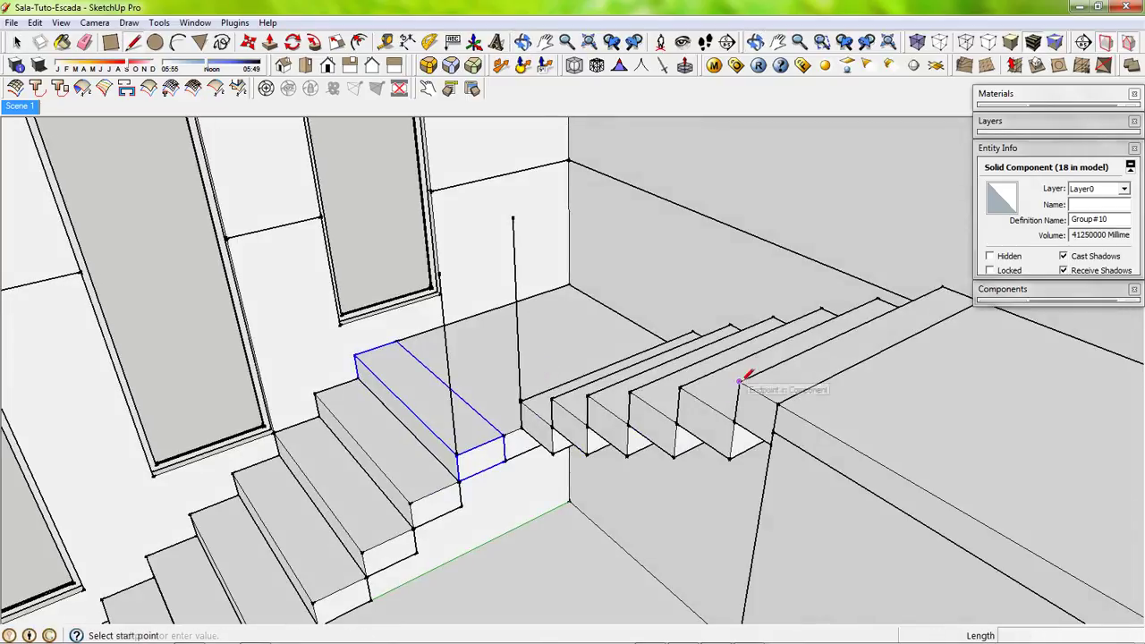
{"action": "left_click", "coordinate": [739, 383]}
{"action": "key", "text": "Return"}
{"action": "middle_click_drag", "start_coordinate": [762, 274], "coordinate": [572, 394]}
Step: Select both vertical lines and move them in from the step edge
{"action": "key", "text": "space"}
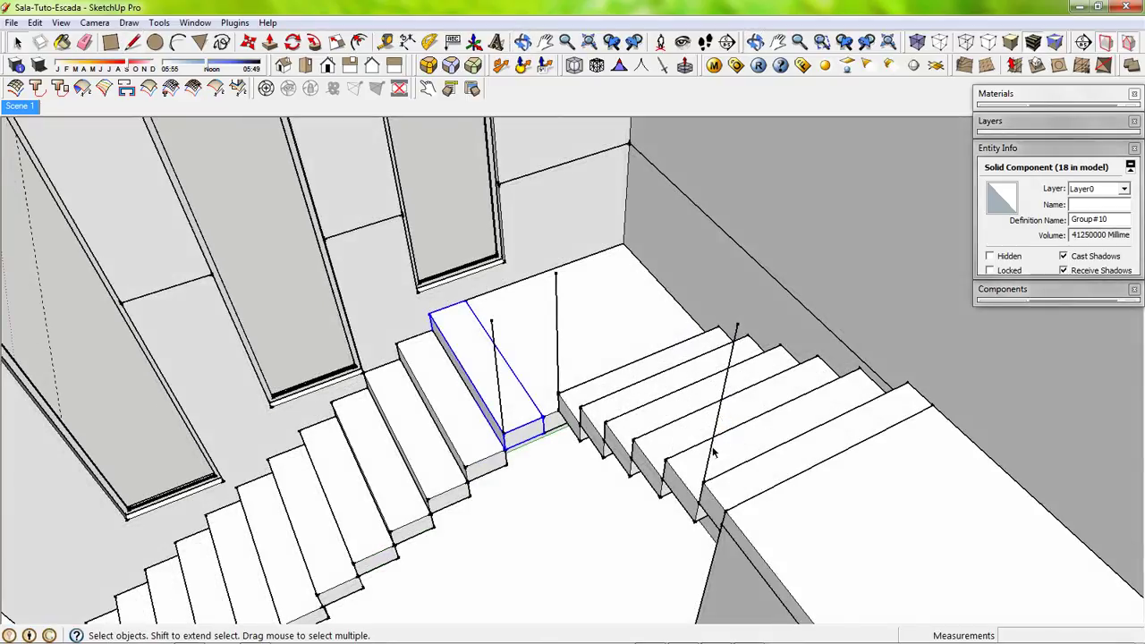
{"action": "left_click", "coordinate": [724, 384]}
{"action": "left_click", "coordinate": [496, 375], "text": "shift"}
{"action": "scroll", "coordinate": [729, 483], "scroll_direction": "up", "scroll_amount": 2}
{"action": "key", "text": "m"}
{"action": "mouse_move", "coordinate": [729, 482]}
{"action": "middle_mouse_down"}
{"action": "mouse_move", "coordinate": [668, 474]}
{"action": "mouse_move", "coordinate": [404, 265]}
{"action": "mouse_move", "coordinate": [161, 557]}
{"action": "middle_mouse_up"}
{"action": "left_click", "coordinate": [668, 473]}
{"action": "left_click", "coordinate": [685, 473]}
Step: Nudge the vertical lines a short distance further inward
{"action": "key", "text": "space"}
{"action": "scroll", "coordinate": [475, 365], "scroll_direction": "up", "scroll_amount": 2}
{"action": "scroll", "coordinate": [475, 365], "scroll_direction": "up", "scroll_amount": 2}
{"action": "key", "text": "m"}
{"action": "left_click", "coordinate": [617, 416]}
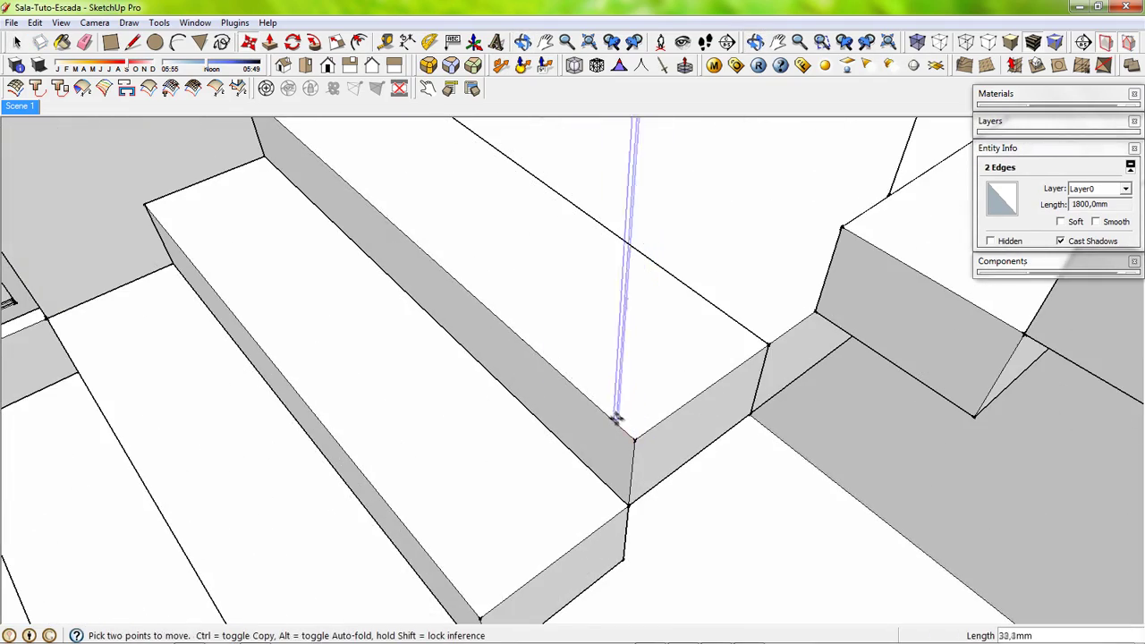
{"action": "left_click", "coordinate": [621, 421]}
{"action": "scroll", "coordinate": [722, 341], "scroll_direction": "down", "scroll_amount": 1}
{"action": "mouse_move", "coordinate": [722, 341]}
{"action": "middle_mouse_down"}
{"action": "mouse_move", "coordinate": [833, 363]}
{"action": "mouse_move", "coordinate": [590, 435]}
{"action": "mouse_move", "coordinate": [828, 460]}
{"action": "mouse_move", "coordinate": [653, 465]}
{"action": "mouse_move", "coordinate": [549, 434]}
{"action": "mouse_move", "coordinate": [208, 524]}
{"action": "mouse_move", "coordinate": [268, 500]}
{"action": "middle_mouse_up"}
Step: Draw the sloped handrail line between upright tops and continue it across the landing
{"action": "key", "text": "l"}
{"action": "left_click", "coordinate": [208, 525]}
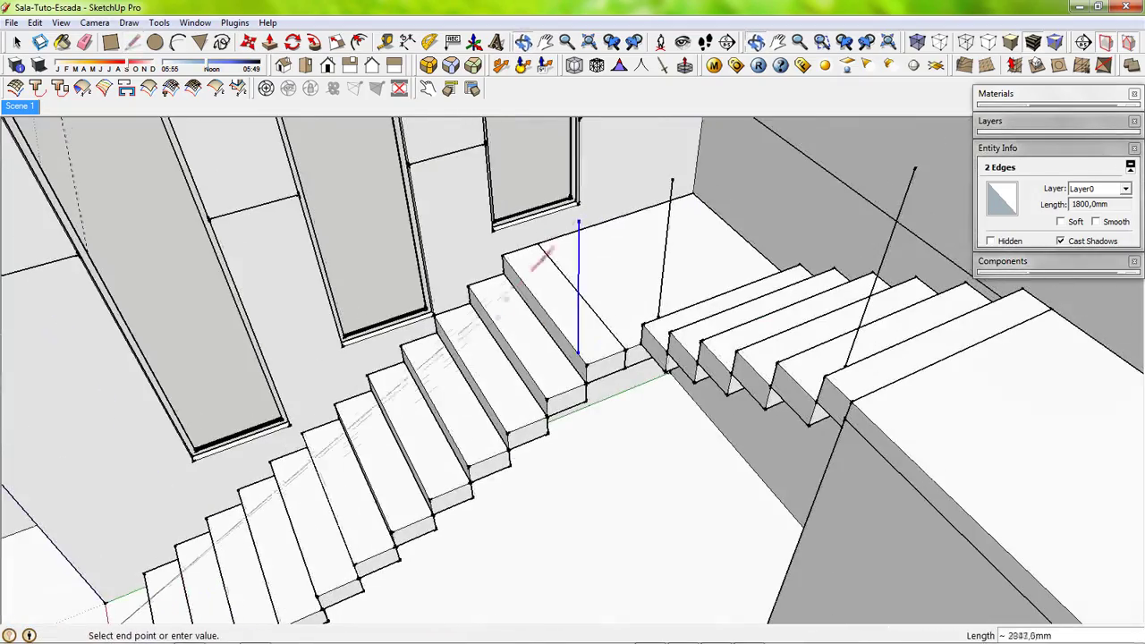
{"action": "left_click", "coordinate": [577, 220]}
{"action": "left_click", "coordinate": [672, 178]}
{"action": "mouse_move", "coordinate": [672, 178]}
{"action": "middle_mouse_down"}
{"action": "mouse_move", "coordinate": [631, 235]}
{"action": "mouse_move", "coordinate": [720, 183]}
{"action": "middle_mouse_up"}
{"action": "scroll", "coordinate": [626, 253], "scroll_direction": "up", "scroll_amount": 3}
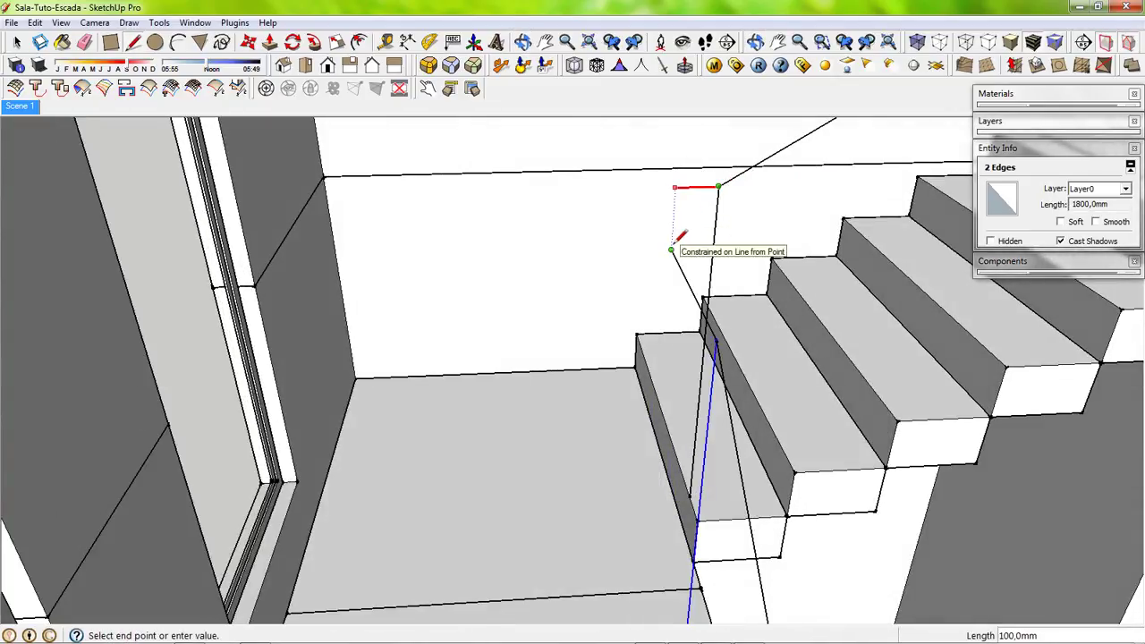
{"action": "mouse_move", "coordinate": [677, 235]}
{"action": "middle_mouse_down"}
{"action": "mouse_move", "coordinate": [718, 369]}
{"action": "mouse_move", "coordinate": [566, 379]}
{"action": "mouse_move", "coordinate": [605, 378]}
{"action": "mouse_move", "coordinate": [623, 333]}
{"action": "middle_mouse_up"}
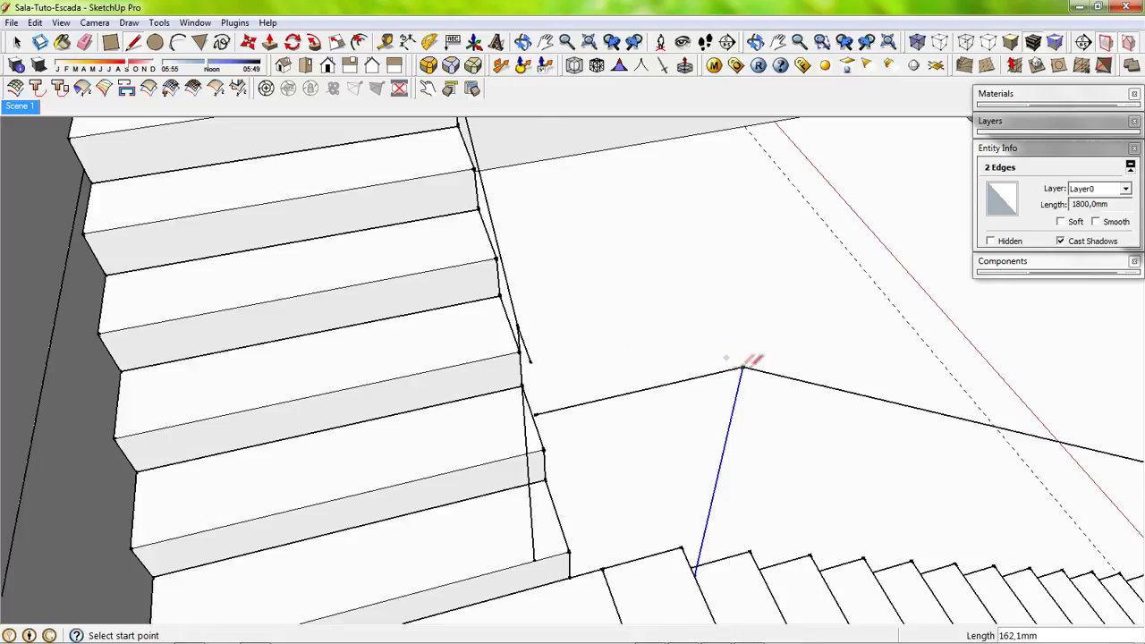
{"action": "left_click", "coordinate": [717, 355]}
{"action": "left_click", "coordinate": [528, 327]}
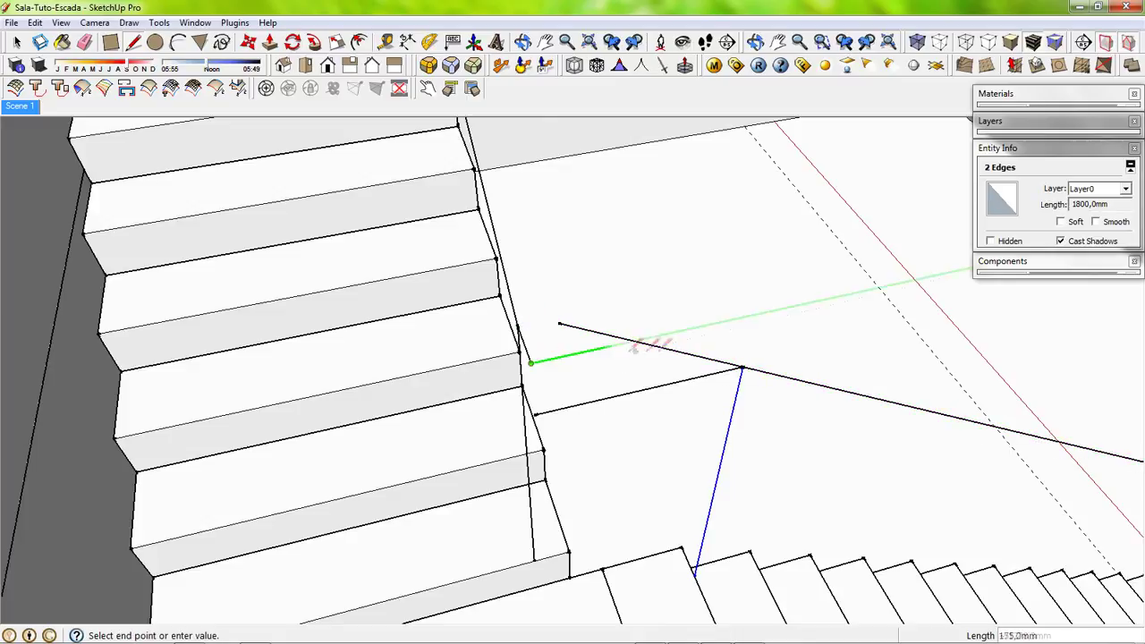
Step: Erase the leftover vertical and landing edges, then check the handrail path
{"action": "key", "text": "e"}
{"action": "left_click_drag", "start_coordinate": [599, 331], "coordinate": [703, 374]}
{"action": "left_click", "coordinate": [702, 375]}
{"action": "mouse_move", "coordinate": [702, 376]}
{"action": "middle_mouse_down"}
{"action": "mouse_move", "coordinate": [611, 383]}
{"action": "mouse_move", "coordinate": [757, 427]}
{"action": "middle_mouse_up"}
{"action": "left_click", "coordinate": [611, 384]}
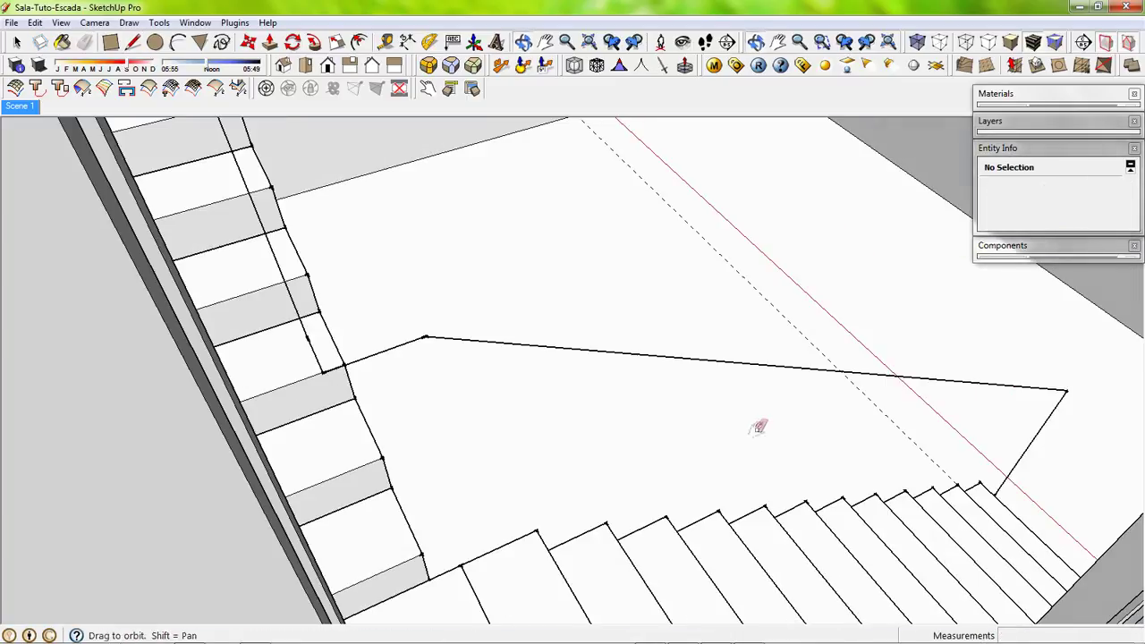
{"action": "key", "text": "space"}
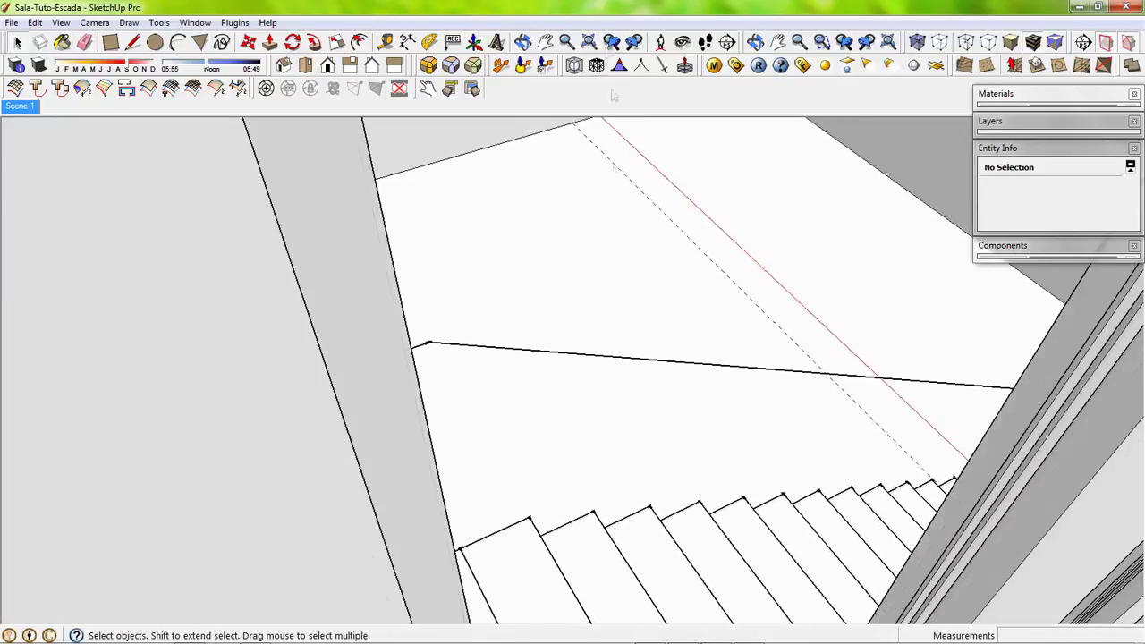
{"action": "scroll", "coordinate": [501, 295], "scroll_direction": "down", "scroll_amount": 5}
{"action": "mouse_move", "coordinate": [444, 294]}
{"action": "middle_mouse_down"}
{"action": "mouse_move", "coordinate": [501, 296]}
{"action": "mouse_move", "coordinate": [528, 224]}
{"action": "mouse_move", "coordinate": [671, 243]}
{"action": "middle_mouse_up"}
{"action": "scroll", "coordinate": [529, 289], "scroll_direction": "up", "scroll_amount": 5}
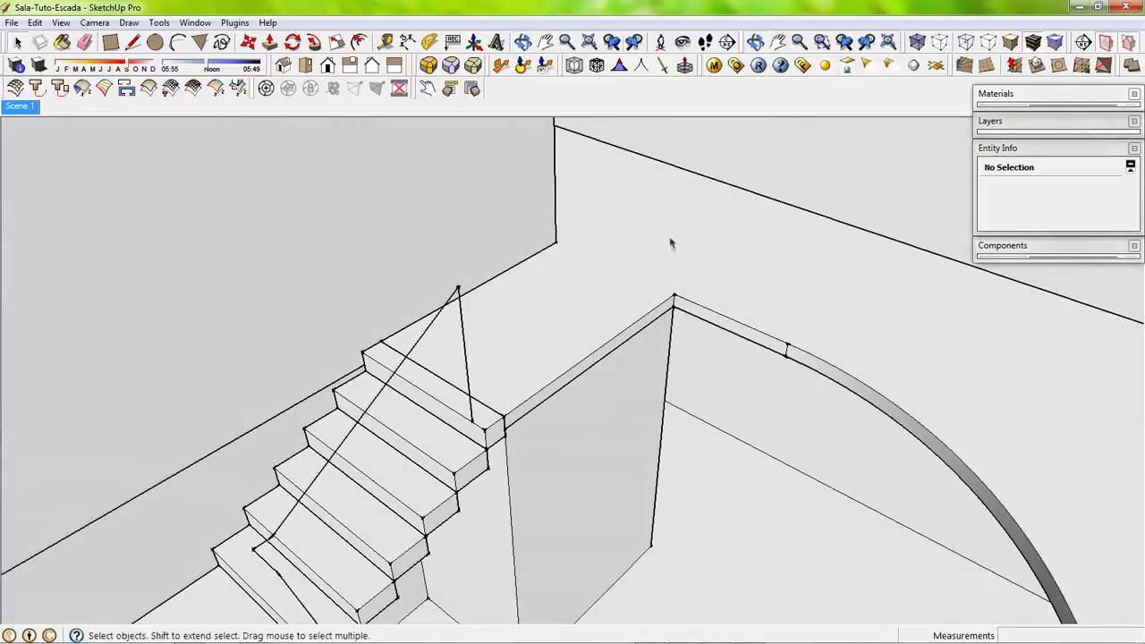
Step: Orbit to a high overhead view of the stairs, then down to the lower flight
{"action": "key", "text": "l"}
{"action": "left_click", "coordinate": [457, 289]}
{"action": "mouse_move", "coordinate": [677, 301]}
{"action": "middle_mouse_down"}
{"action": "mouse_move", "coordinate": [562, 325]}
{"action": "mouse_move", "coordinate": [385, 287]}
{"action": "mouse_move", "coordinate": [298, 184]}
{"action": "middle_mouse_up"}
{"action": "key", "text": "e"}
{"action": "scroll", "coordinate": [442, 325], "scroll_direction": "up", "scroll_amount": 3}
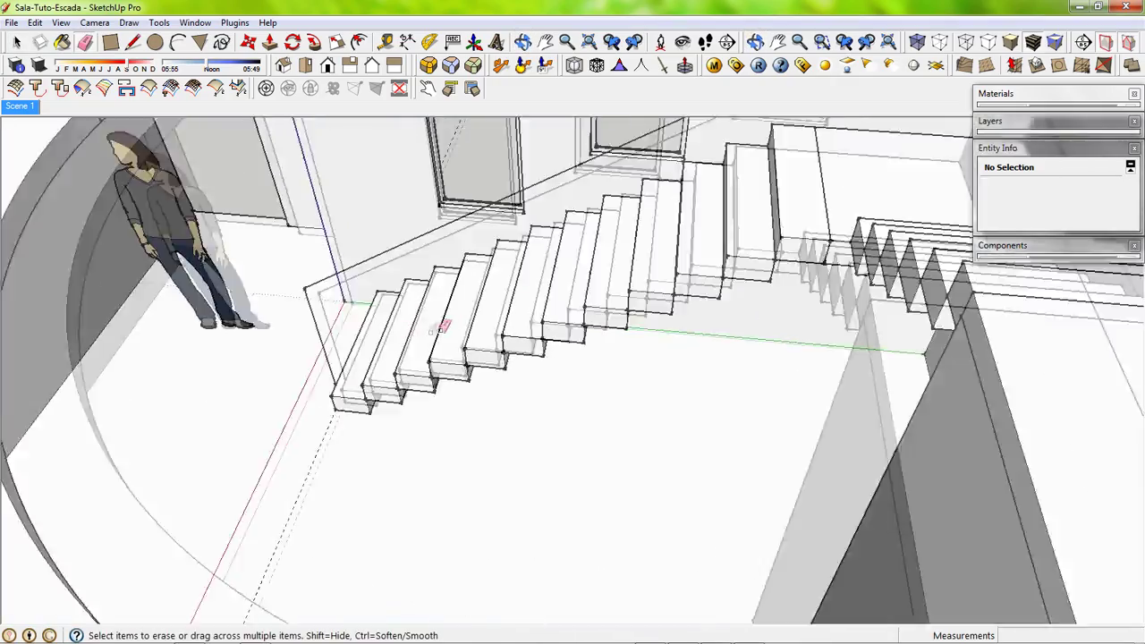
{"action": "mouse_move", "coordinate": [442, 325]}
{"action": "middle_mouse_down"}
{"action": "mouse_move", "coordinate": [575, 306]}
{"action": "mouse_move", "coordinate": [589, 460]}
{"action": "mouse_move", "coordinate": [371, 543]}
{"action": "mouse_move", "coordinate": [492, 460]}
{"action": "middle_mouse_up"}
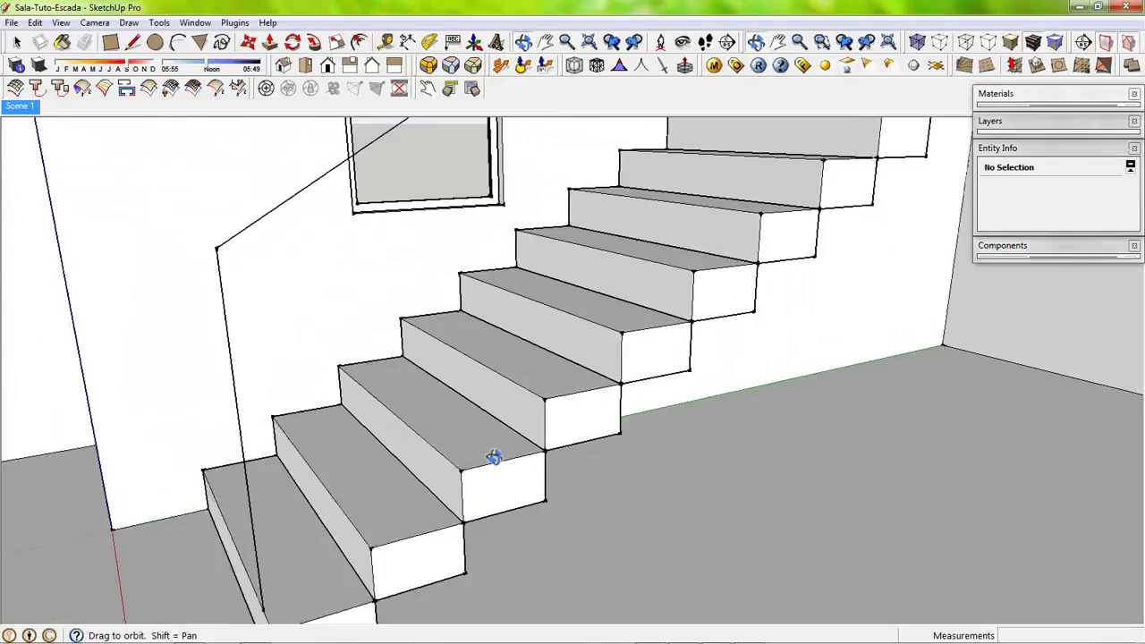
Step: Hide the 2º Piso/Paredes walls layer from the Layers list
{"action": "key", "text": "l"}
{"action": "left_click", "coordinate": [215, 248]}
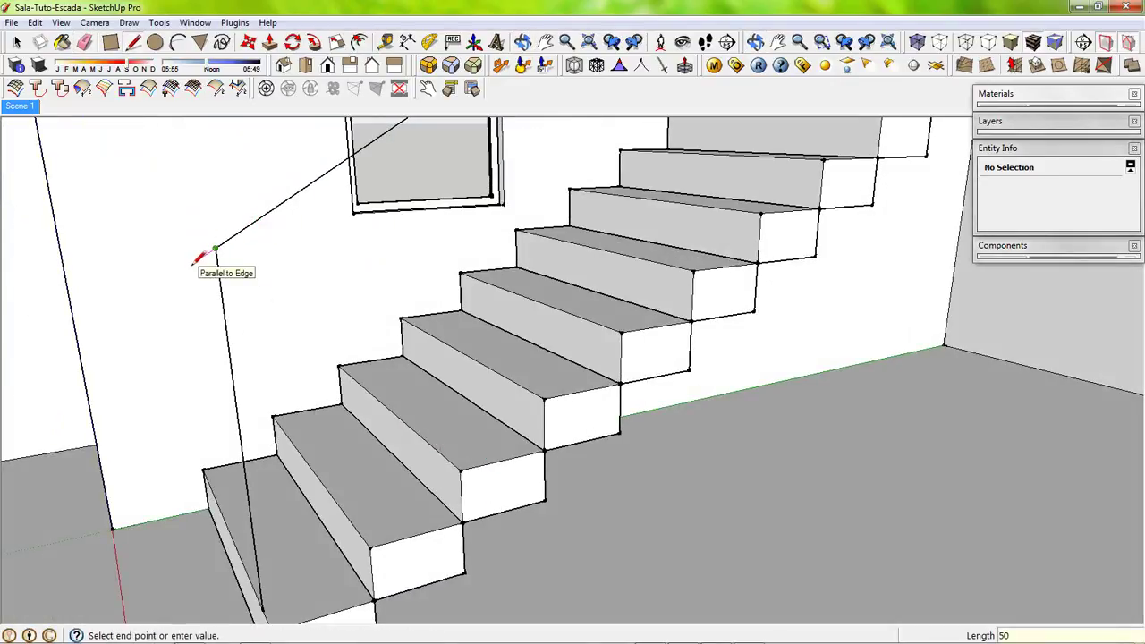
{"action": "key", "text": "e"}
{"action": "middle_click_drag", "start_coordinate": [225, 256], "coordinate": [414, 461]}
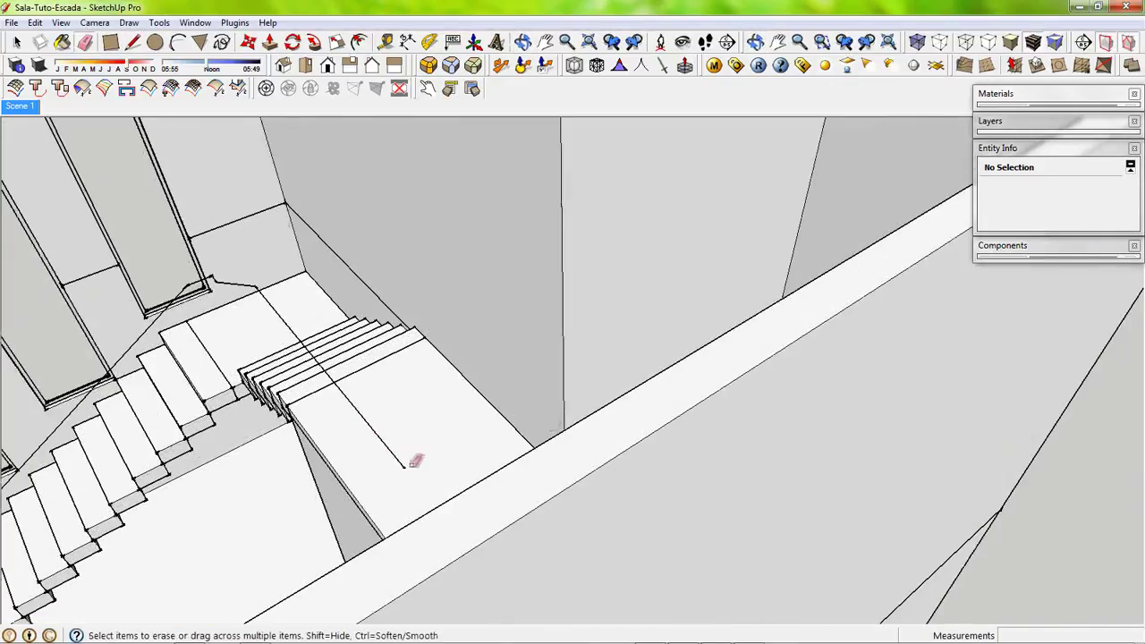
{"action": "left_click", "coordinate": [990, 120]}
{"action": "left_click", "coordinate": [1092, 194]}
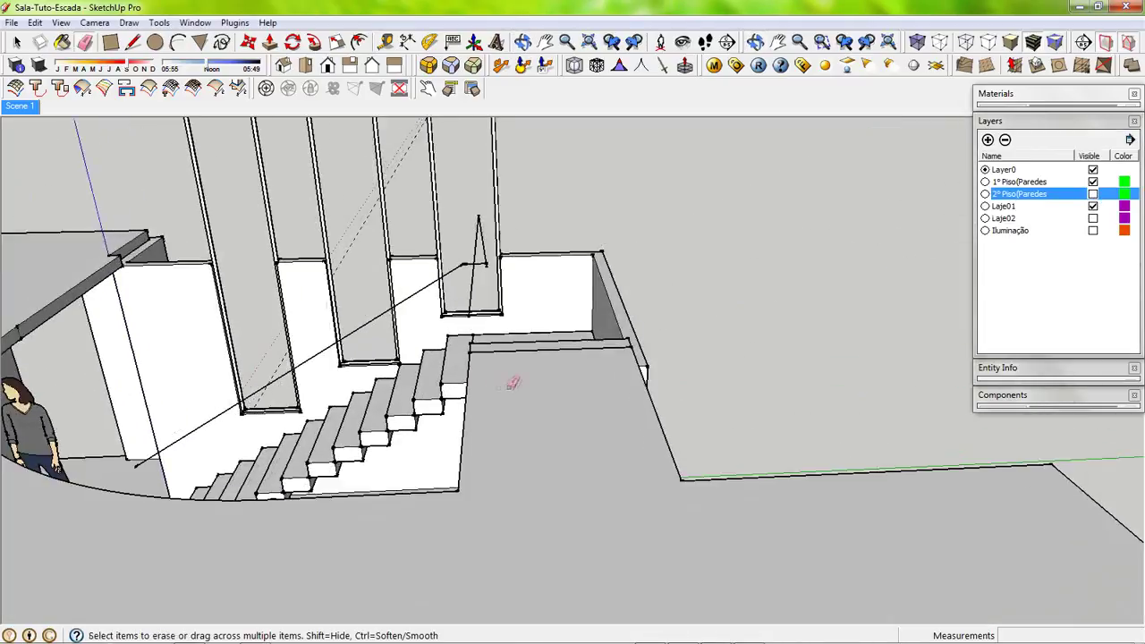
Step: Zoom in on the handrail circle and draw a line from its centre
{"action": "mouse_move", "coordinate": [513, 383]}
{"action": "middle_mouse_down"}
{"action": "mouse_move", "coordinate": [531, 440]}
{"action": "mouse_move", "coordinate": [567, 238]}
{"action": "mouse_move", "coordinate": [549, 236]}
{"action": "mouse_move", "coordinate": [638, 325]}
{"action": "middle_mouse_up"}
{"action": "scroll", "coordinate": [567, 237], "scroll_direction": "up", "scroll_amount": 3}
{"action": "key", "text": "c"}
{"action": "scroll", "coordinate": [638, 325], "scroll_direction": "up", "scroll_amount": 2}
{"action": "scroll", "coordinate": [644, 335], "scroll_direction": "up", "scroll_amount": 2}
{"action": "key", "text": "l"}
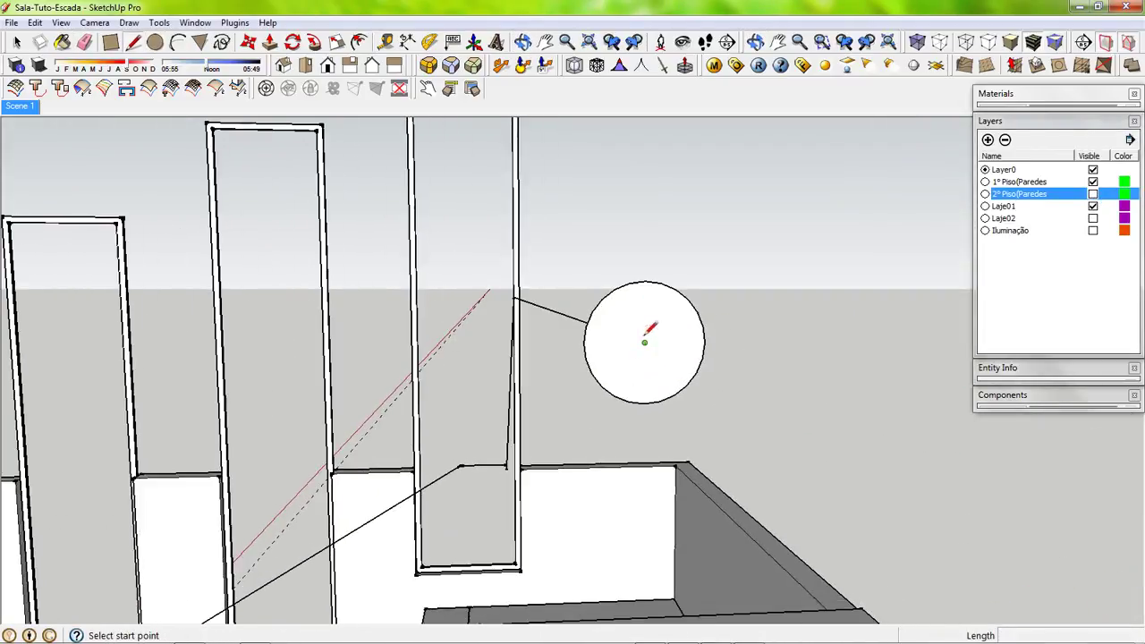
{"action": "left_click", "coordinate": [644, 341]}
{"action": "key", "text": "space"}
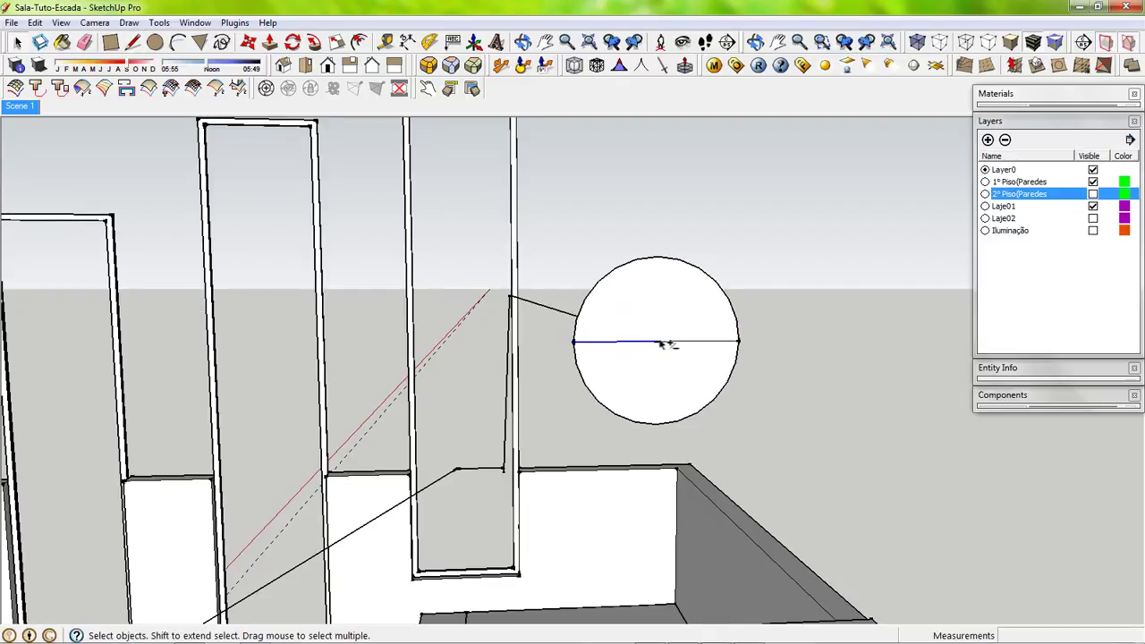
{"action": "left_click", "coordinate": [658, 343]}
Step: Copy the line to offset positions above and below within the circle
{"action": "key", "text": "m"}
{"action": "scroll", "coordinate": [646, 346], "scroll_direction": "up", "scroll_amount": 2}
{"action": "left_click", "coordinate": [666, 338], "text": "ctrl"}
{"action": "left_click", "coordinate": [667, 330]}
{"action": "left_click", "coordinate": [662, 328]}
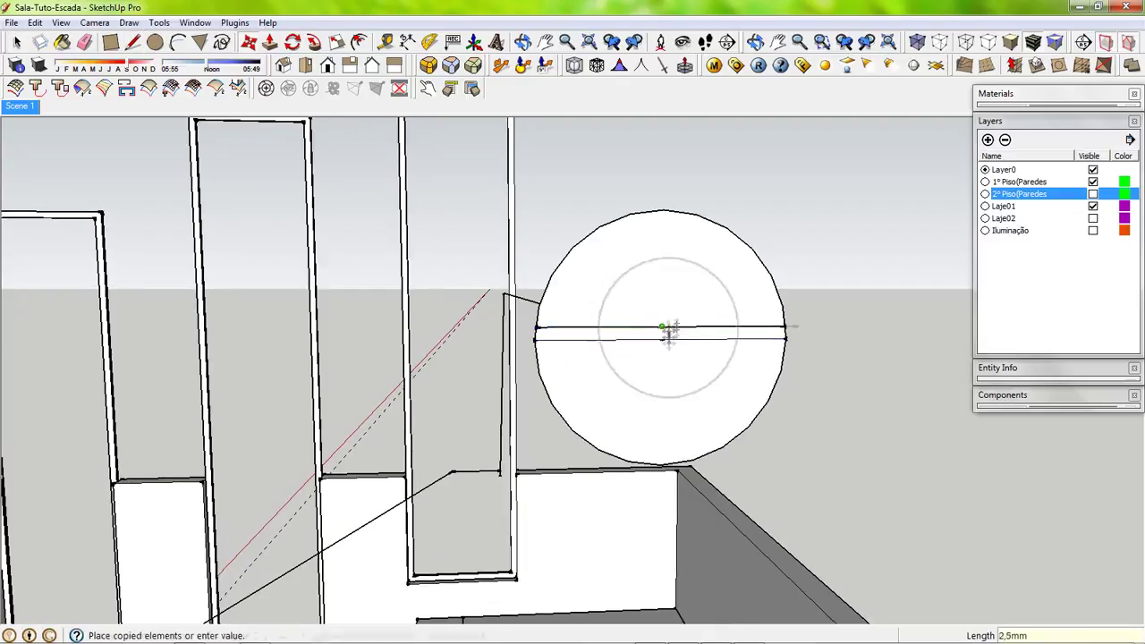
{"action": "left_click", "coordinate": [666, 351]}
{"action": "key", "text": "e"}
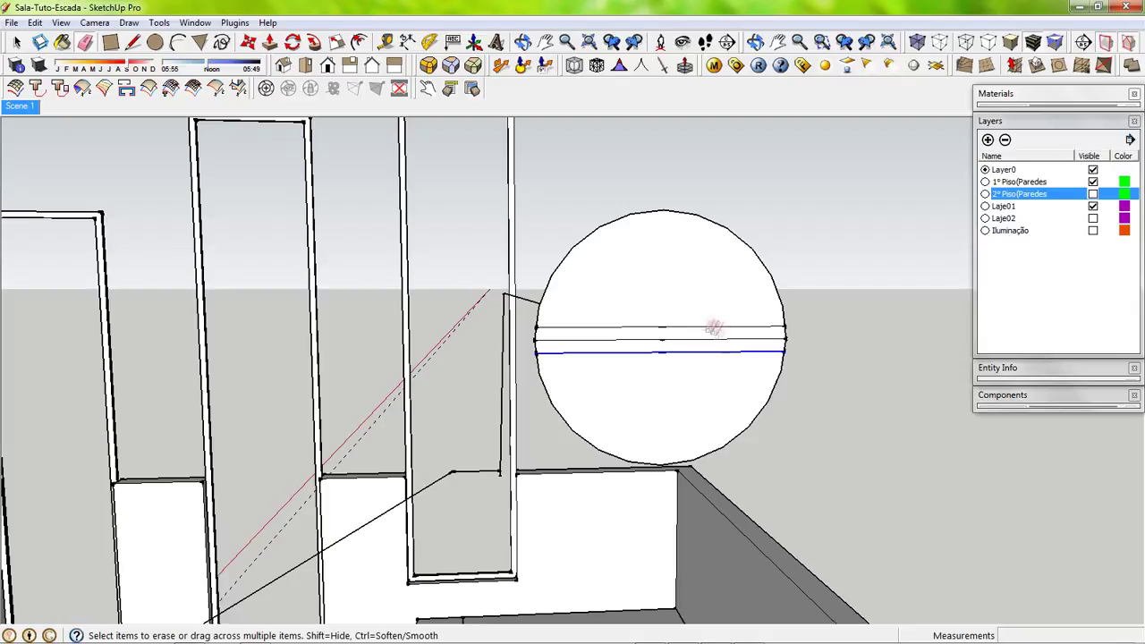
Step: Delete the left half of the diameter line
{"action": "key", "text": "space"}
{"action": "left_click", "coordinate": [785, 339]}
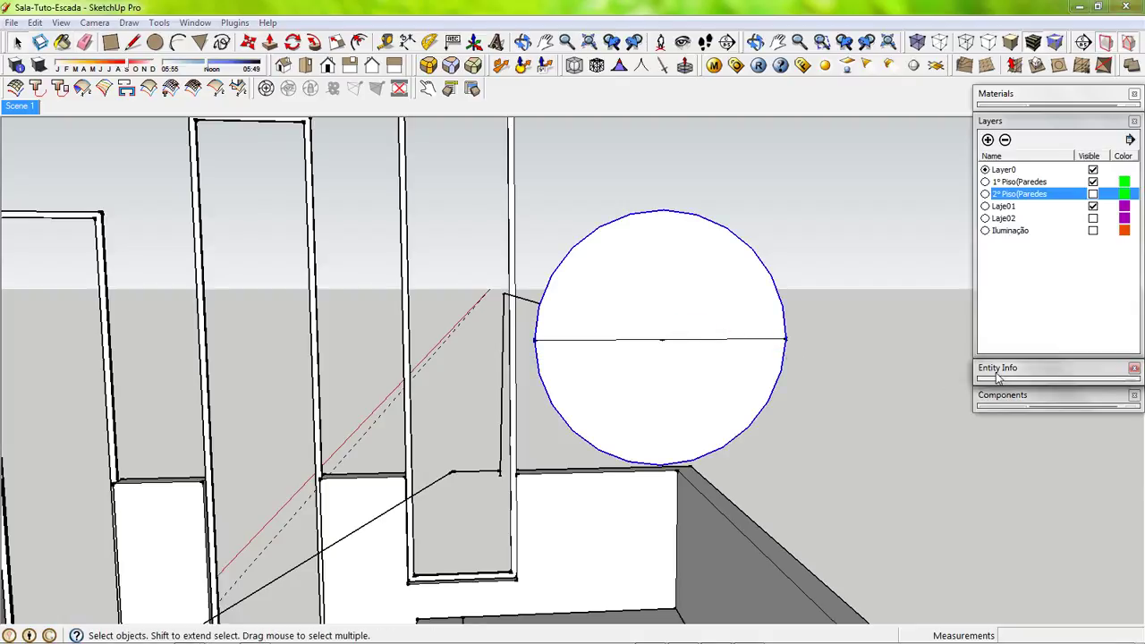
{"action": "left_click", "coordinate": [1028, 367]}
{"action": "left_click", "coordinate": [745, 340]}
{"action": "key", "text": "Delete"}
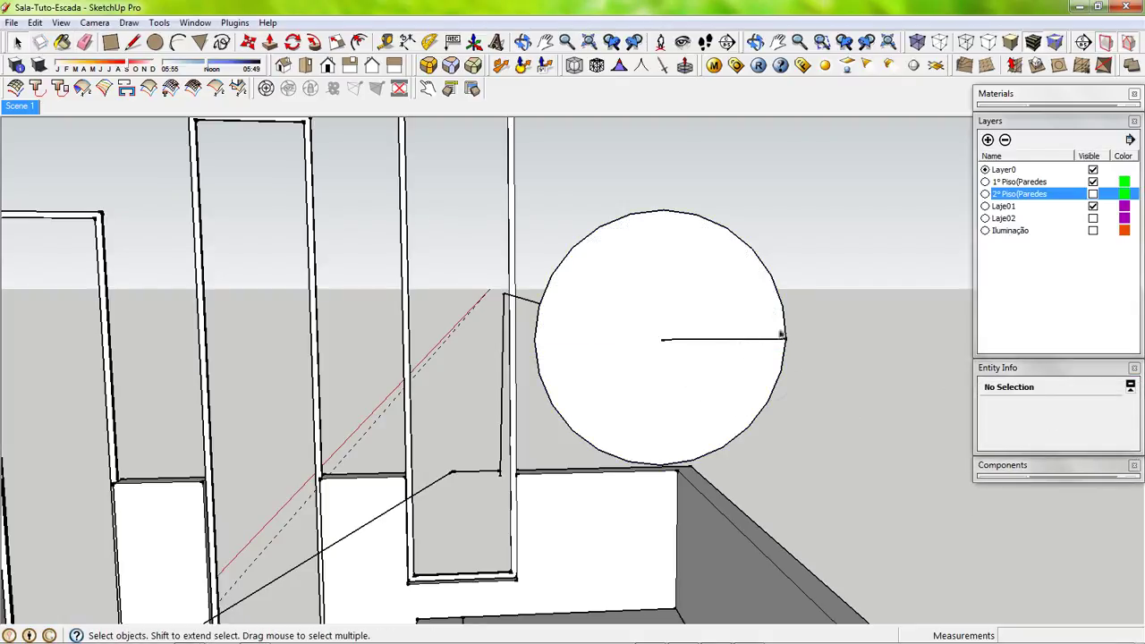
Step: Set the circle's Segments to 48 in Entity Info
{"action": "left_click", "coordinate": [785, 340]}
{"action": "left_click", "coordinate": [1100, 438]}
{"action": "type", "text": "48"}
{"action": "key", "text": "Return"}
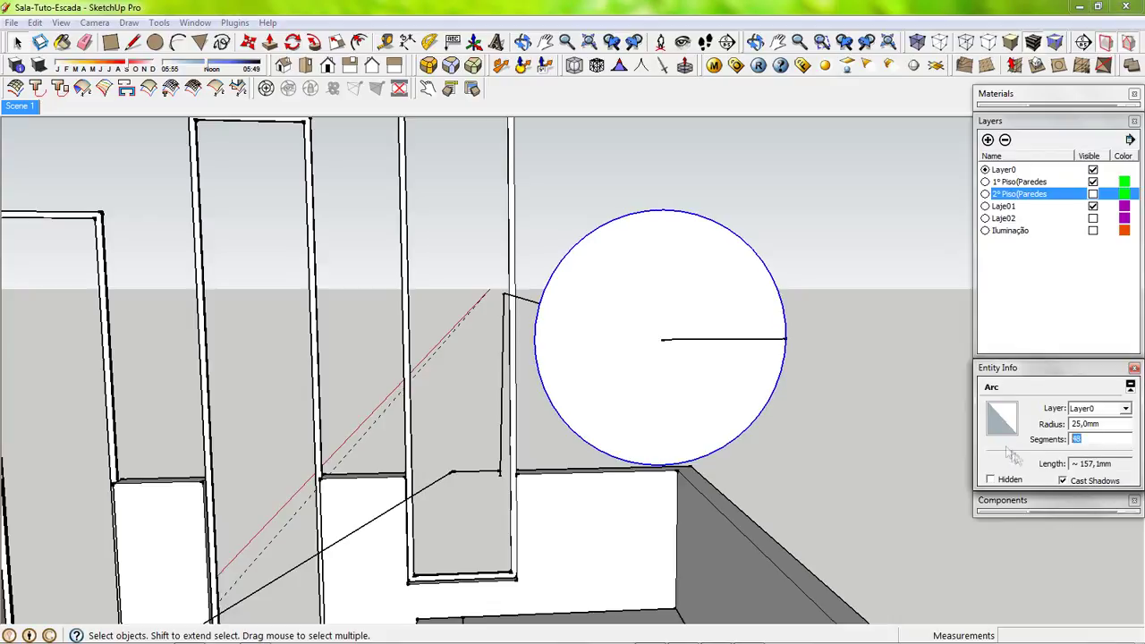
{"action": "middle_click_drag", "start_coordinate": [706, 353], "coordinate": [722, 358]}
Step: Draw a line across the circle's full diameter
{"action": "key", "text": "l"}
{"action": "left_click", "coordinate": [786, 340]}
{"action": "left_click", "coordinate": [535, 339]}
{"action": "key", "text": "space"}
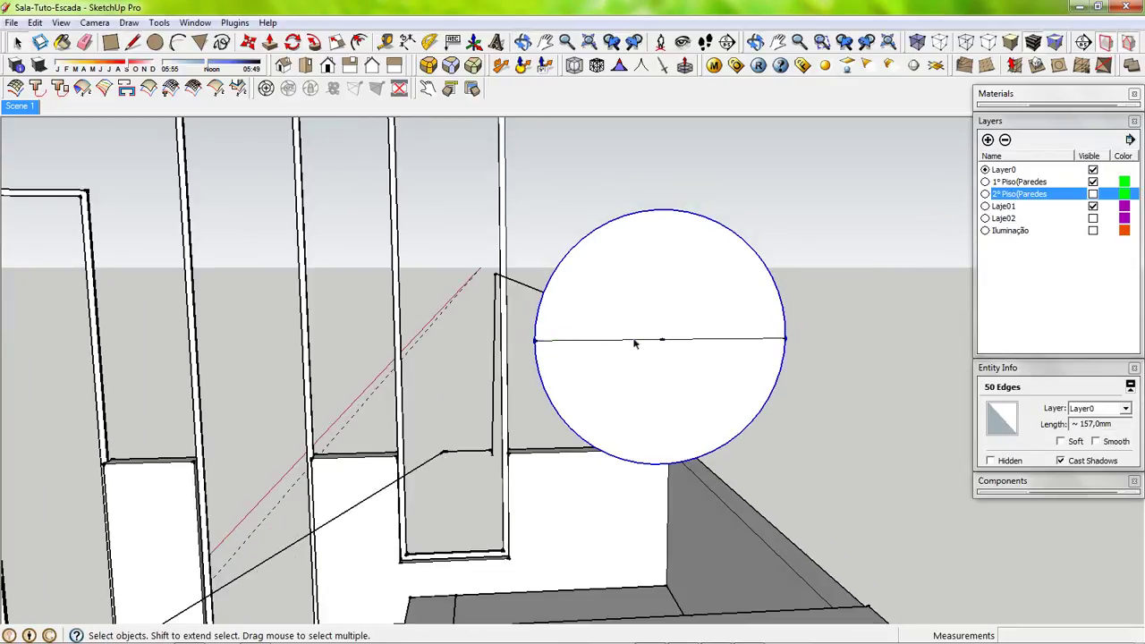
{"action": "left_click", "coordinate": [685, 343], "text": "shift"}
Step: Copy the diameter 5 mm away as a parallel offset line
{"action": "key", "text": "m"}
{"action": "key", "text": "ctrl"}
{"action": "left_click", "coordinate": [664, 340]}
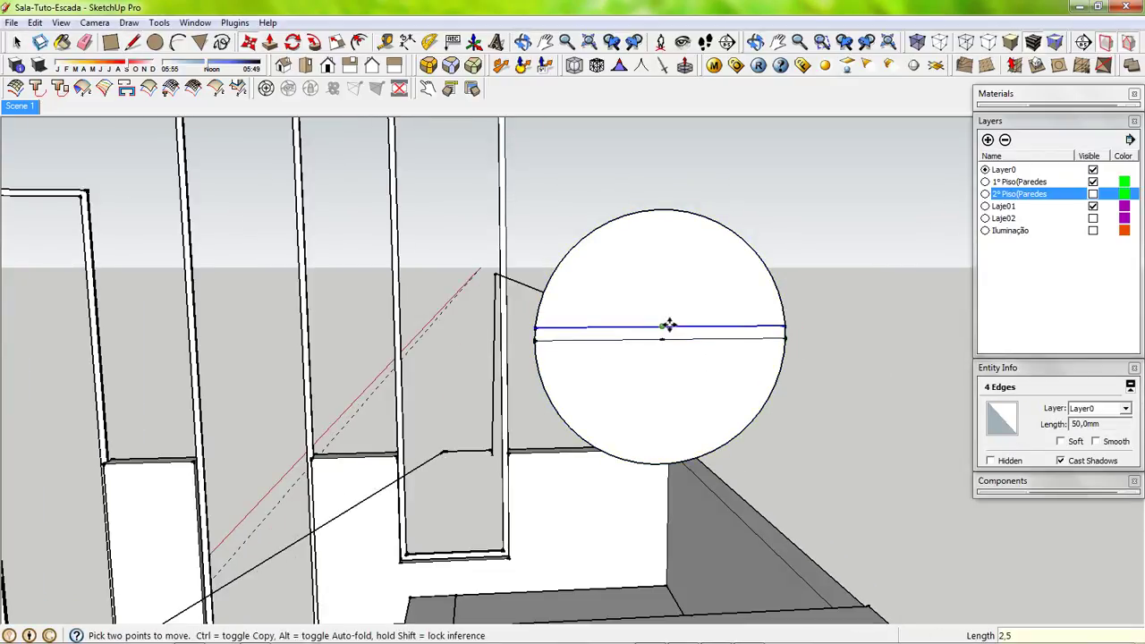
{"action": "left_click", "coordinate": [667, 353]}
{"action": "type", "text": "5"}
{"action": "key", "text": "Return"}
{"action": "key", "text": "e"}
Step: Join the parallel lines with short edges to outline the notch on the right
{"action": "key", "text": "l"}
{"action": "left_click", "coordinate": [784, 326]}
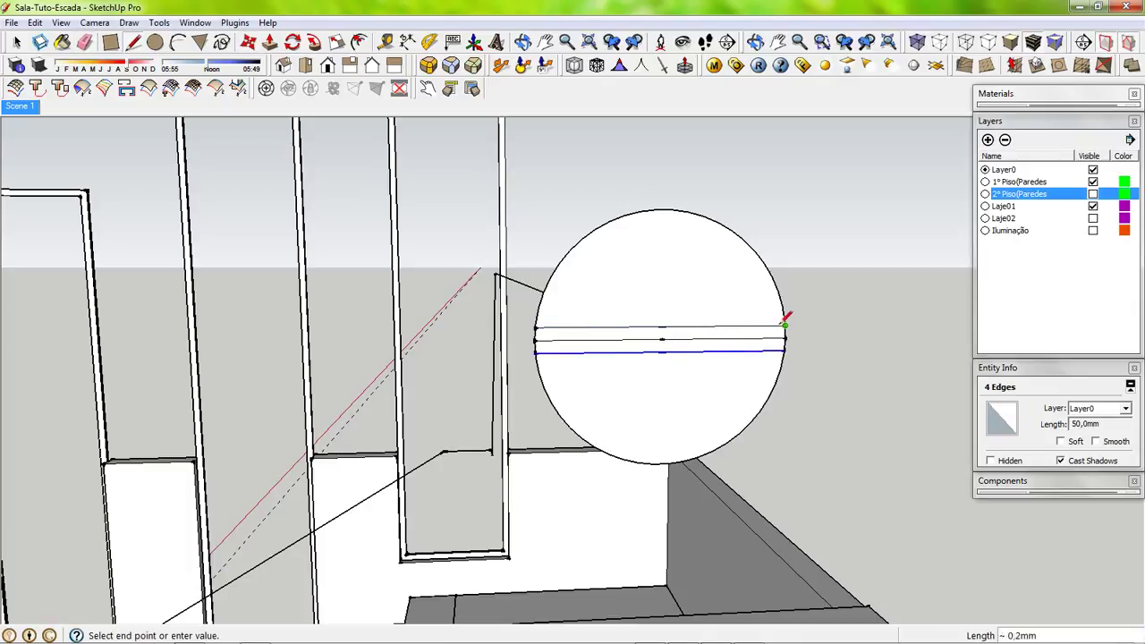
{"action": "left_click", "coordinate": [761, 326]}
{"action": "left_click", "coordinate": [761, 350]}
Step: Finish the short connecting edge and erase the leftover edge inside the circle profile
{"action": "key", "text": "e"}
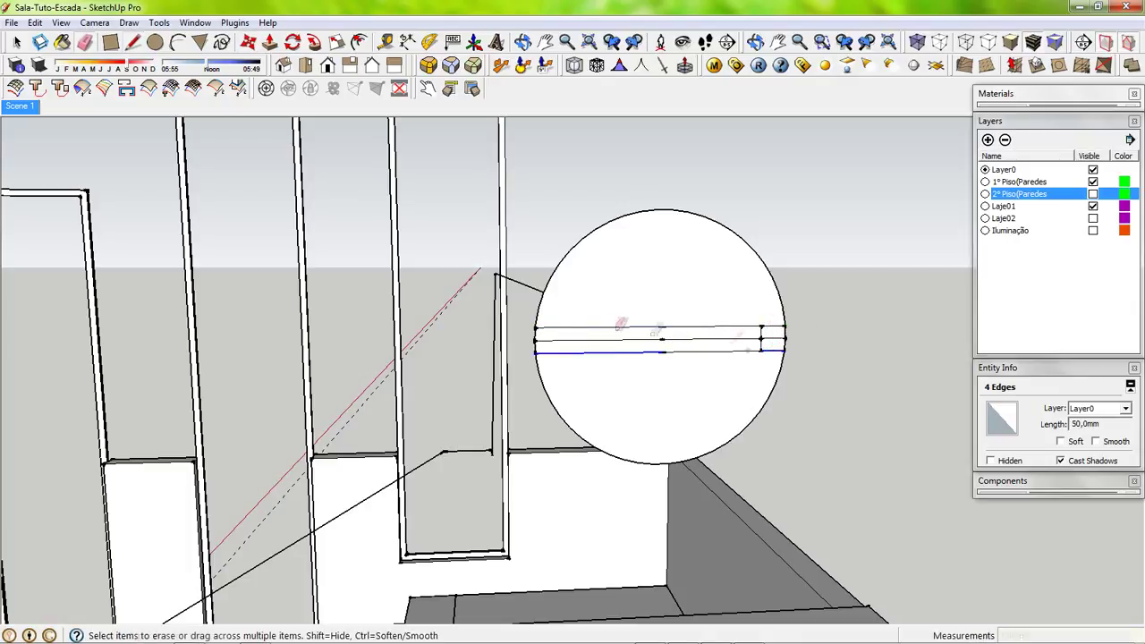
{"action": "key", "text": "l"}
{"action": "key", "text": "e"}
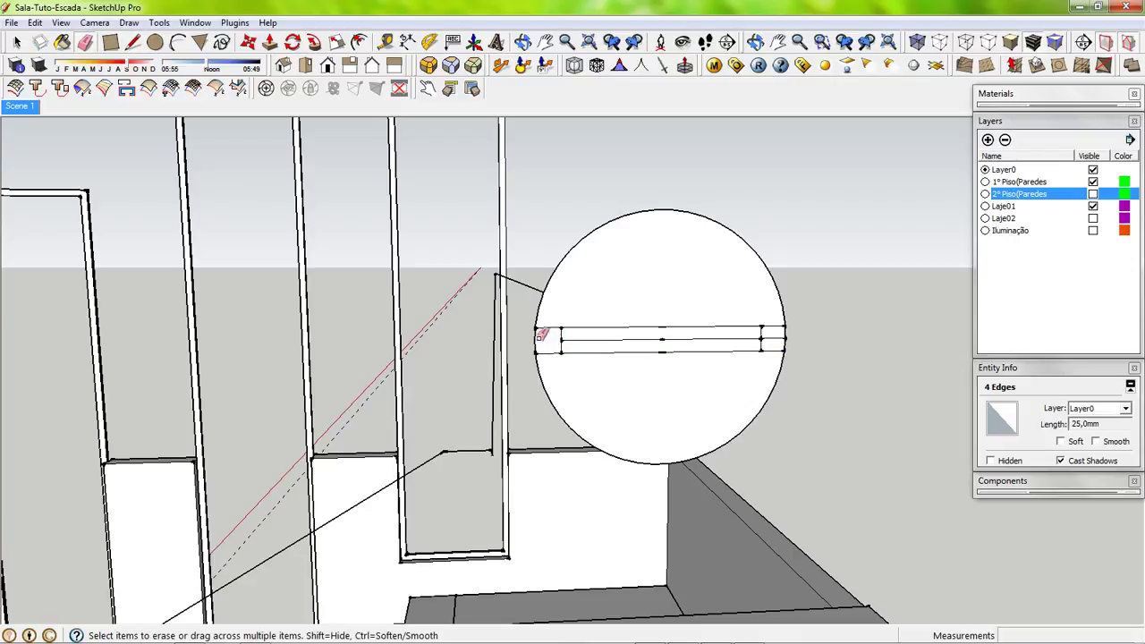
{"action": "left_click", "coordinate": [677, 324]}
Step: Select the whole handrail path and Follow Me the circle along it into a tube
{"action": "middle_click_drag", "start_coordinate": [677, 325], "coordinate": [631, 383]}
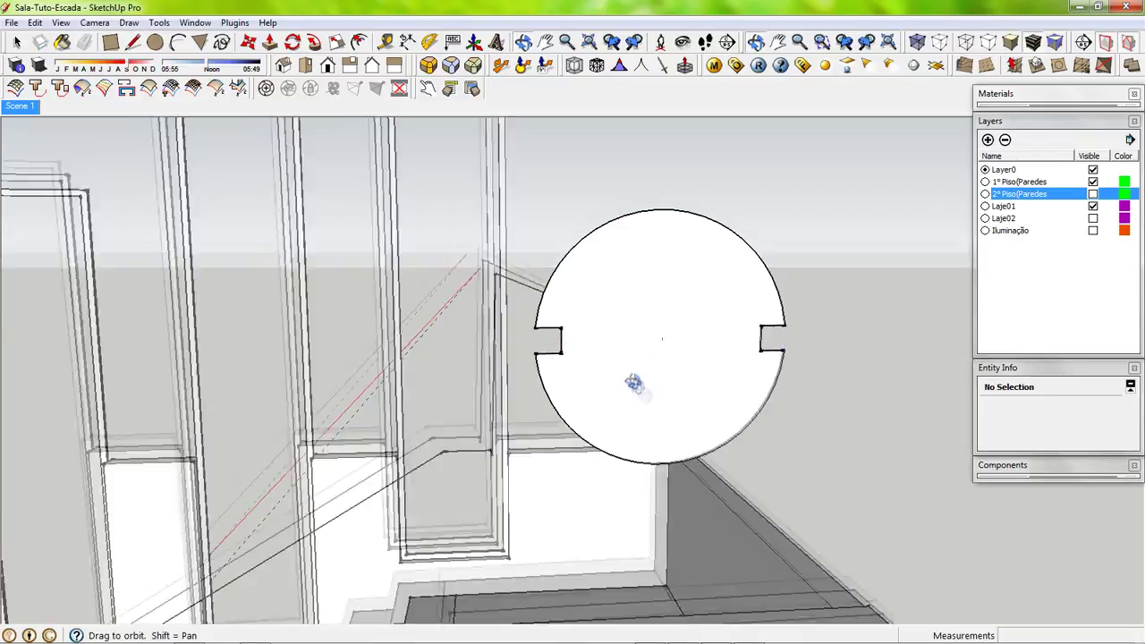
{"action": "scroll", "coordinate": [631, 384], "scroll_direction": "down", "scroll_amount": 5}
{"action": "middle_click_drag", "start_coordinate": [519, 388], "coordinate": [570, 452]}
{"action": "triple_click", "coordinate": [571, 452]}
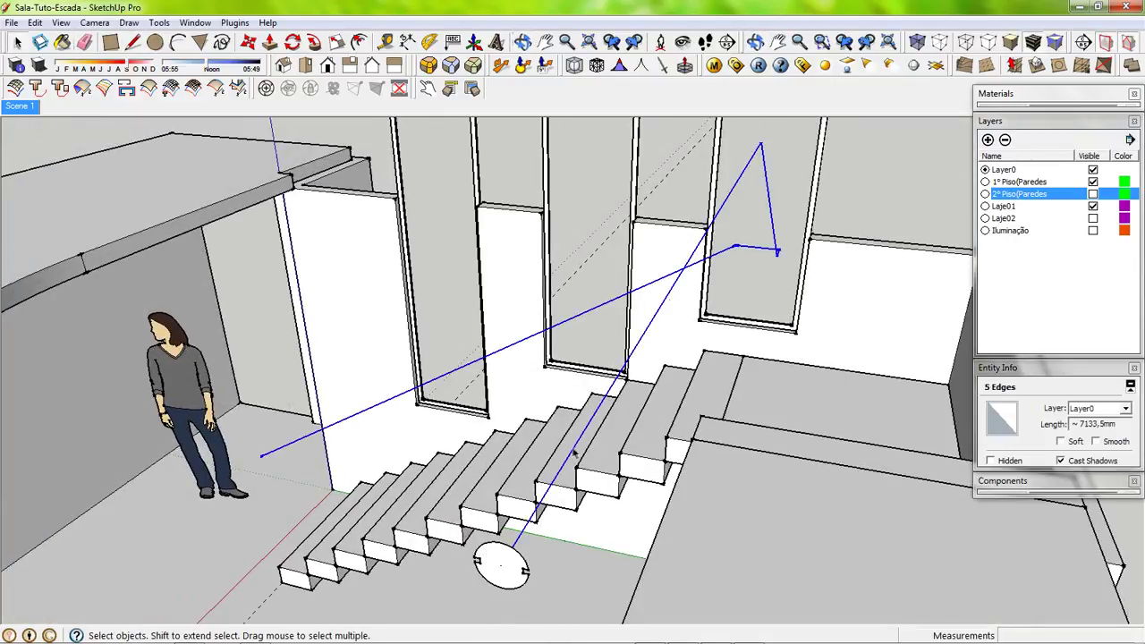
{"action": "left_click", "coordinate": [304, 64]}
{"action": "left_click", "coordinate": [497, 561]}
{"action": "middle_click_drag", "start_coordinate": [498, 562], "coordinate": [640, 390]}
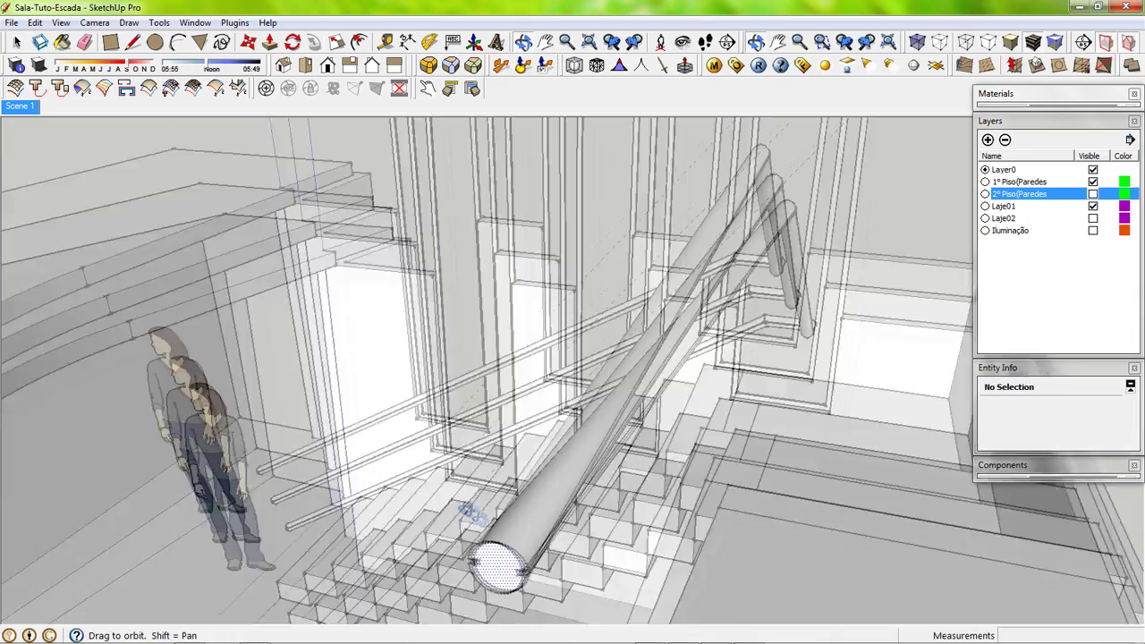
Step: Return to Scene 1 with all layers visible and look around to face the handrail
{"action": "left_click", "coordinate": [20, 106]}
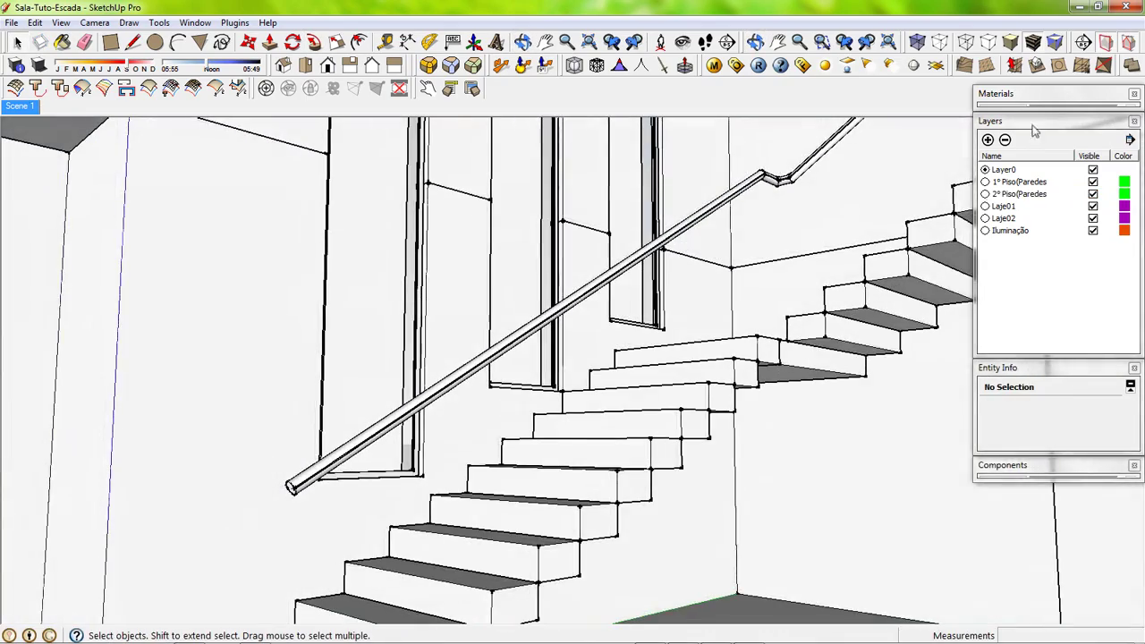
{"action": "left_click", "coordinate": [1029, 120]}
{"action": "left_click", "coordinate": [1028, 148]}
{"action": "left_click", "coordinate": [682, 42]}
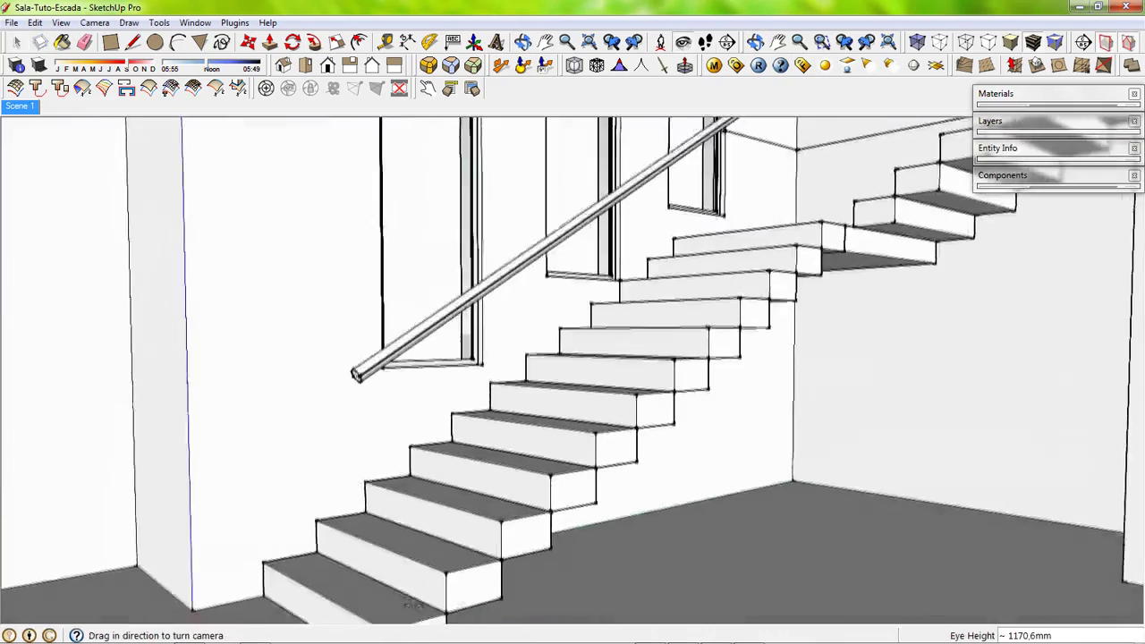
{"action": "left_click_drag", "start_coordinate": [573, 357], "coordinate": [529, 329]}
{"action": "type", "text": "O resultado final vai depender tambem da sua criati"}
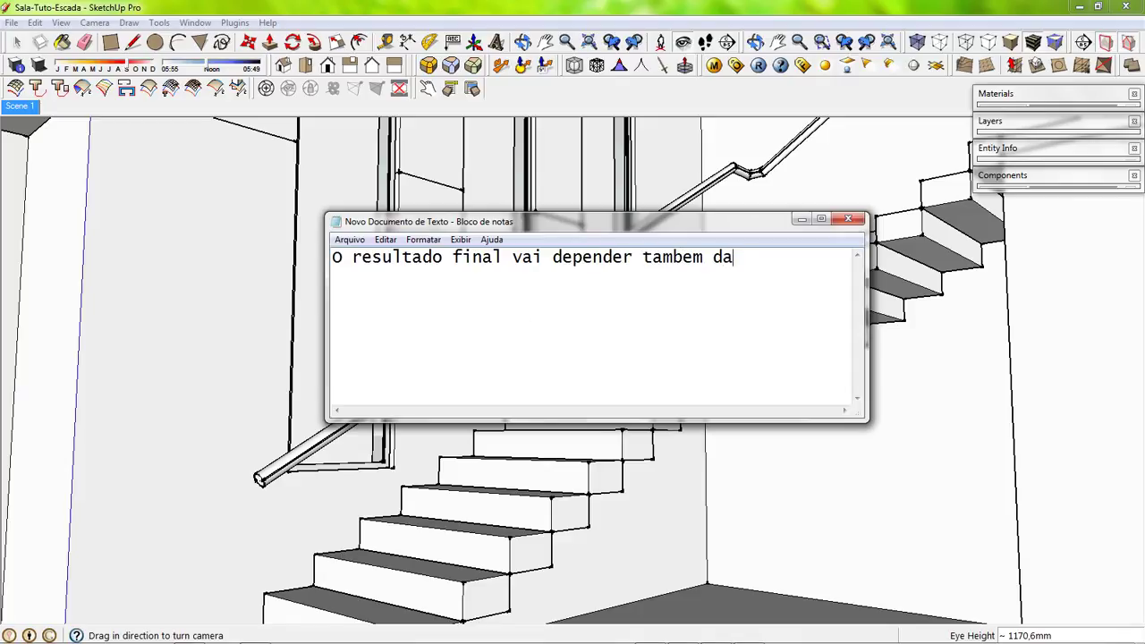
Step: Finish the Notepad sentence with 'criatividade' and minimize Notepad to reveal the desktop
{"action": "type", "text": "vidade"}
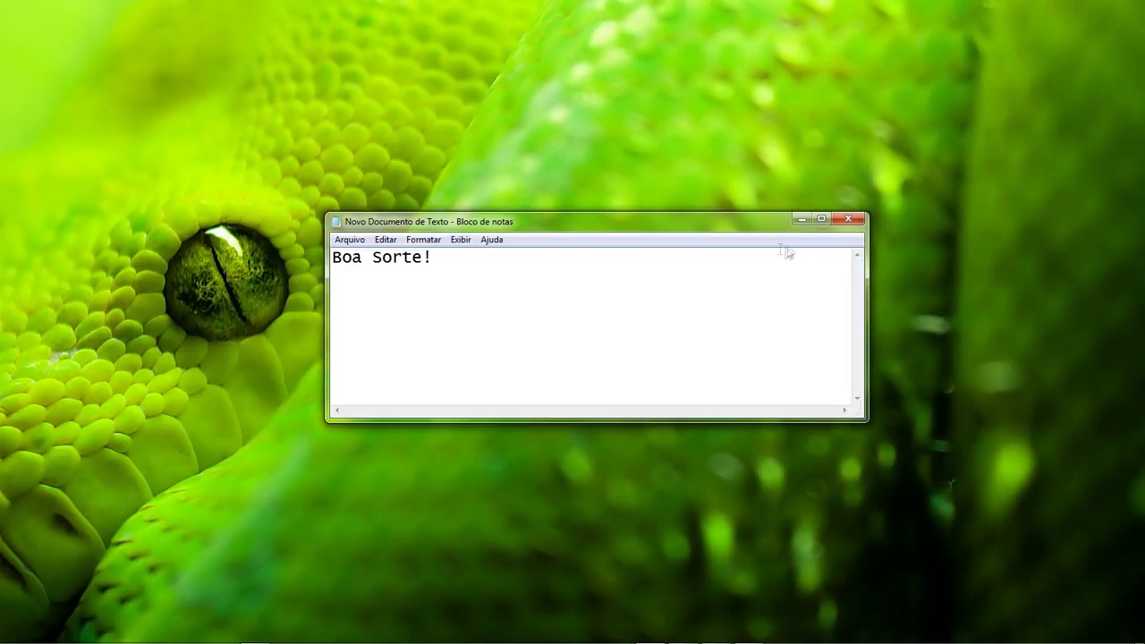
{"action": "left_click", "coordinate": [801, 219]}
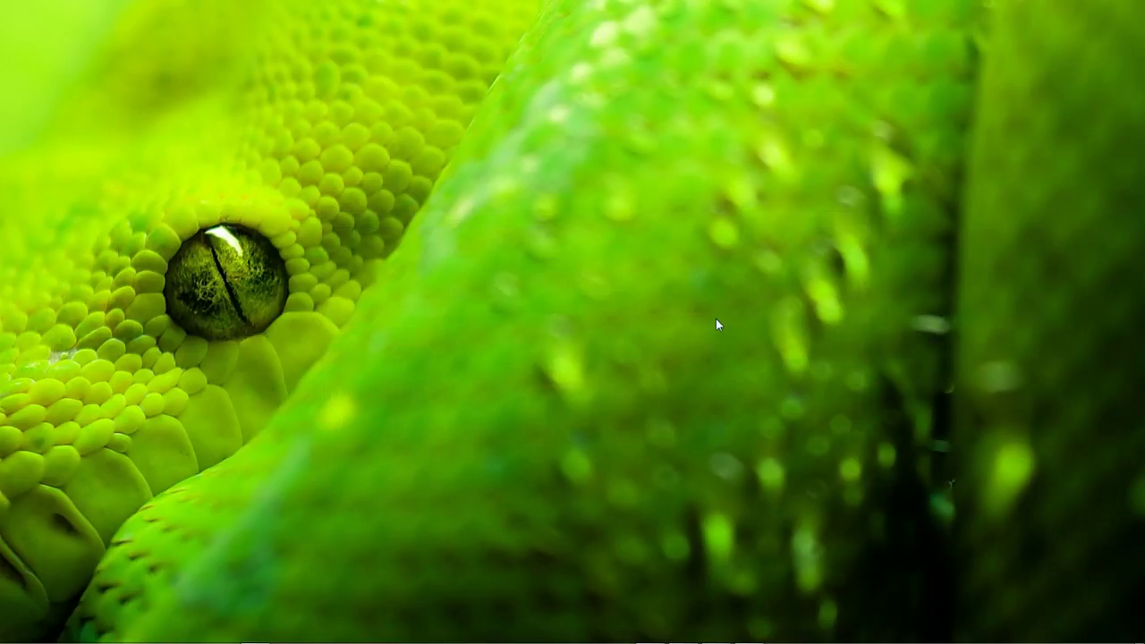